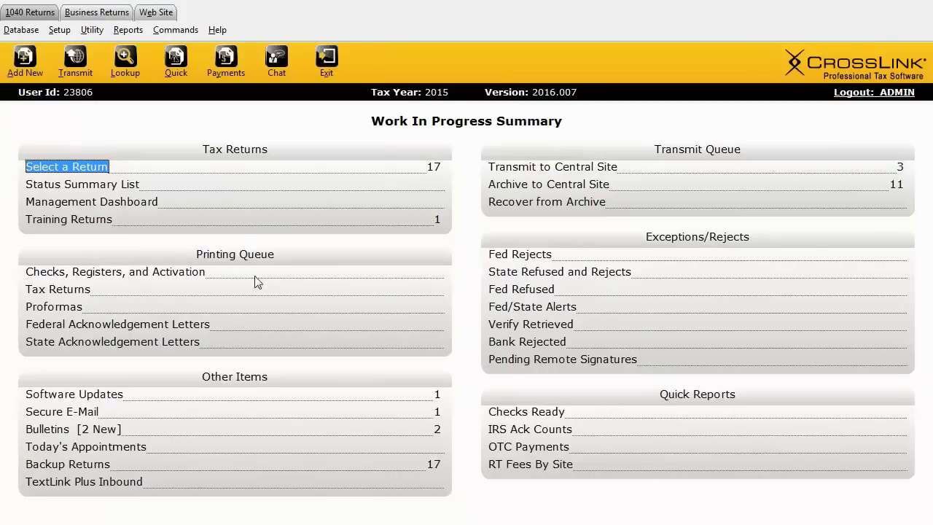
Step: Start a new 2015 1040 return and create it with a placeholder SSN instead of entering one
{"action": "left_click", "coordinate": [32, 68]}
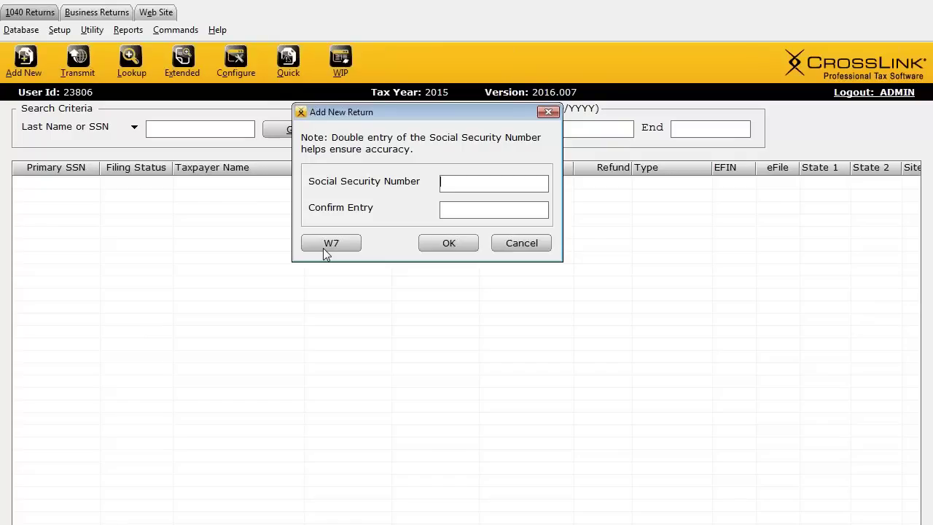
{"action": "left_click", "coordinate": [330, 244]}
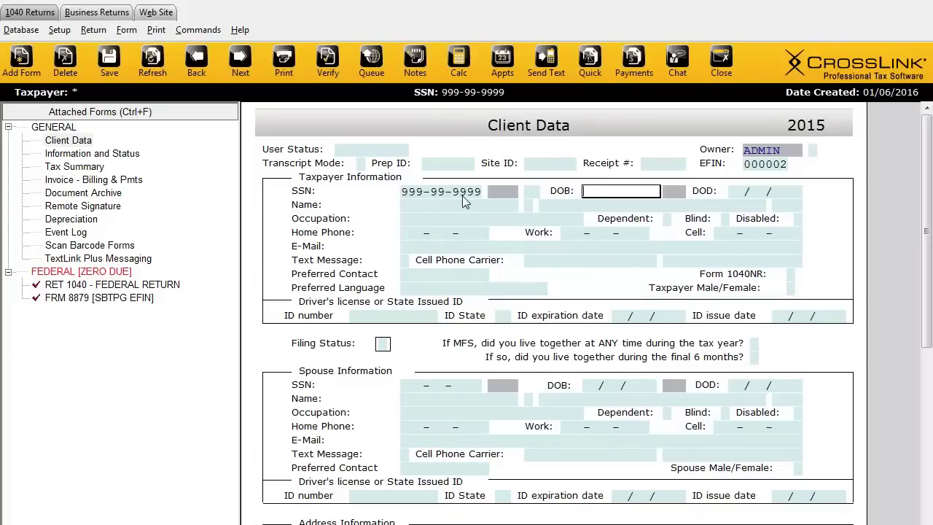
Step: Scroll the new return's Client Data form down and back up to find the Spouse Information section
{"action": "scroll", "coordinate": [266, 430], "scroll_direction": "down", "scroll_amount": 5}
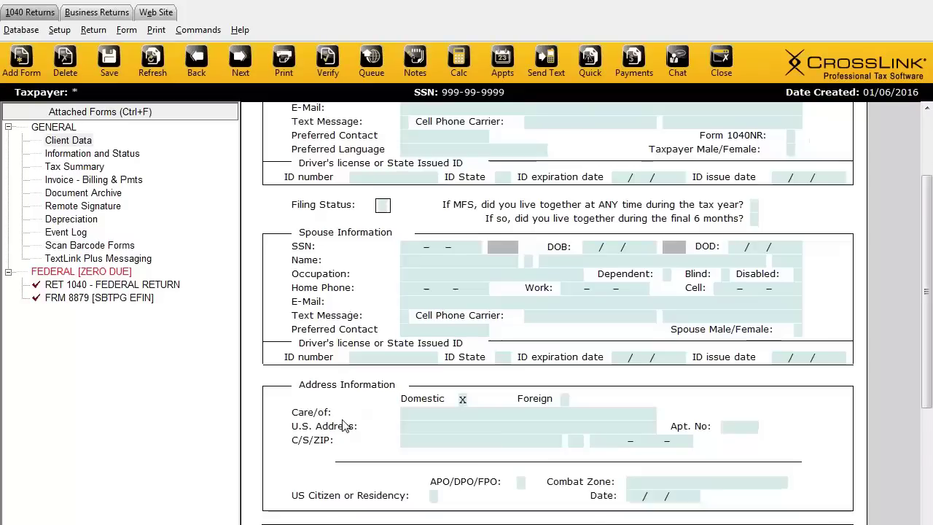
{"action": "scroll", "coordinate": [342, 425], "scroll_direction": "down", "scroll_amount": 6}
{"action": "scroll", "coordinate": [330, 405], "scroll_direction": "up", "scroll_amount": 3}
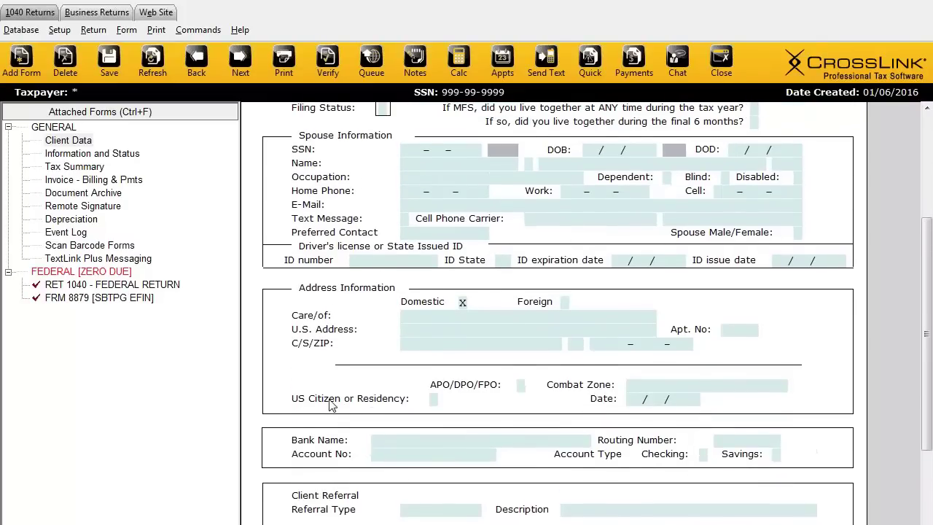
{"action": "scroll", "coordinate": [330, 406], "scroll_direction": "up", "scroll_amount": 3}
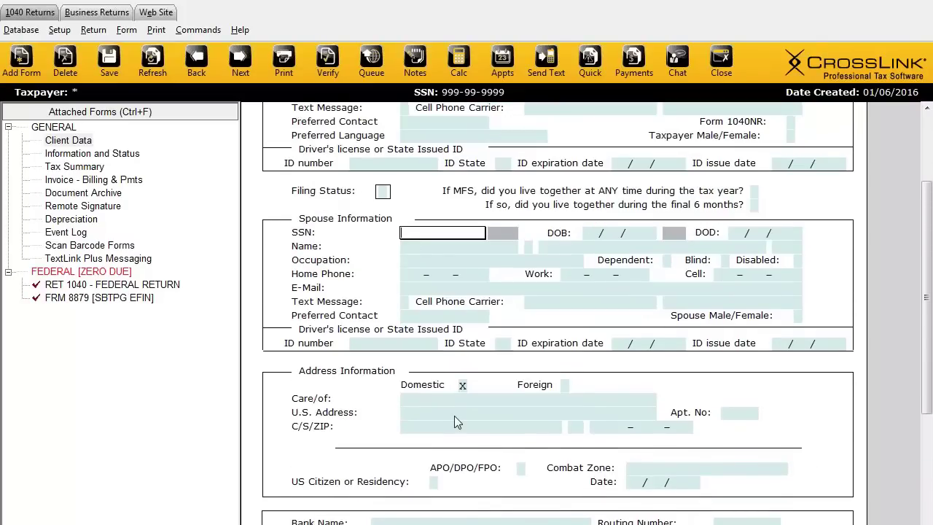
Step: Enter the spouse's SSN in the Spouse Information SSN field, then close the return to get the Save Changes prompt
{"action": "type", "text": "999-99-1234"}
{"action": "left_click", "coordinate": [720, 64]}
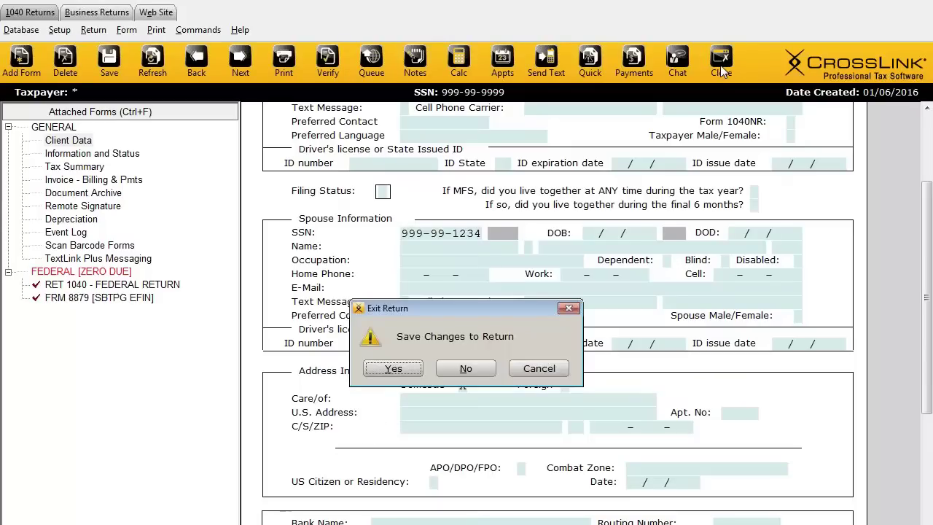
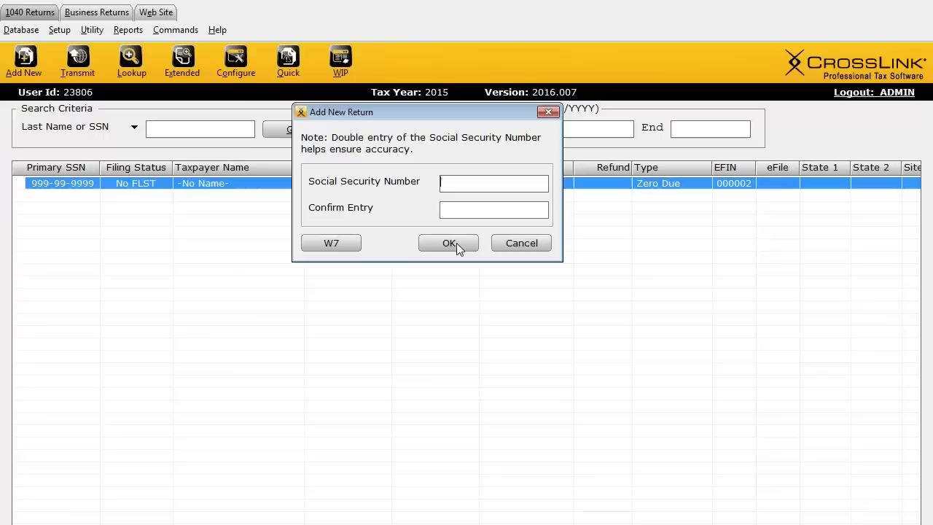
Step: Enter and confirm an SSN, then close the Add New Return dialog without adding the return
{"action": "type", "text": "999-99-9999"}
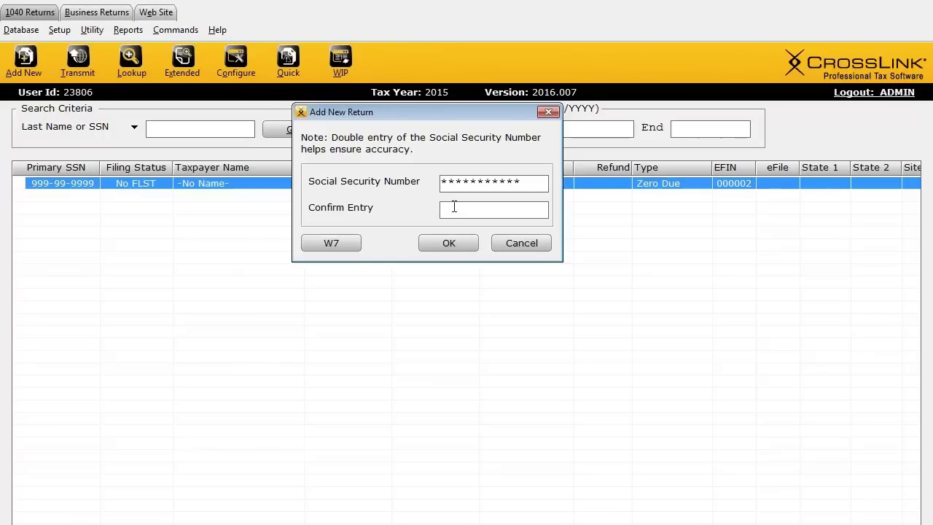
{"action": "left_click", "coordinate": [453, 209]}
{"action": "type", "text": "999-99-9999"}
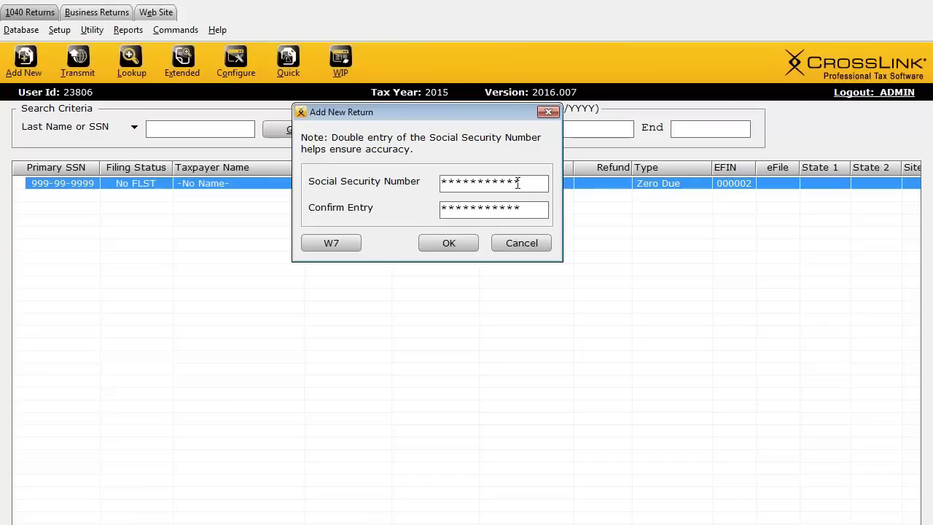
{"action": "left_click", "coordinate": [550, 112]}
{"action": "left_click", "coordinate": [59, 30]}
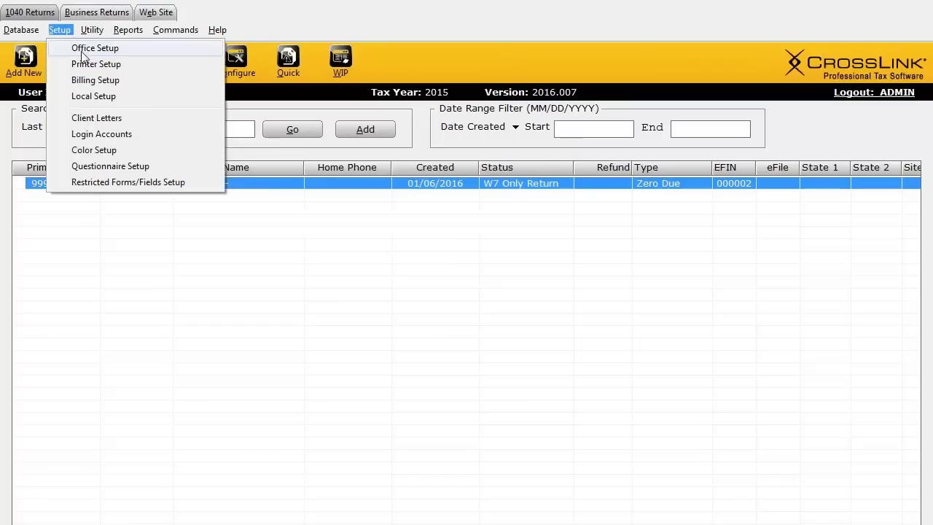
{"action": "left_click", "coordinate": [94, 48]}
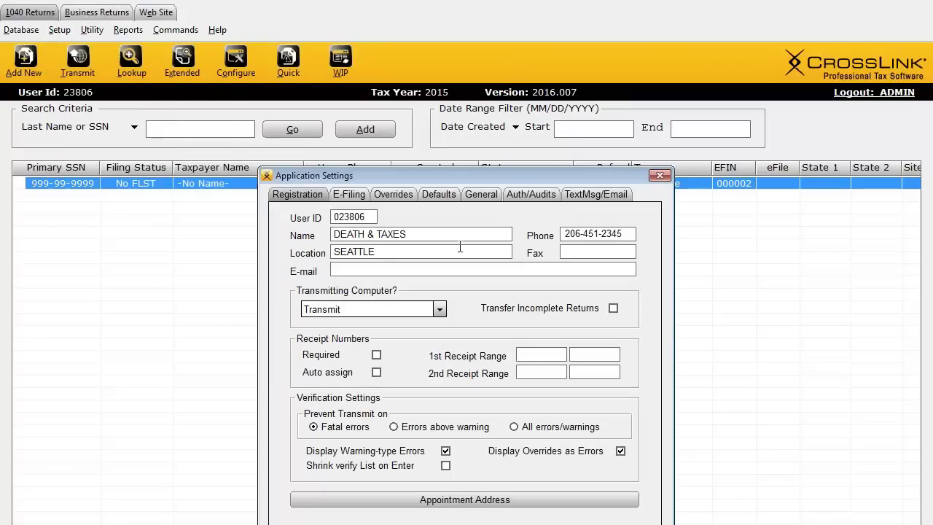
{"action": "left_click", "coordinate": [443, 196]}
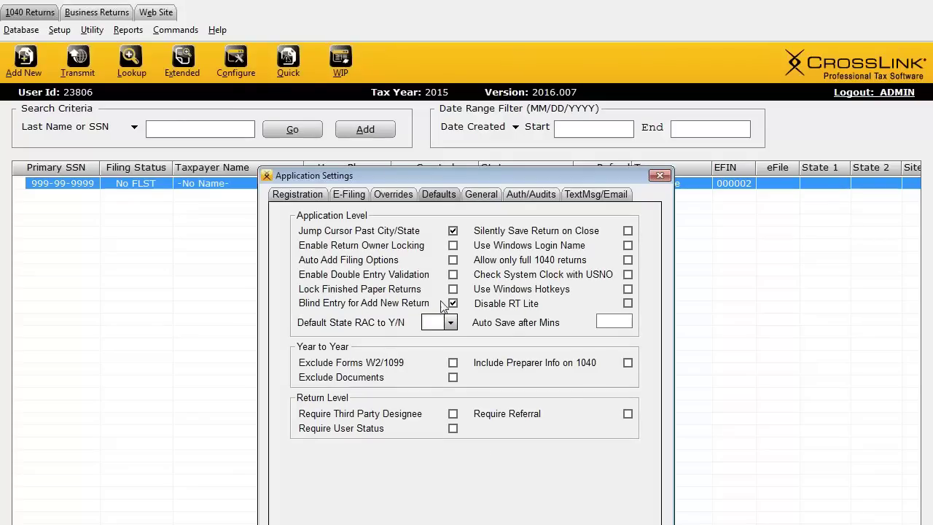
{"action": "left_click", "coordinate": [659, 176]}
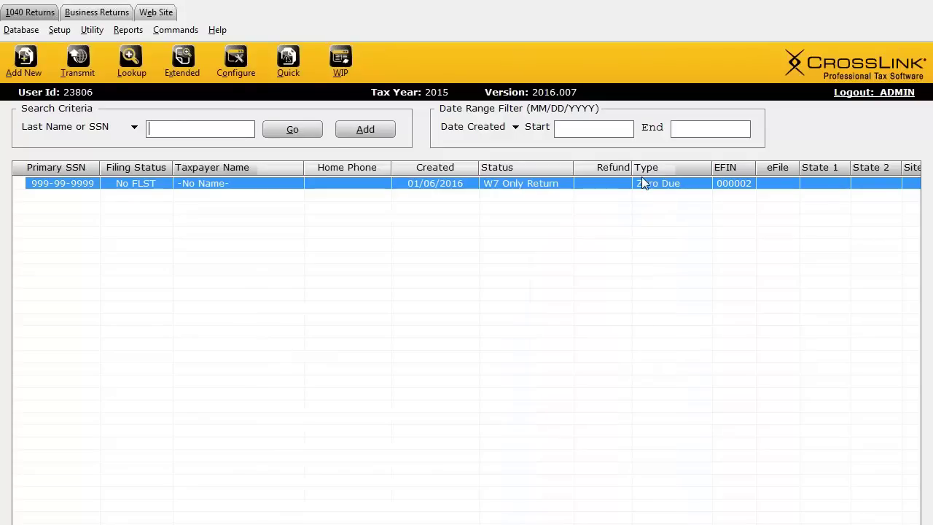
Step: Add a new 2015 return by entering and confirming the taxpayer's SSN, then review its Client Data form
{"action": "left_click", "coordinate": [46, 62]}
{"action": "type", "text": "444-44-4444"}
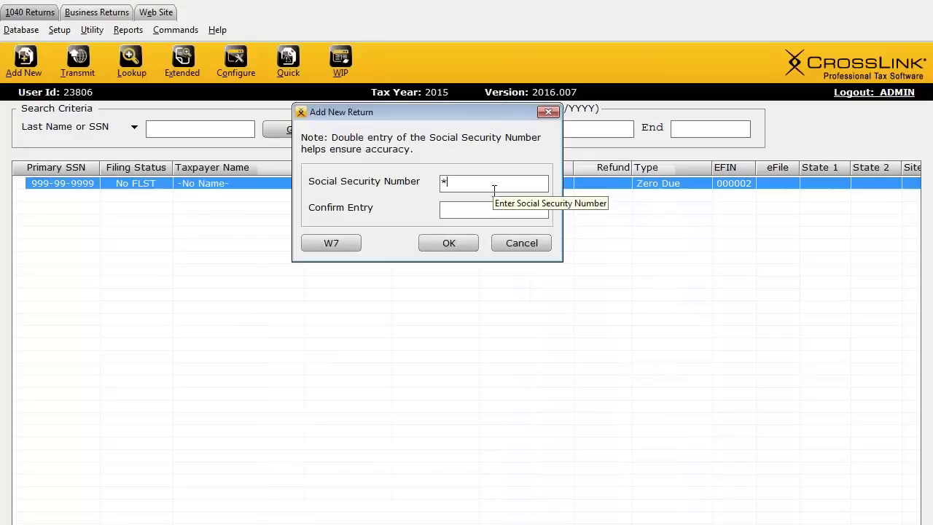
{"action": "key", "text": "Tab"}
{"action": "type", "text": "444-44-3333"}
{"action": "left_click", "coordinate": [446, 243]}
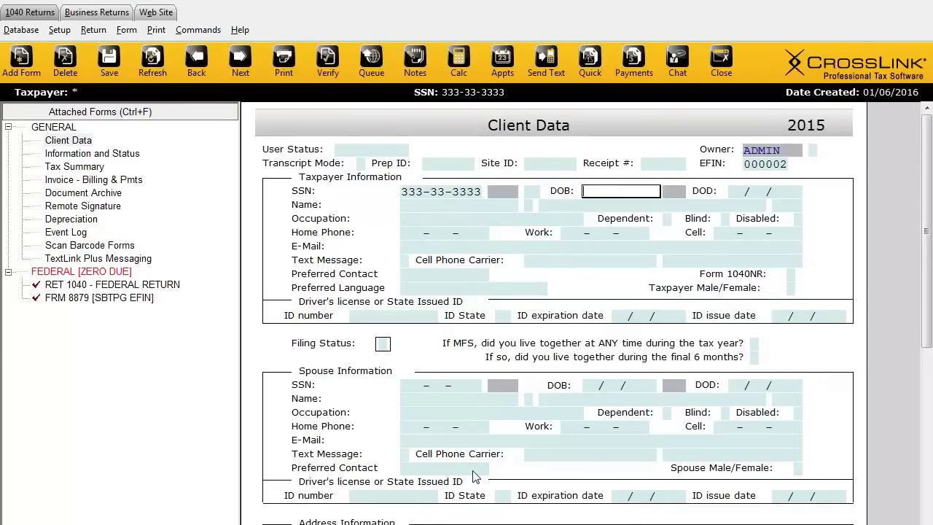
{"action": "scroll", "coordinate": [463, 432], "scroll_direction": "down", "scroll_amount": 1}
{"action": "scroll", "coordinate": [463, 433], "scroll_direction": "down", "scroll_amount": 15}
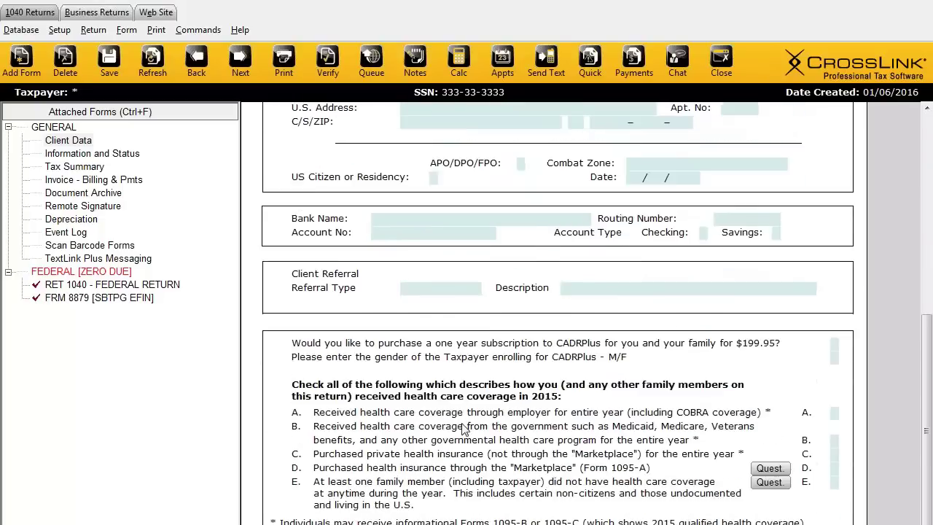
{"action": "scroll", "coordinate": [510, 444], "scroll_direction": "down", "scroll_amount": 3}
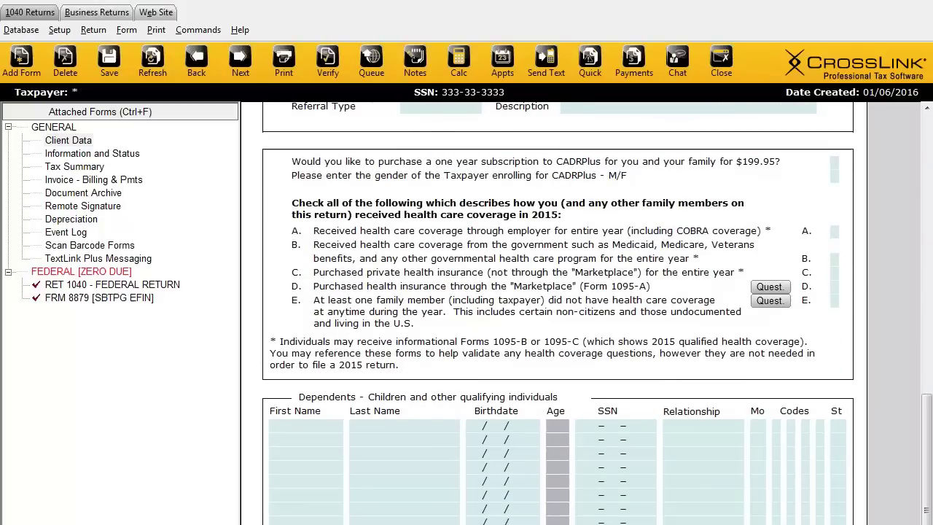
{"action": "left_click_drag", "start_coordinate": [928, 507], "coordinate": [911, 214]}
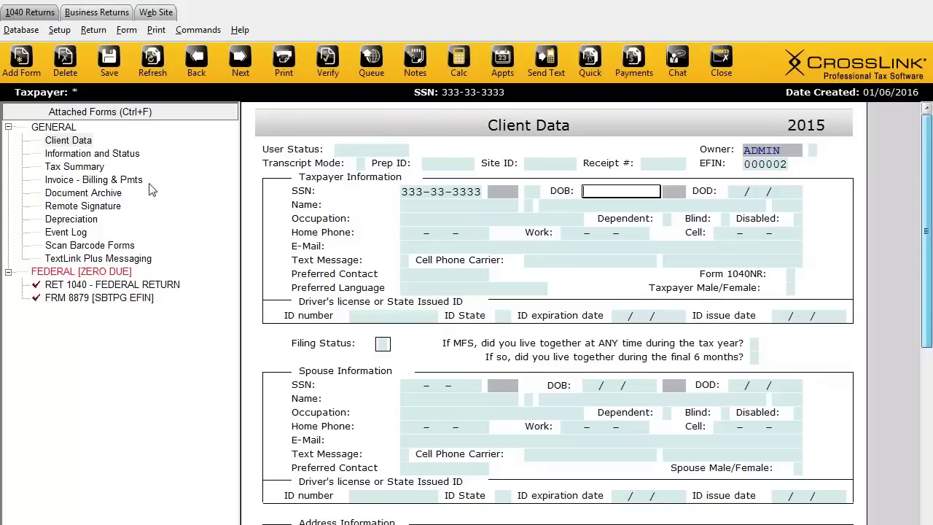
Step: Look through the Database and Setup menus, then bring up the Return menu
{"action": "left_click", "coordinate": [20, 31]}
{"action": "mouse_move", "coordinate": [59, 32]}
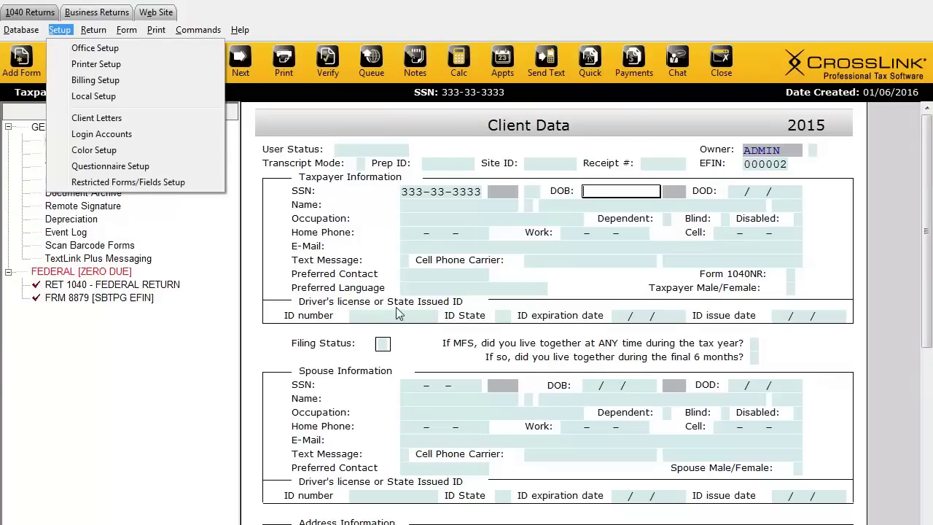
{"action": "left_click", "coordinate": [209, 376]}
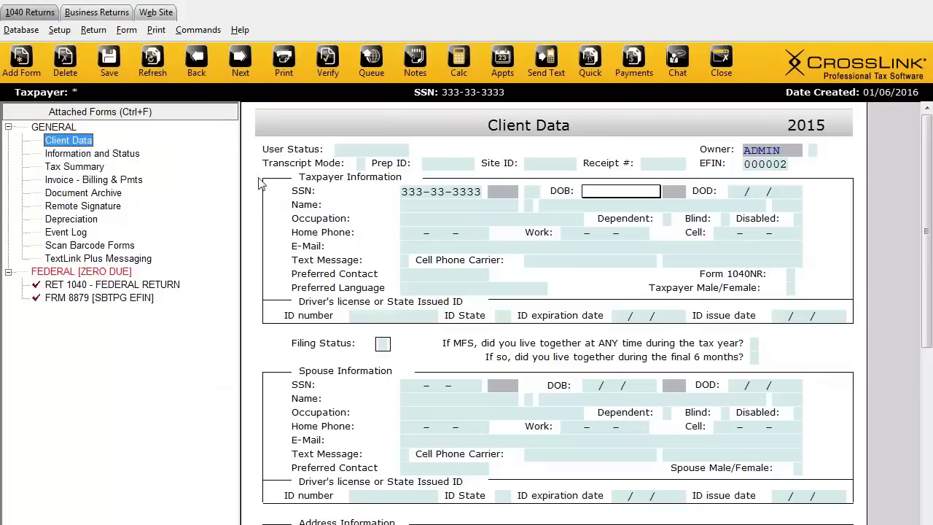
{"action": "left_click", "coordinate": [104, 32]}
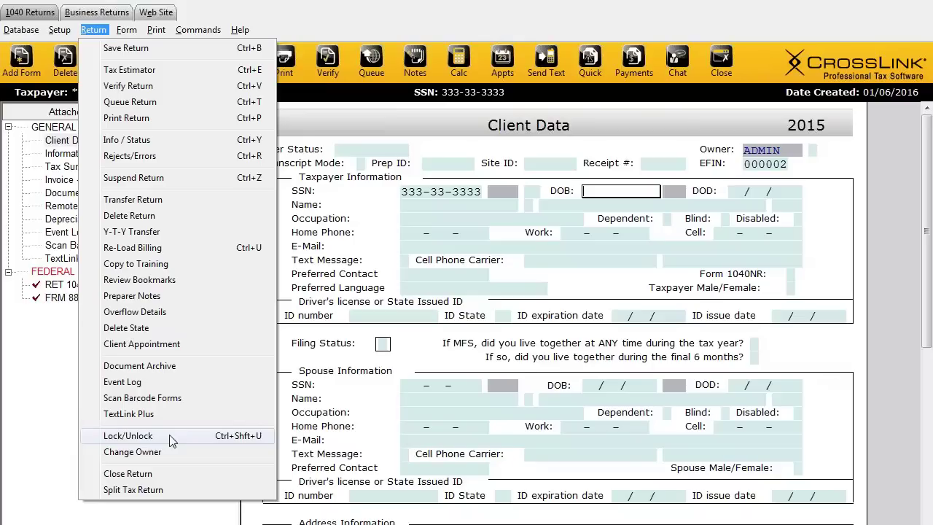
Step: Lock the return and check that the taxpayer Name field refuses edits
{"action": "left_click", "coordinate": [131, 437]}
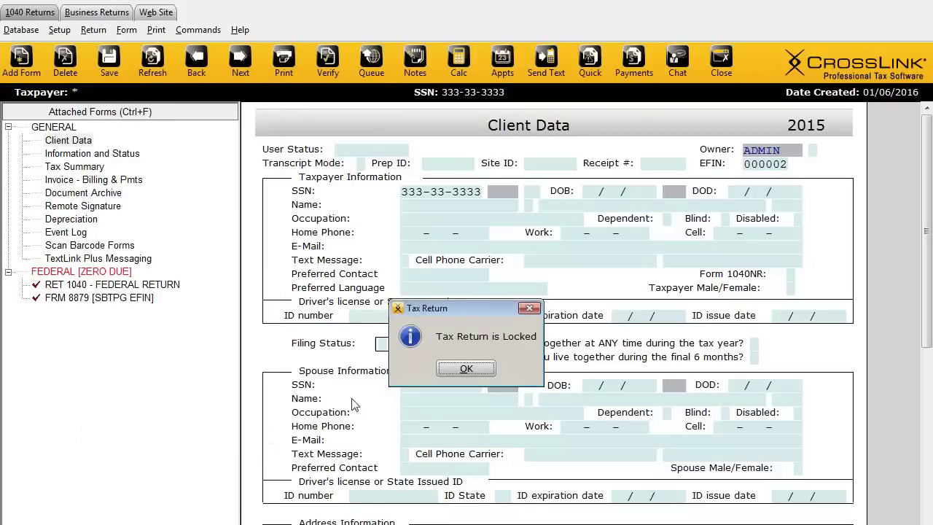
{"action": "left_click", "coordinate": [465, 369]}
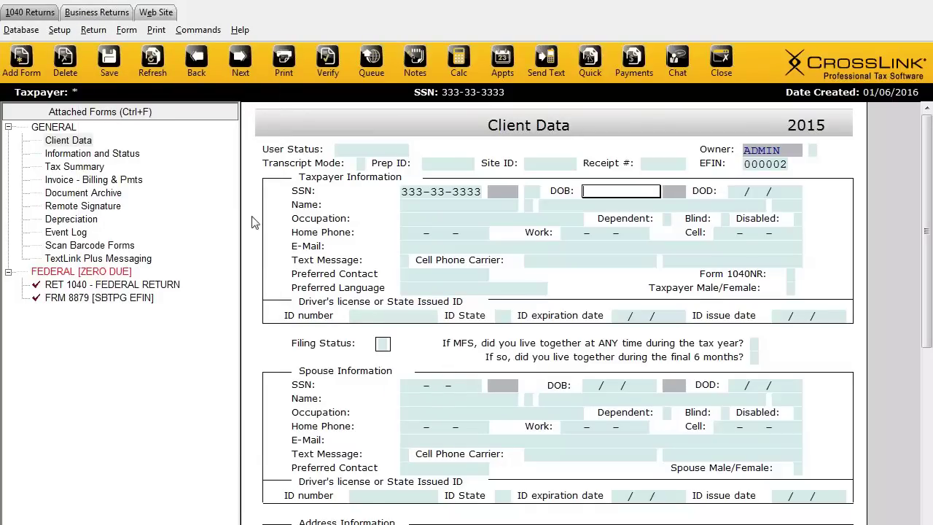
{"action": "left_click", "coordinate": [59, 30]}
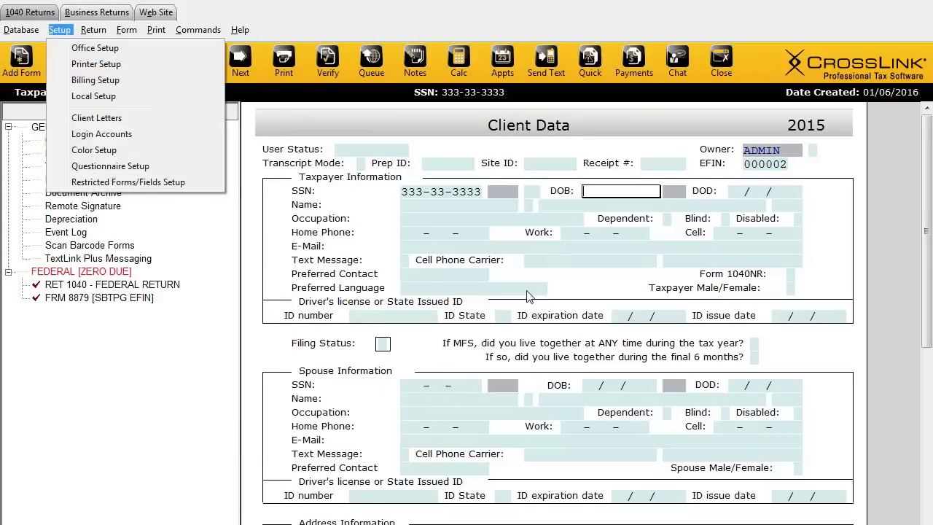
{"action": "left_click", "coordinate": [449, 207]}
{"action": "left_click", "coordinate": [450, 205]}
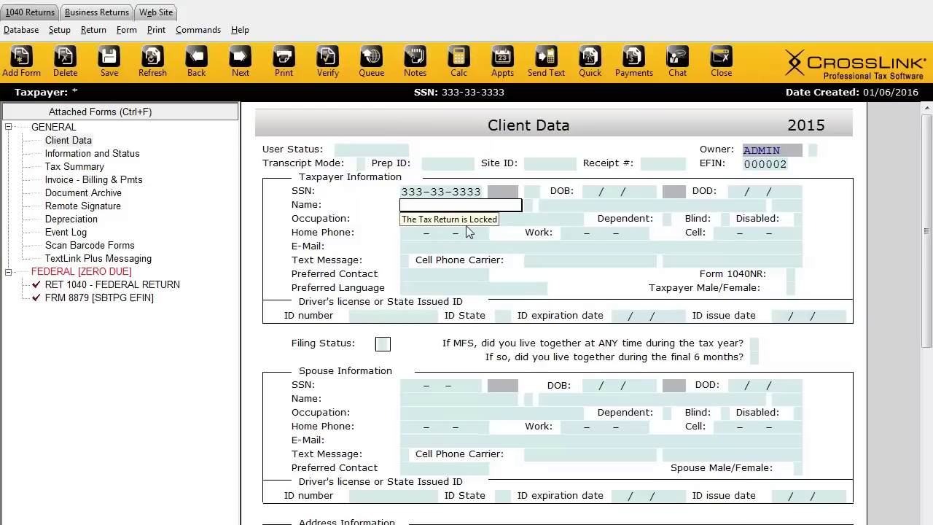
Step: Unlock the return again with Return > Lock/Unlock and acknowledge the notice
{"action": "left_click", "coordinate": [62, 31]}
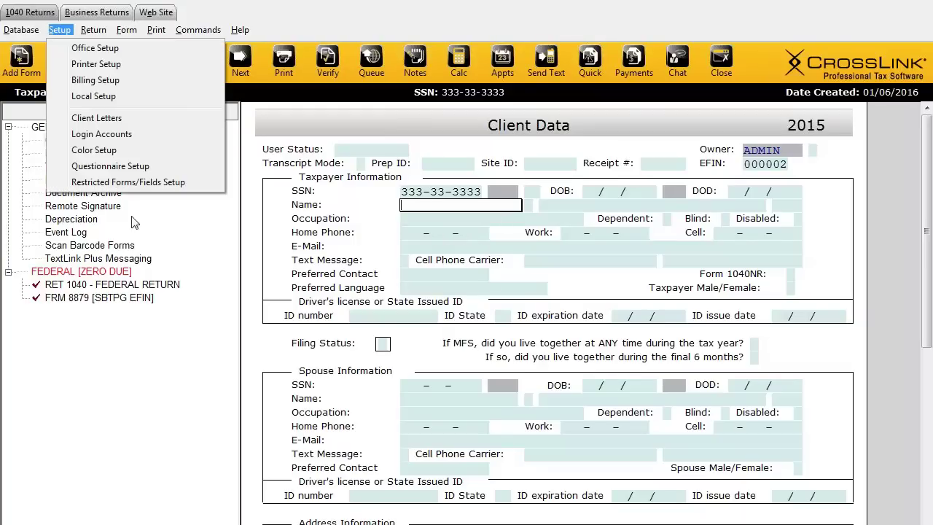
{"action": "mouse_move", "coordinate": [94, 30]}
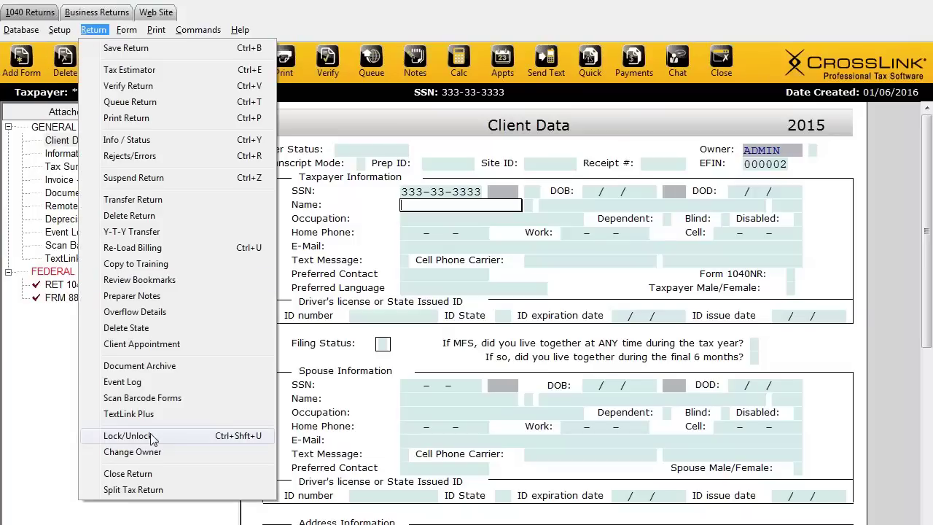
{"action": "left_click", "coordinate": [150, 435]}
{"action": "left_click", "coordinate": [464, 369]}
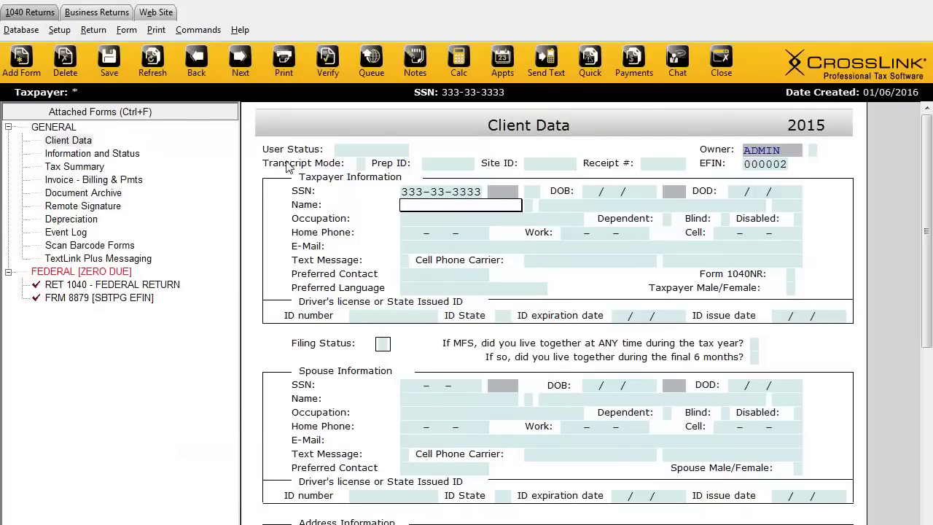
{"action": "left_click", "coordinate": [93, 29]}
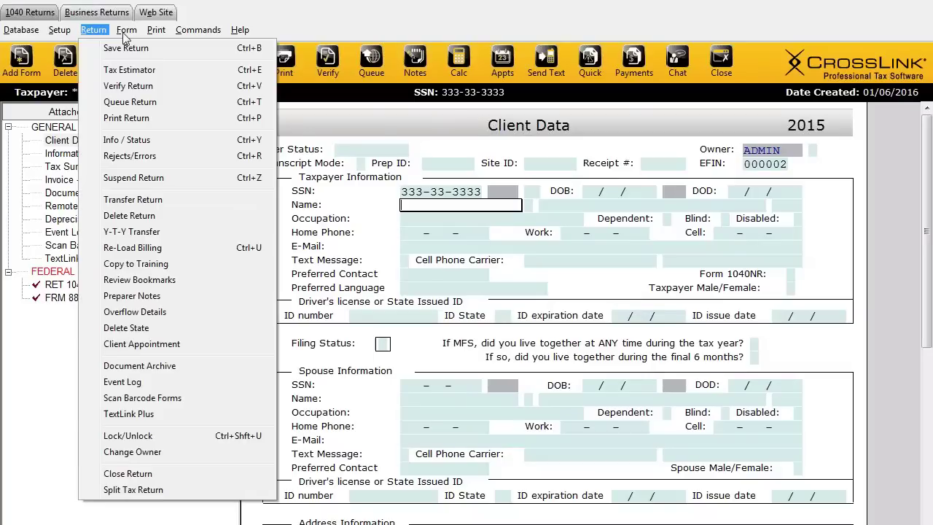
{"action": "left_click", "coordinate": [127, 31]}
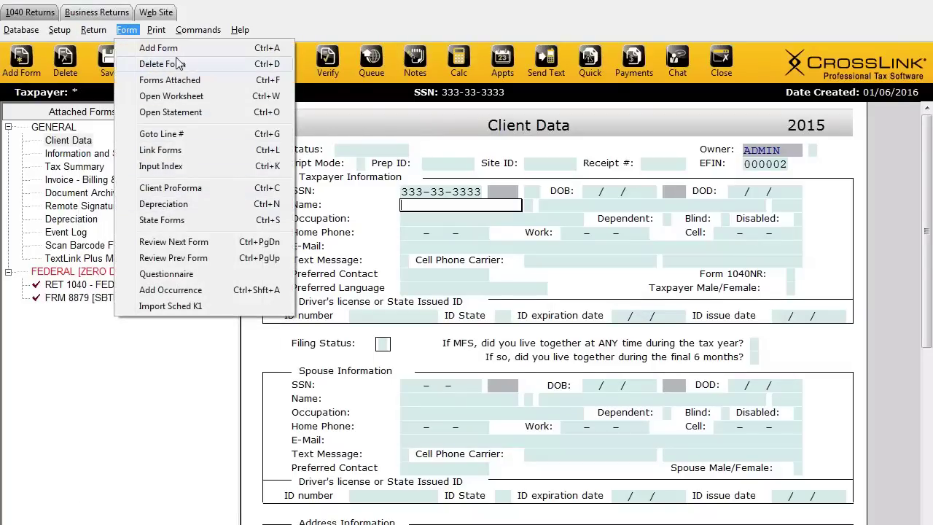
{"action": "mouse_move", "coordinate": [156, 32]}
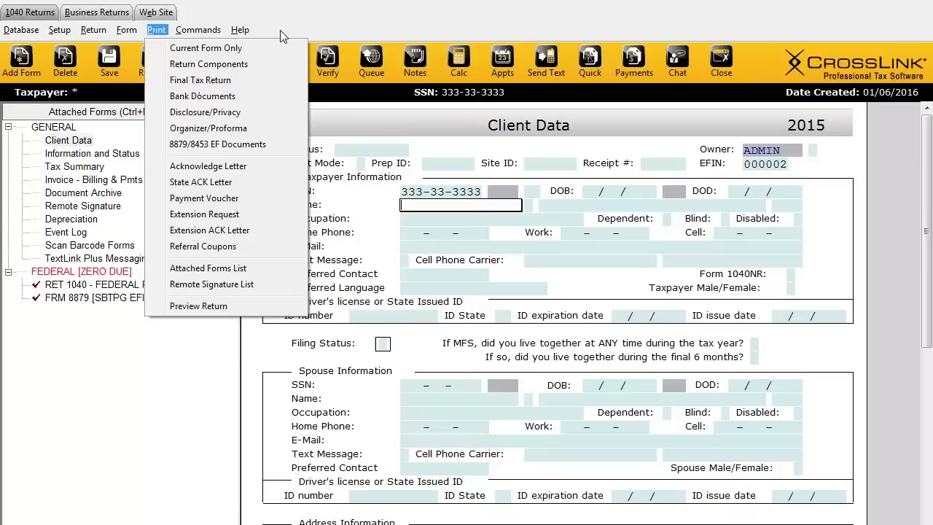
{"action": "left_click", "coordinate": [305, 17]}
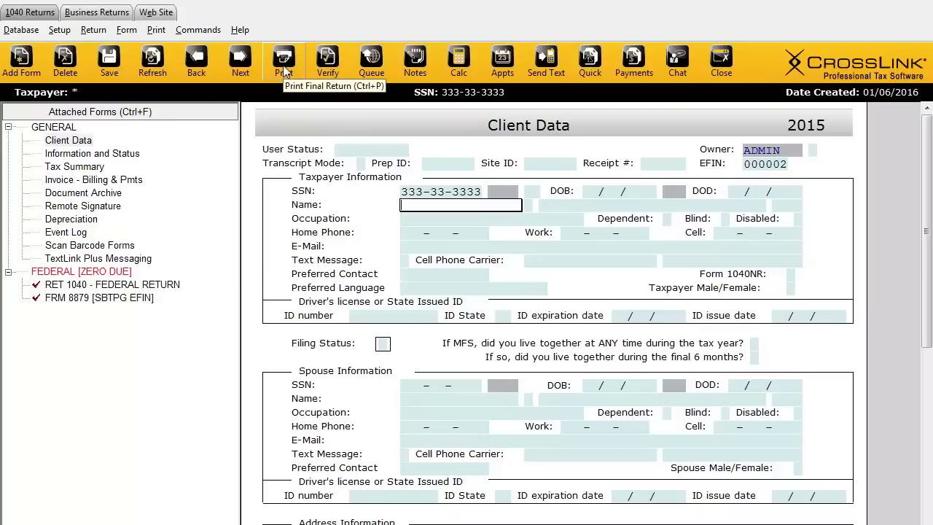
{"action": "left_click", "coordinate": [155, 30]}
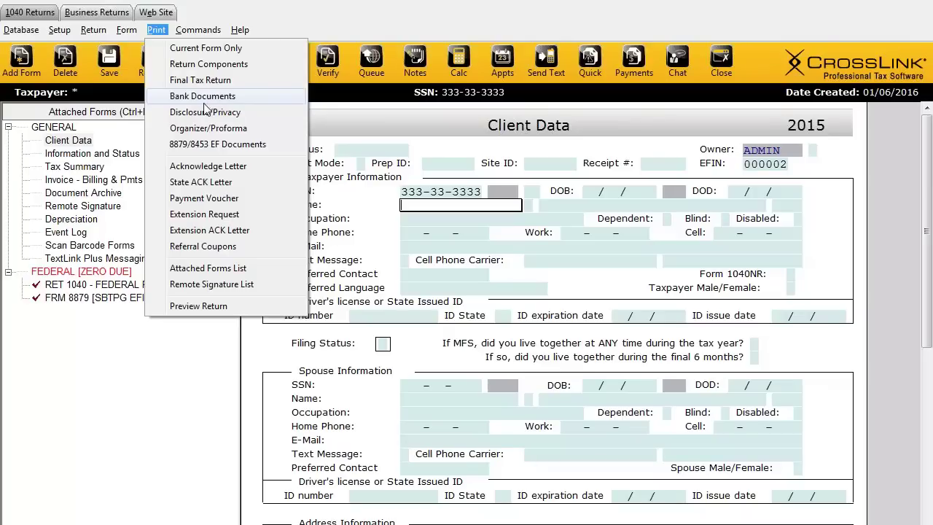
{"action": "left_click", "coordinate": [273, 20]}
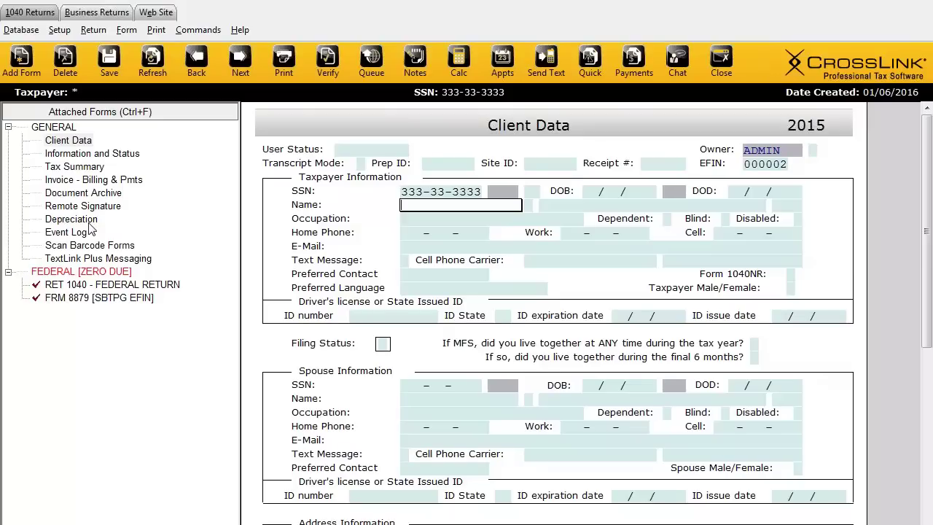
{"action": "left_click", "coordinate": [44, 129]}
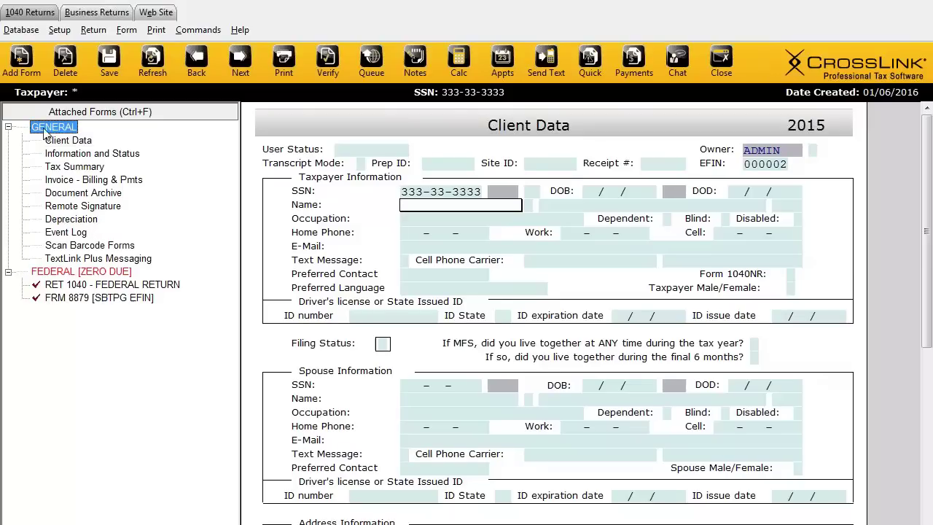
{"action": "left_click", "coordinate": [72, 159]}
{"action": "left_click", "coordinate": [73, 165]}
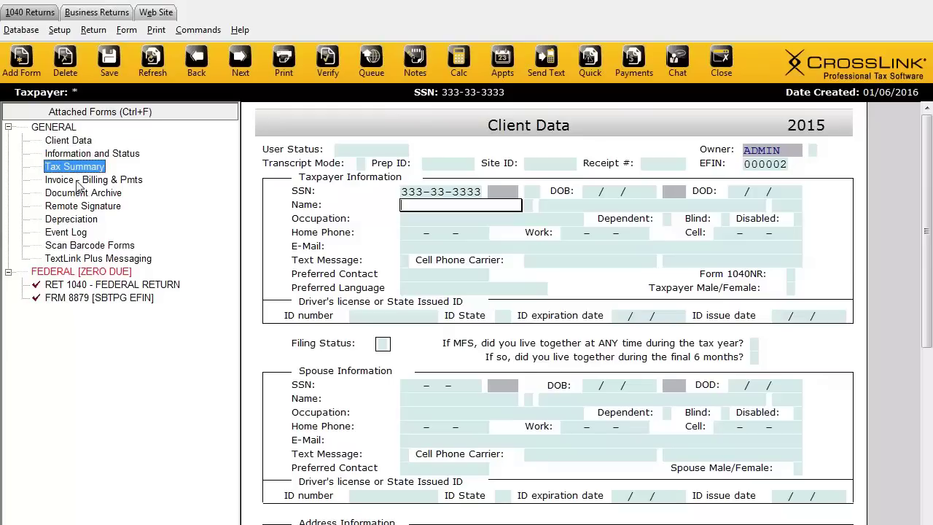
{"action": "left_click", "coordinate": [78, 180]}
{"action": "left_click", "coordinate": [84, 194]}
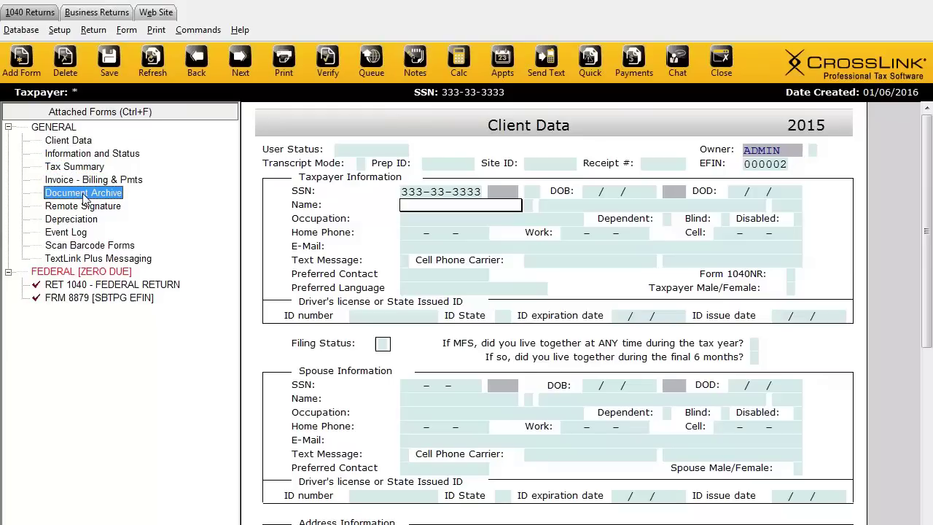
{"action": "left_click", "coordinate": [84, 207]}
{"action": "left_click", "coordinate": [76, 220]}
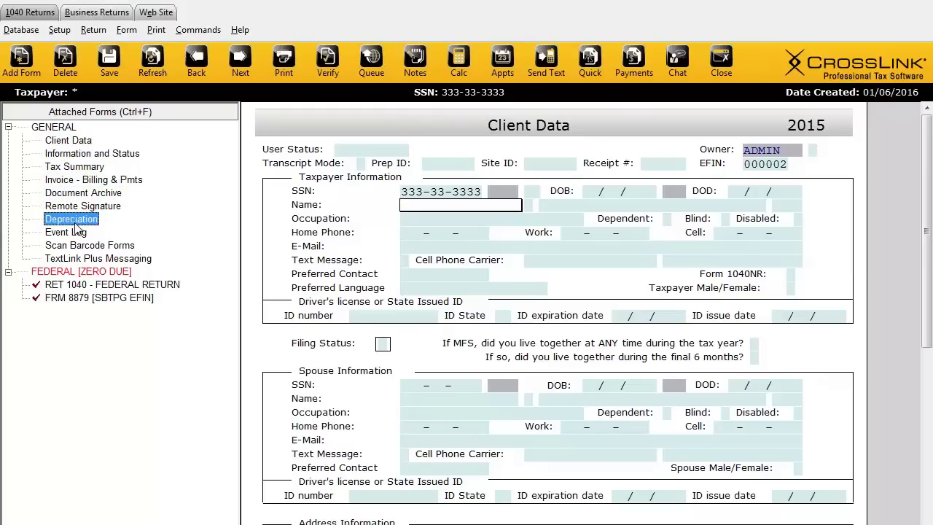
{"action": "left_click", "coordinate": [80, 233]}
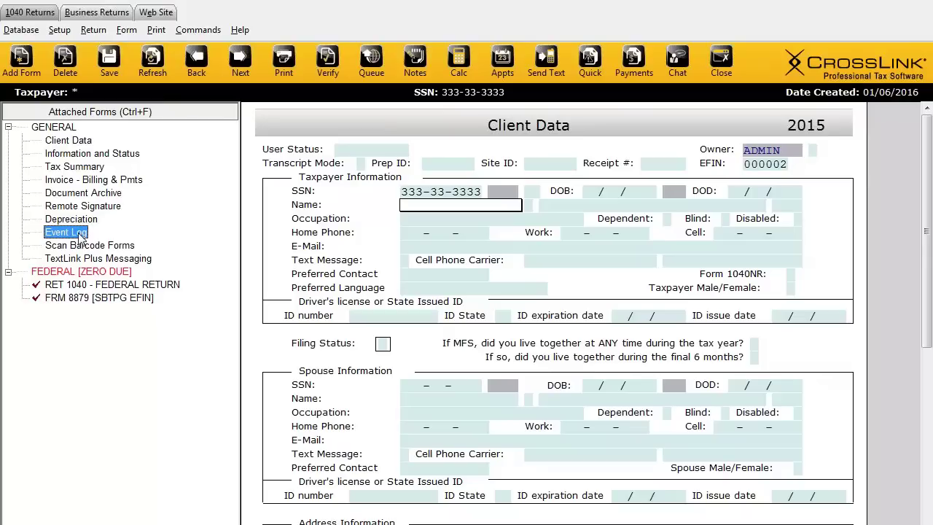
{"action": "left_click", "coordinate": [77, 286]}
{"action": "left_click", "coordinate": [58, 277]}
{"action": "left_click", "coordinate": [79, 285]}
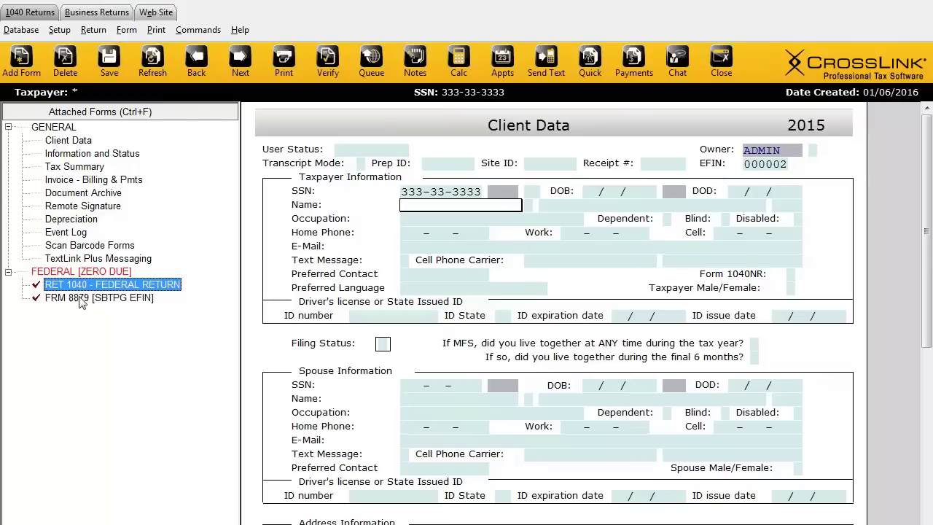
{"action": "left_click", "coordinate": [82, 300]}
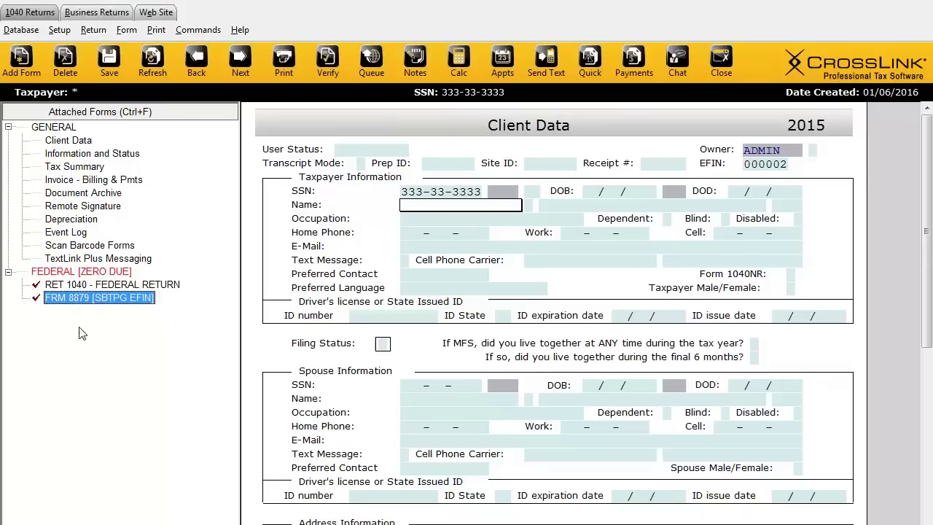
{"action": "left_click", "coordinate": [76, 286]}
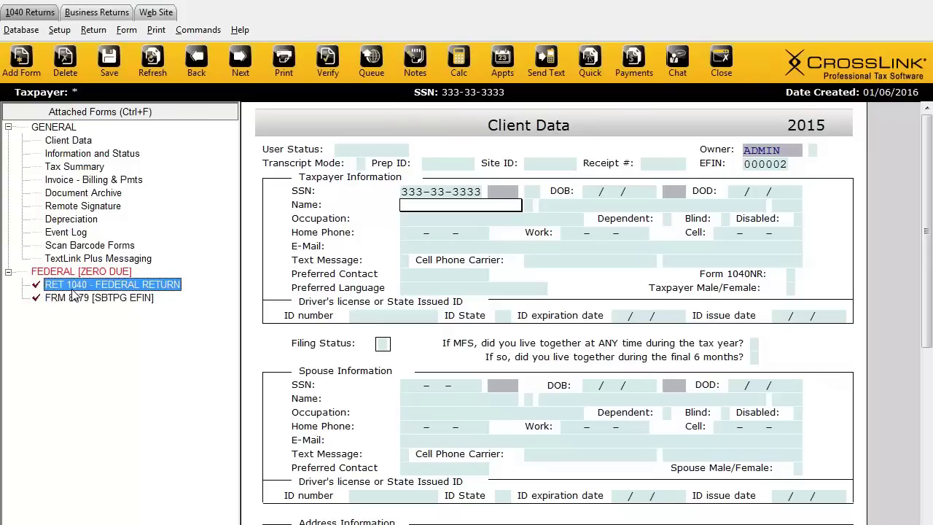
{"action": "left_click", "coordinate": [84, 306]}
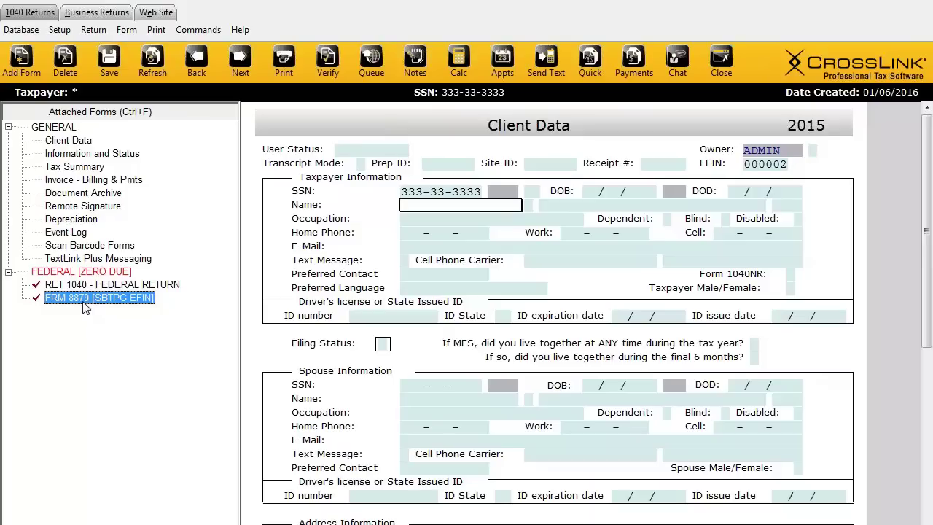
Step: Set filing status 1 and attach Oregon's RET OR-40 from the State forms list
{"action": "left_click", "coordinate": [21, 73]}
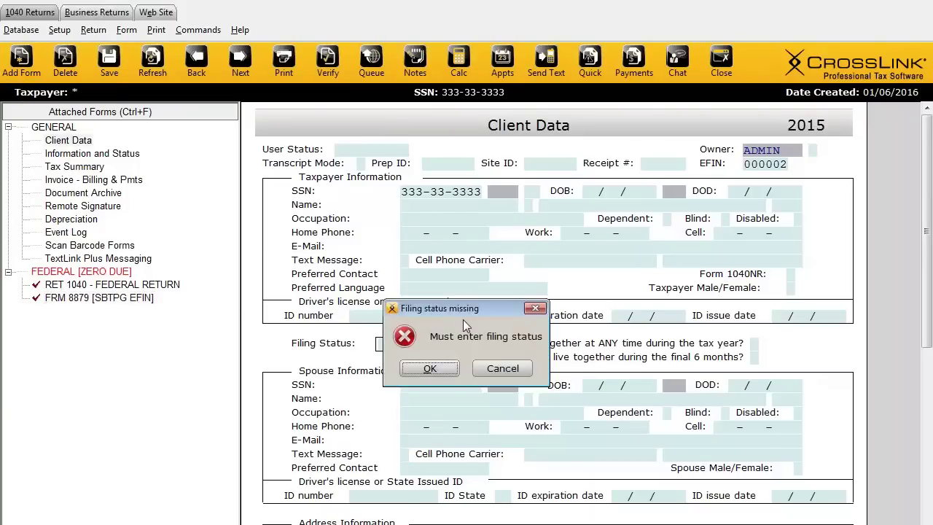
{"action": "left_click", "coordinate": [418, 365]}
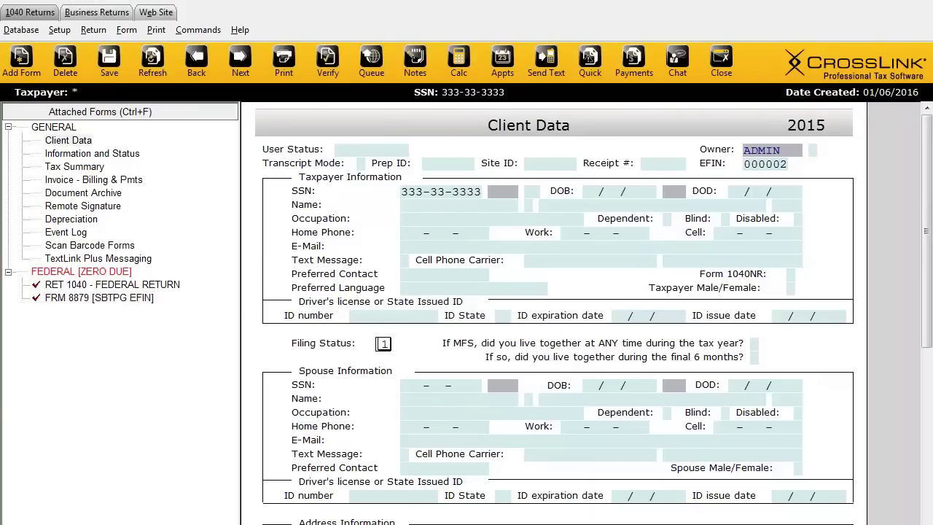
{"action": "left_click", "coordinate": [20, 60]}
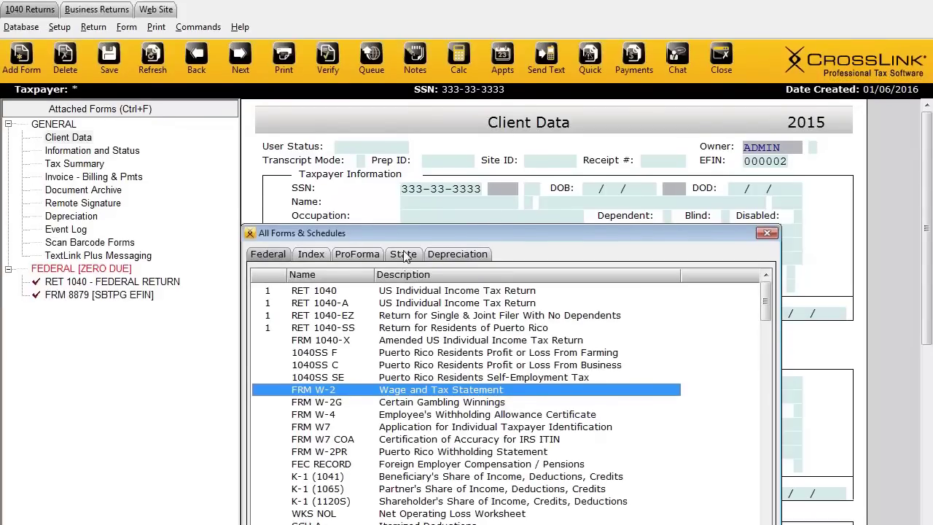
{"action": "left_click", "coordinate": [405, 257]}
{"action": "left_click", "coordinate": [345, 445]}
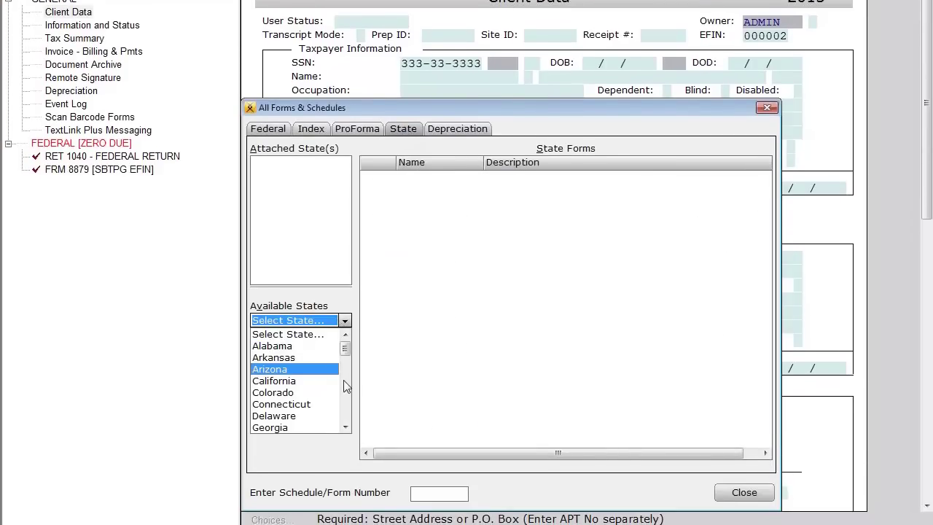
{"action": "left_click", "coordinate": [328, 383]}
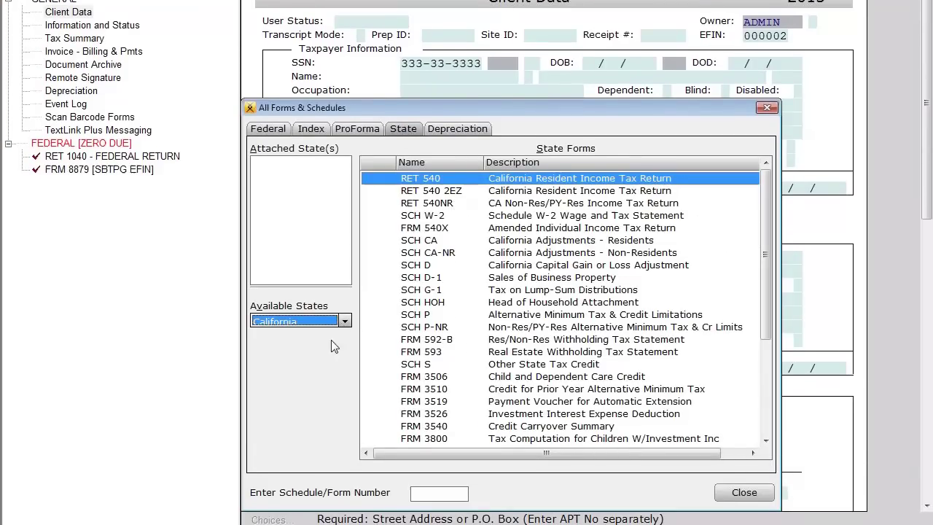
{"action": "left_click", "coordinate": [345, 320]}
{"action": "left_click_drag", "start_coordinate": [345, 357], "coordinate": [349, 405]}
{"action": "left_click", "coordinate": [316, 383]}
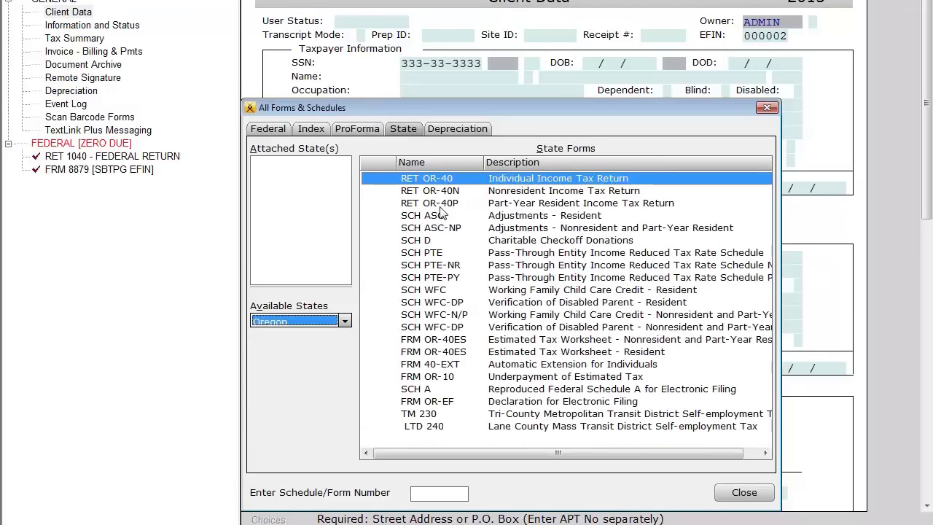
{"action": "double_click", "coordinate": [439, 178]}
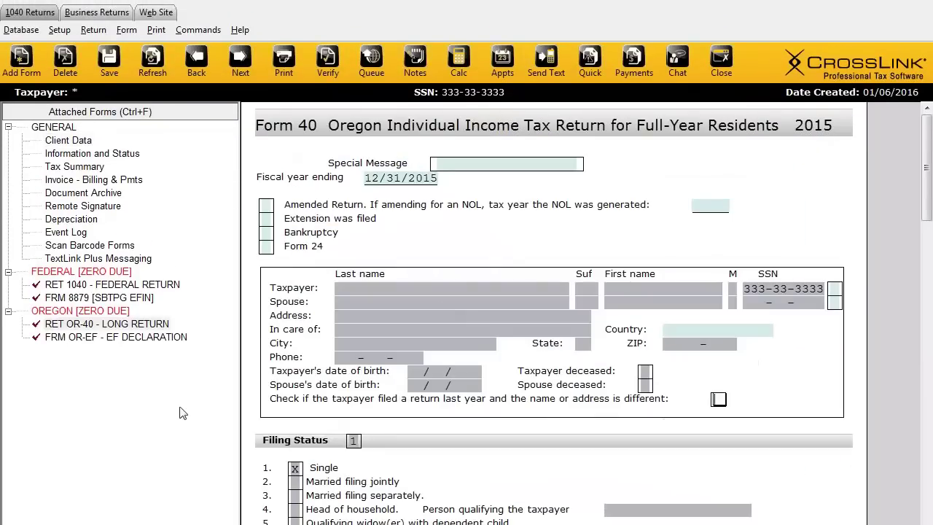
Step: Review the Federal and Oregon groups in the Attached Forms tree and open Form 1040
{"action": "left_click", "coordinate": [99, 285]}
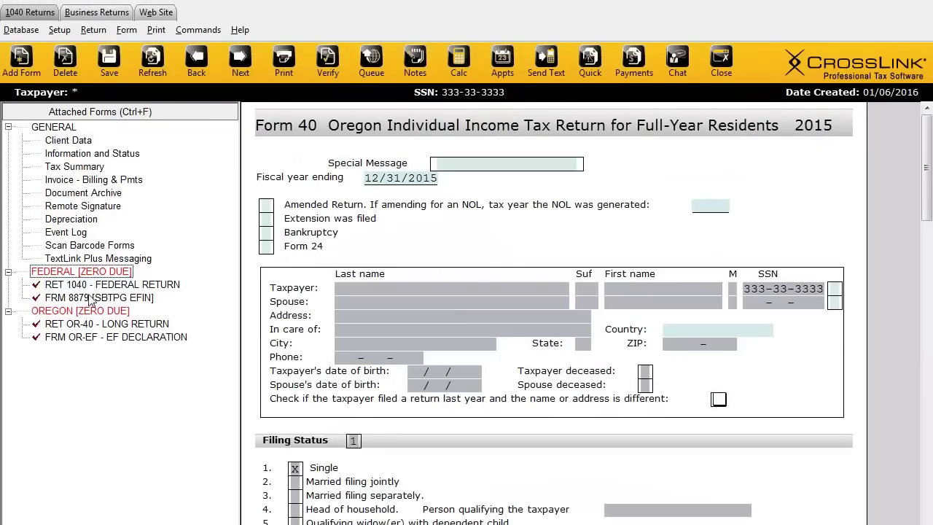
{"action": "left_click", "coordinate": [93, 298]}
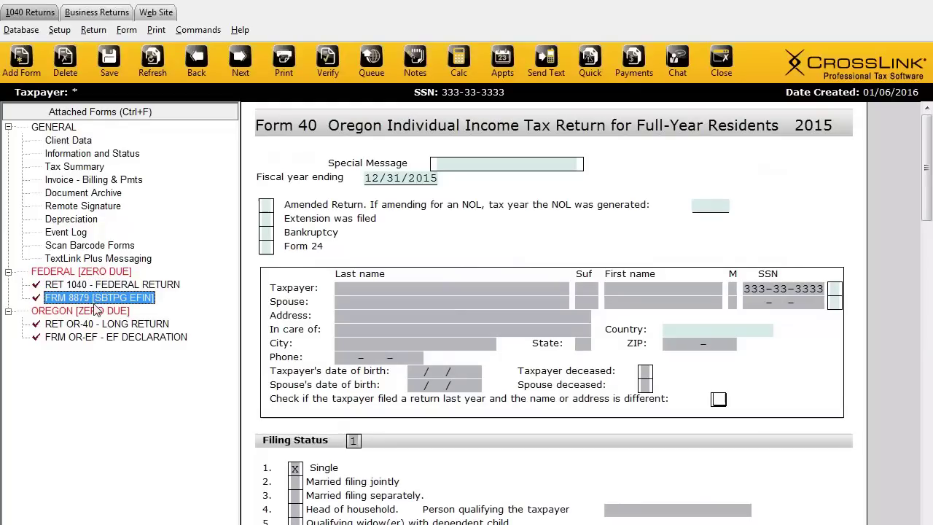
{"action": "left_click", "coordinate": [79, 327]}
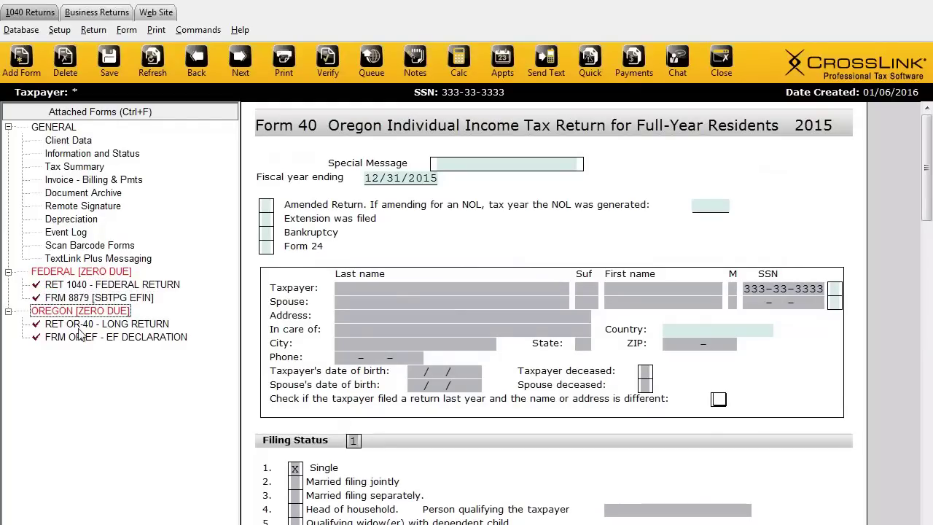
{"action": "left_click", "coordinate": [80, 339]}
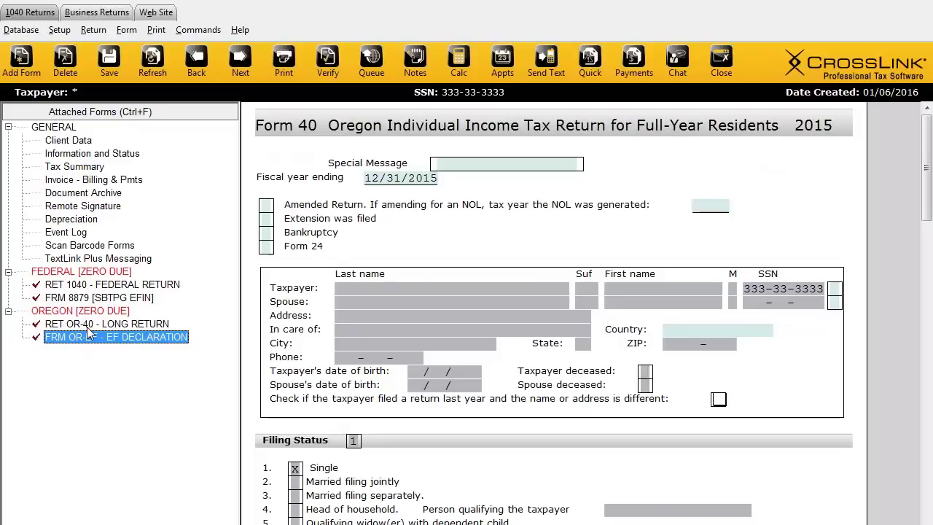
{"action": "left_click", "coordinate": [73, 286]}
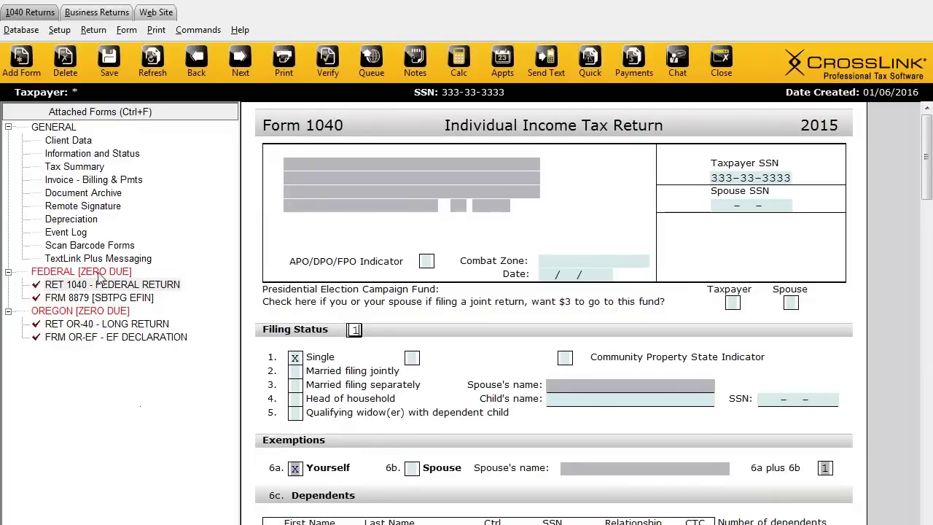
Step: Remove the Oregon state package via Remove State and confirm the deletion
{"action": "right_click", "coordinate": [78, 300]}
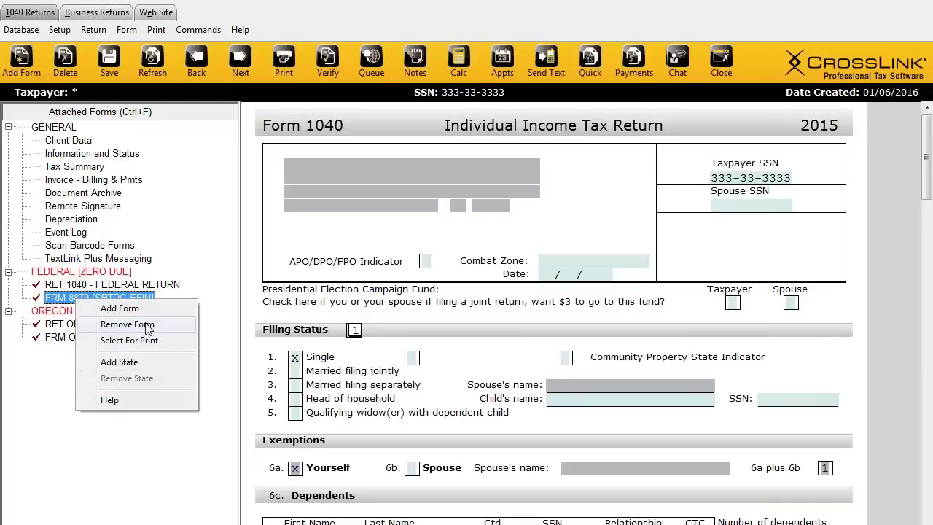
{"action": "left_click", "coordinate": [58, 393]}
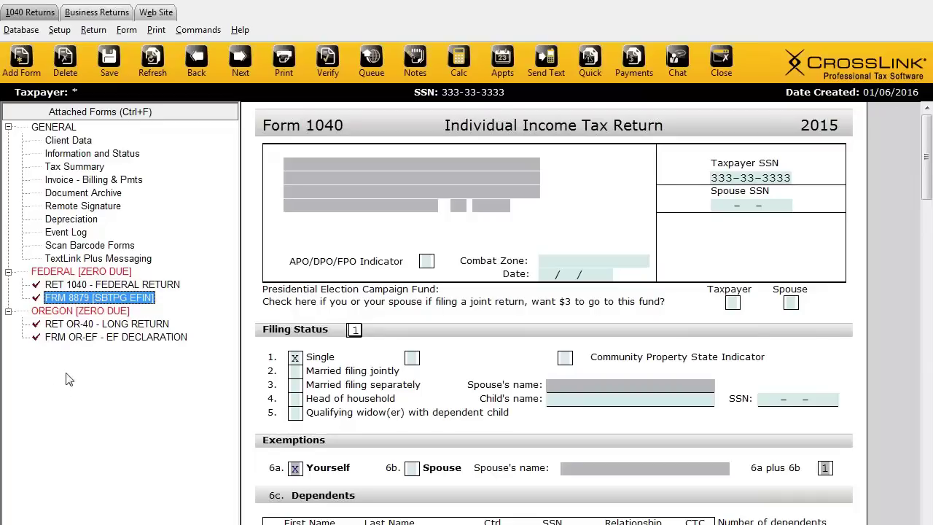
{"action": "right_click", "coordinate": [93, 314]}
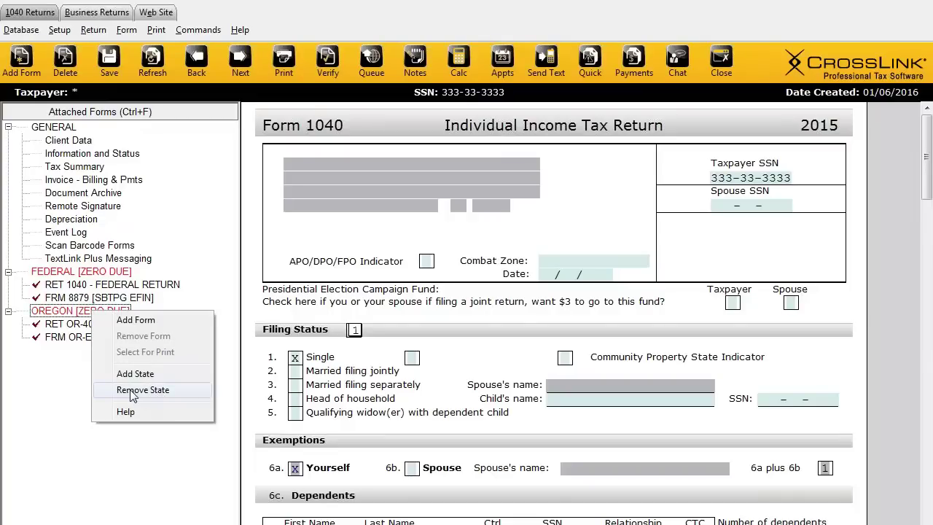
{"action": "left_click", "coordinate": [133, 392]}
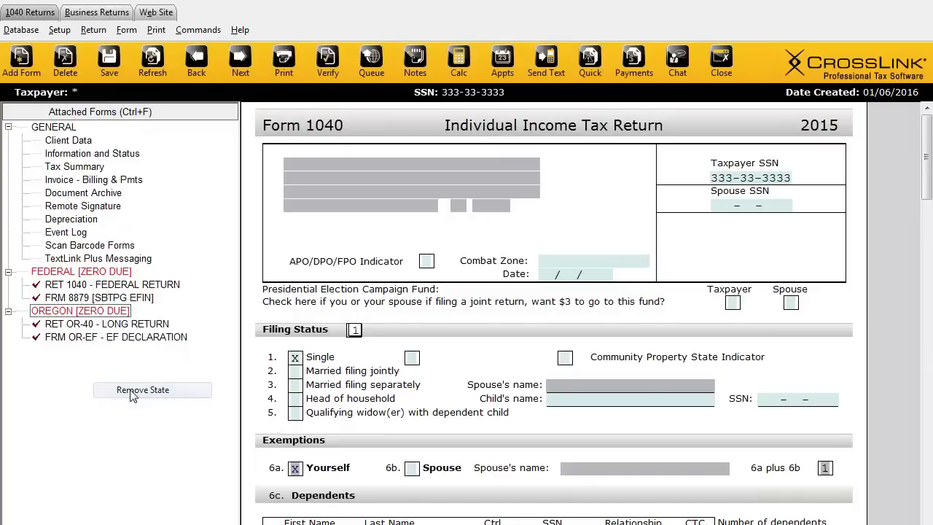
{"action": "left_click", "coordinate": [434, 377]}
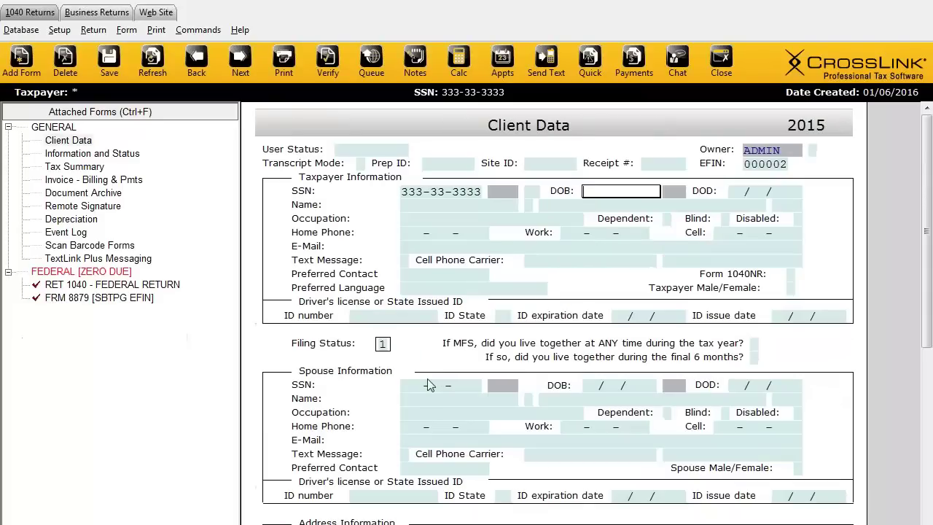
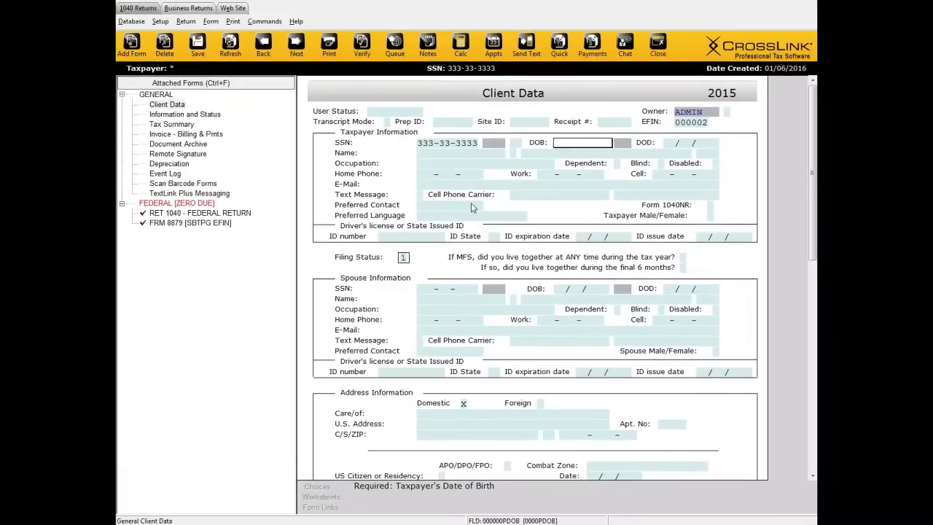
Step: Step through the taxpayer name, spouse SSN, spouse name and home phone fields
{"action": "left_click", "coordinate": [433, 153]}
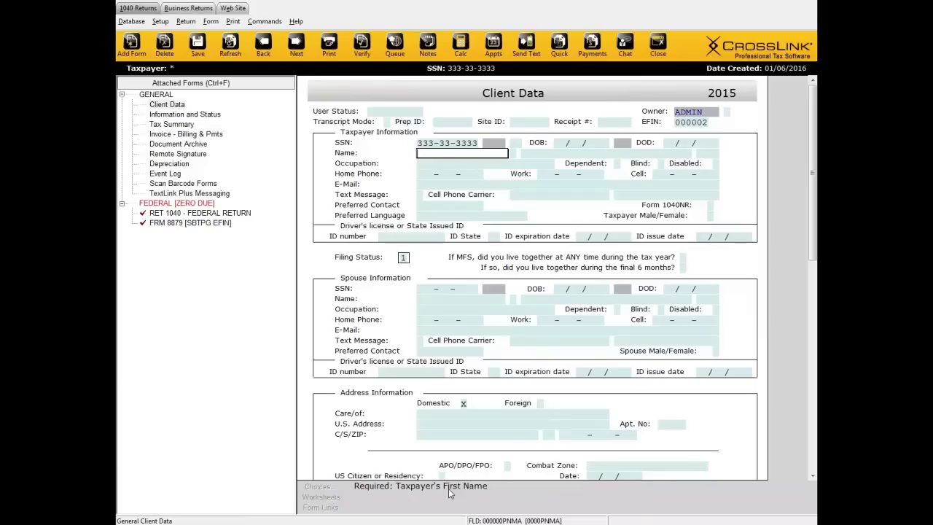
{"action": "left_click", "coordinate": [446, 291]}
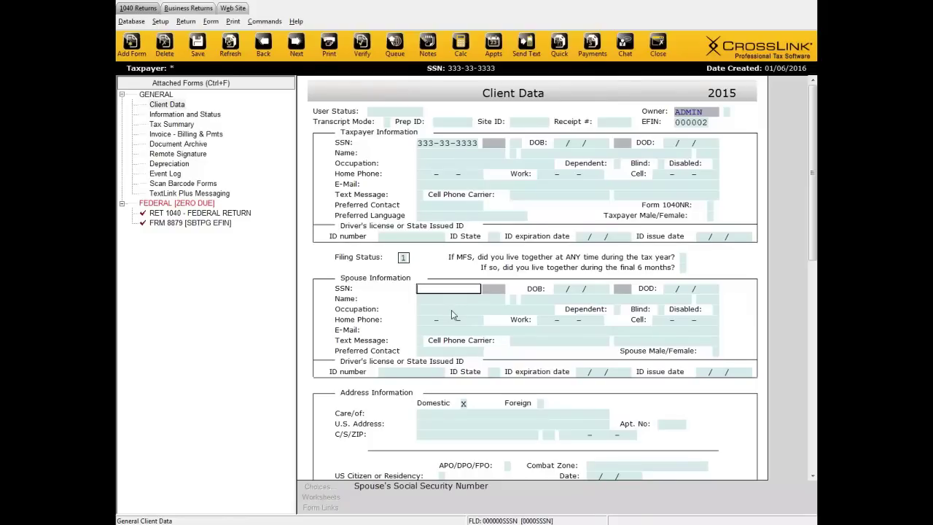
{"action": "left_click", "coordinate": [576, 298]}
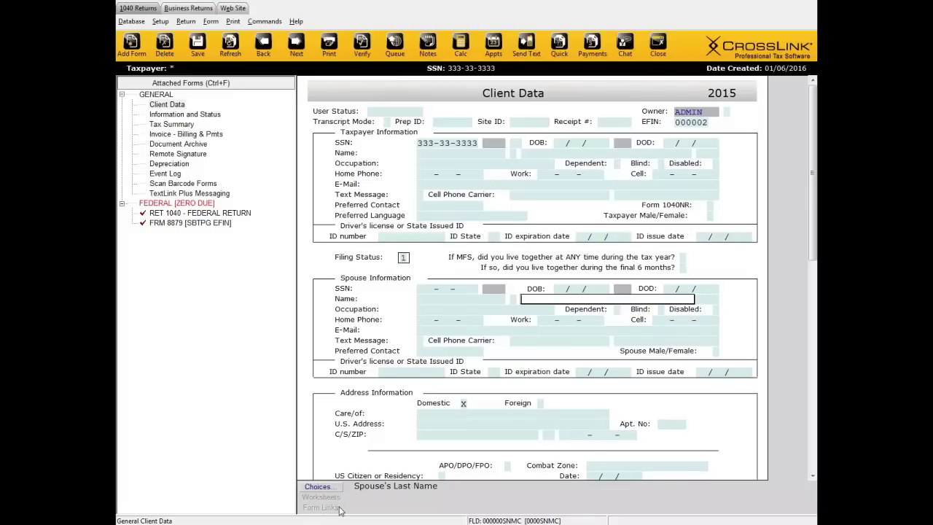
{"action": "left_click", "coordinate": [456, 175]}
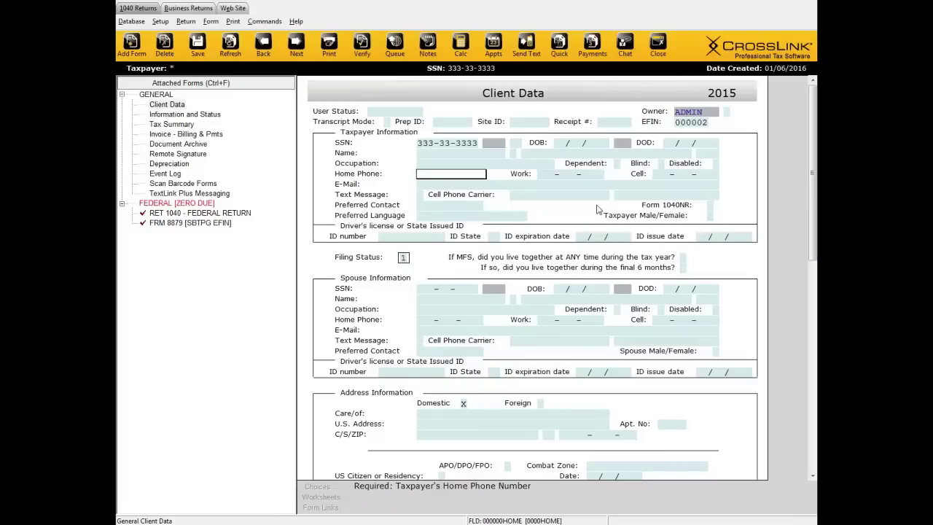
{"action": "left_click", "coordinate": [562, 142]}
{"action": "type", "text": "07/07/1980"}
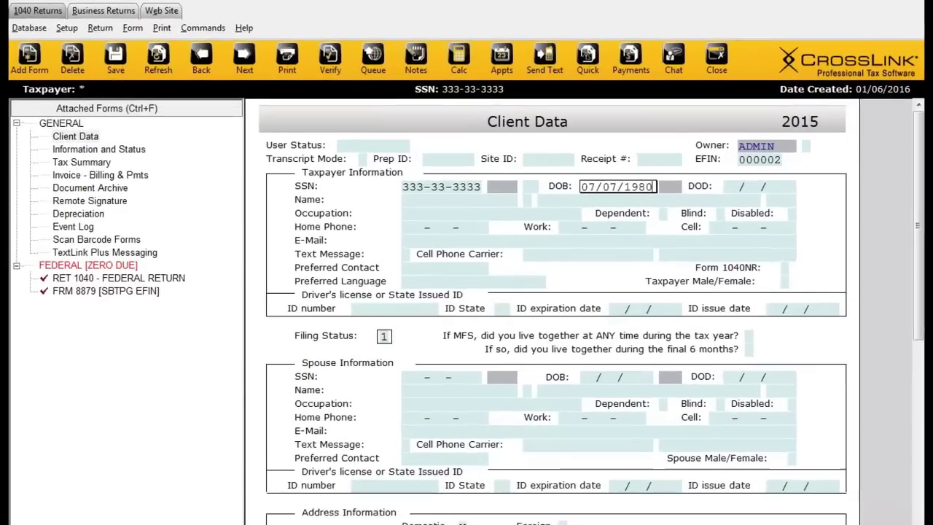
{"action": "key", "text": "Tab"}
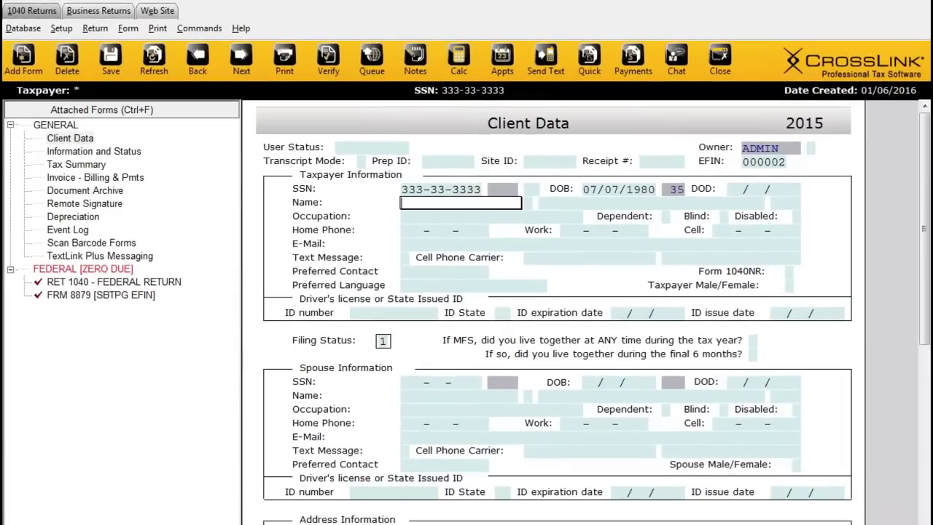
{"action": "type", "text": "STAN"}
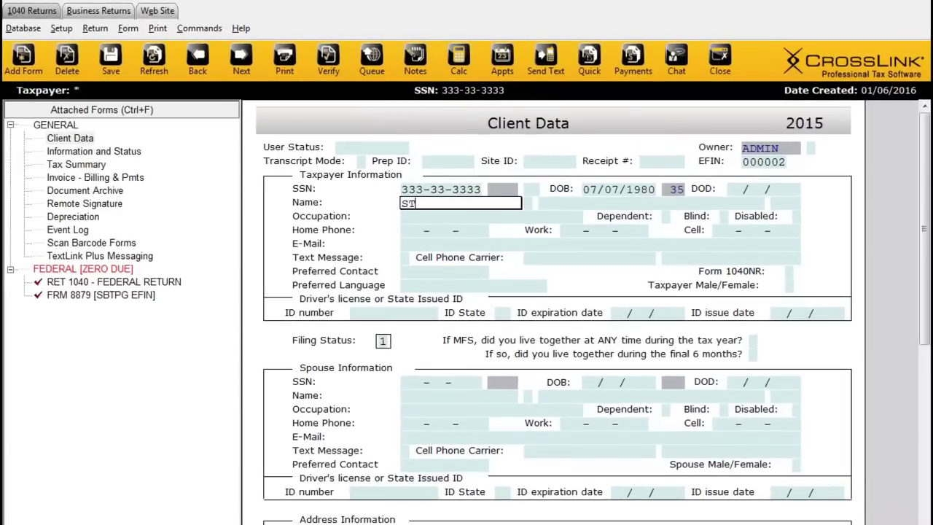
{"action": "key", "text": "Tab"}
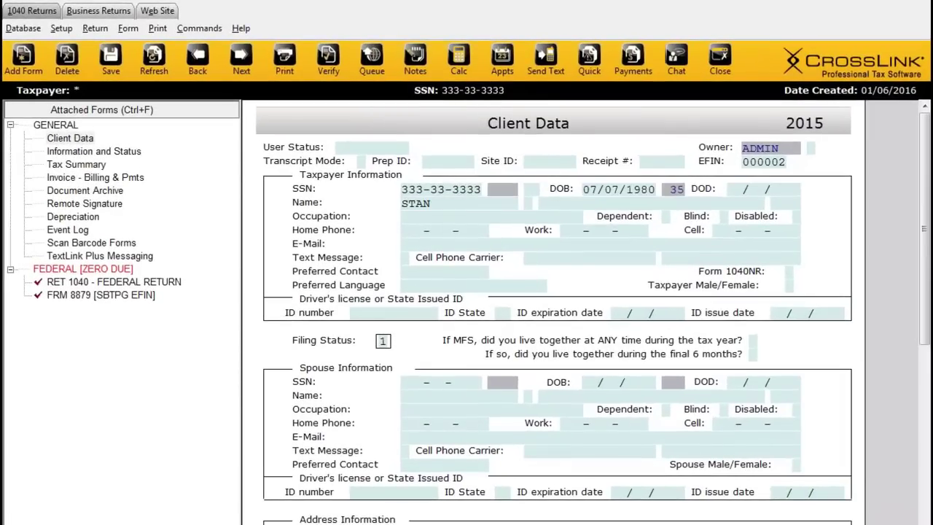
{"action": "key", "text": "Tab"}
{"action": "type", "text": "SMITH"}
{"action": "key", "text": "Tab"}
{"action": "key", "text": "Tab"}
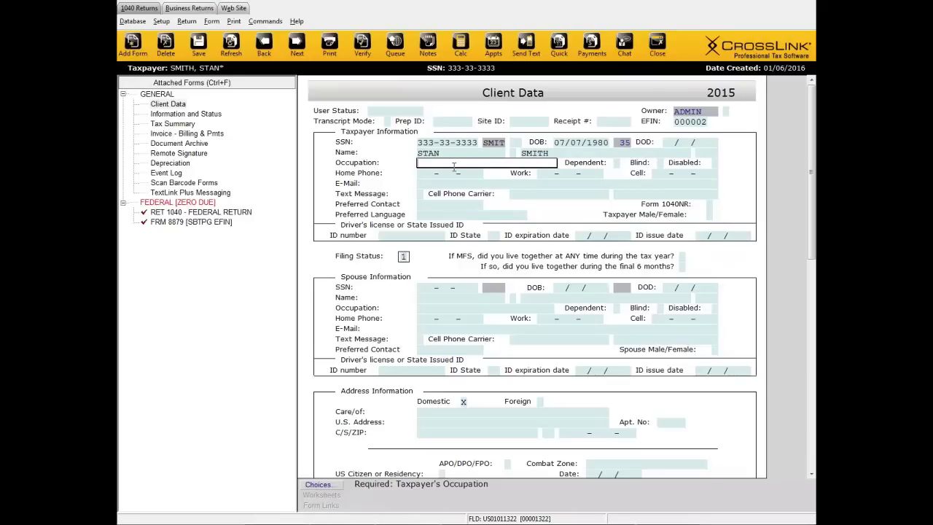
{"action": "left_click", "coordinate": [332, 487]}
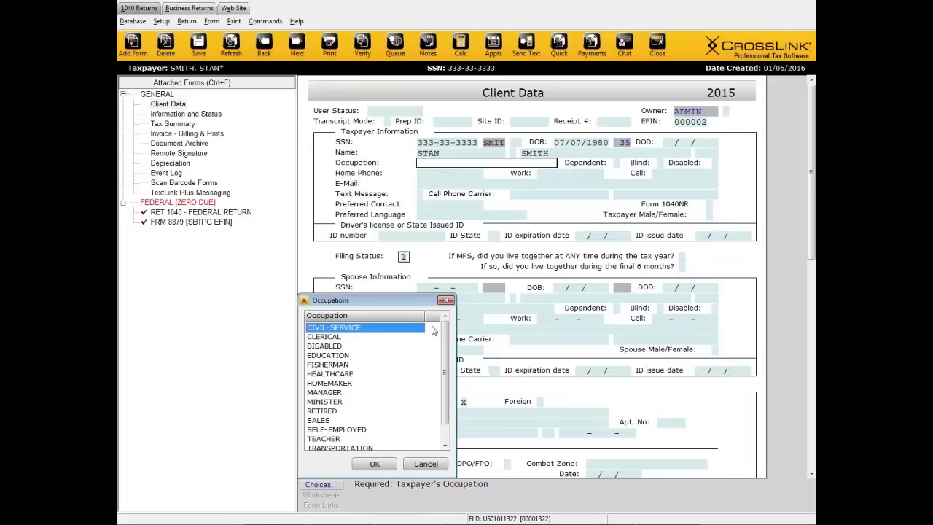
{"action": "left_click_drag", "start_coordinate": [446, 334], "coordinate": [452, 353]}
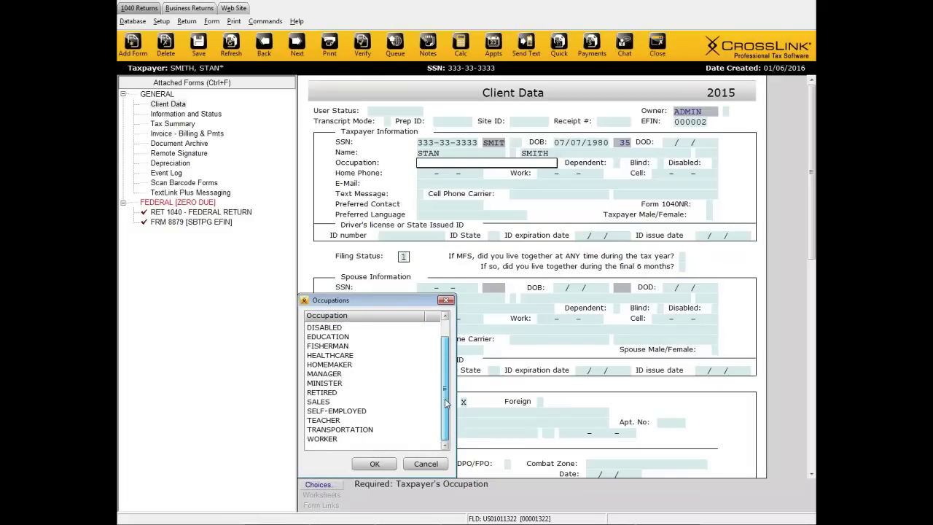
{"action": "scroll", "coordinate": [446, 373], "scroll_direction": "up", "scroll_amount": 1}
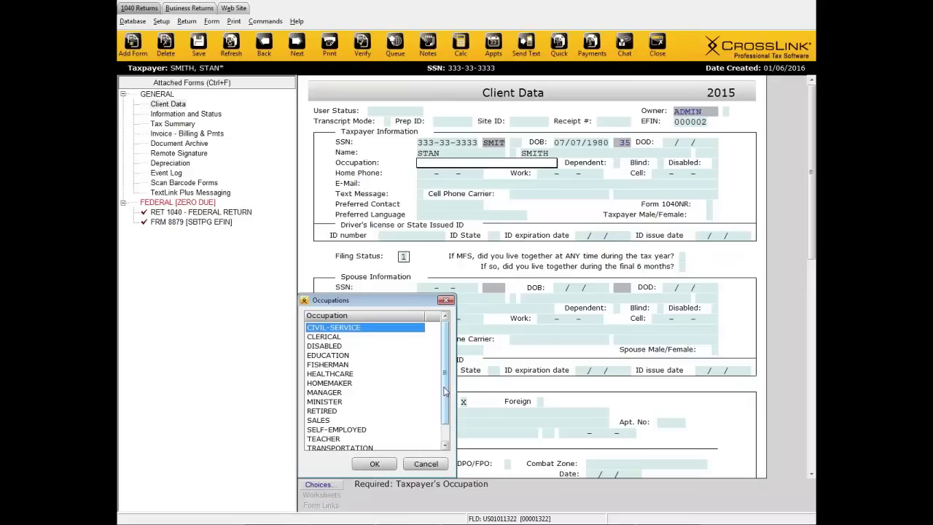
{"action": "left_click_drag", "start_coordinate": [443, 392], "coordinate": [445, 408]}
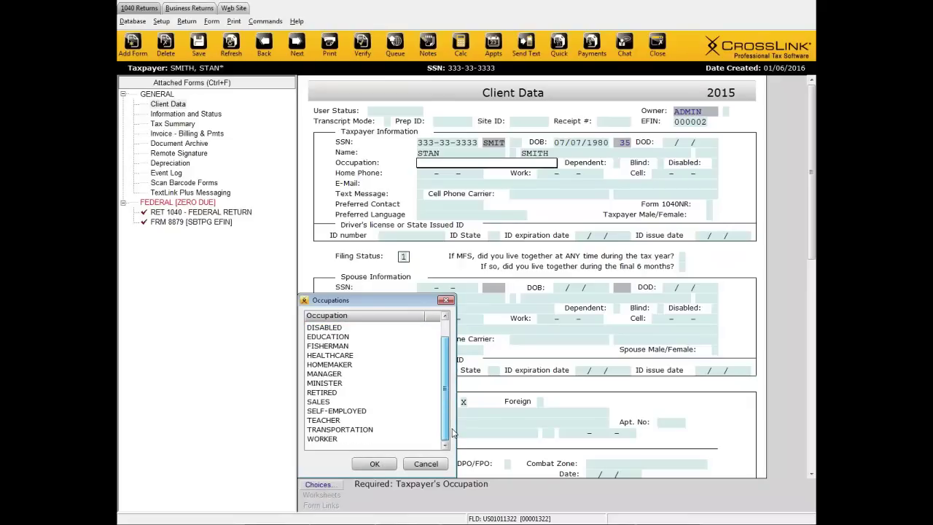
{"action": "scroll", "coordinate": [453, 431], "scroll_direction": "up", "scroll_amount": 1}
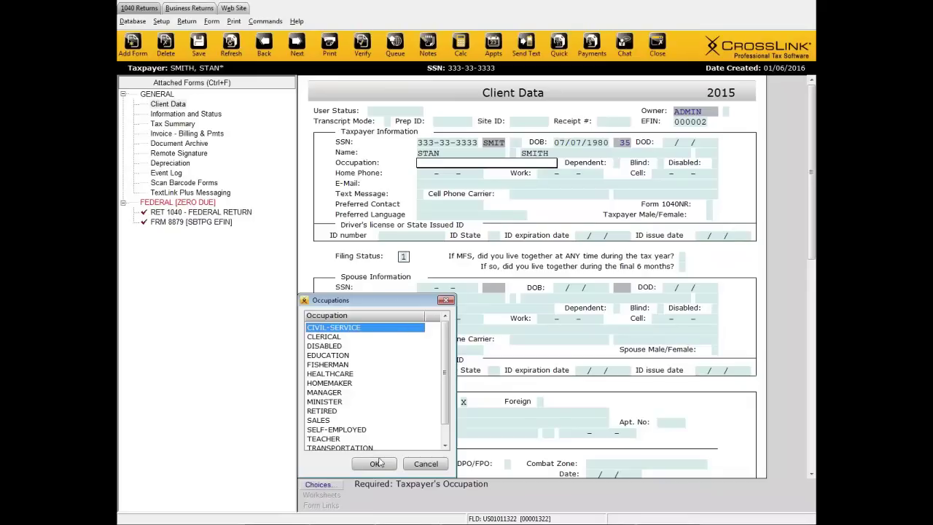
{"action": "left_click", "coordinate": [419, 466]}
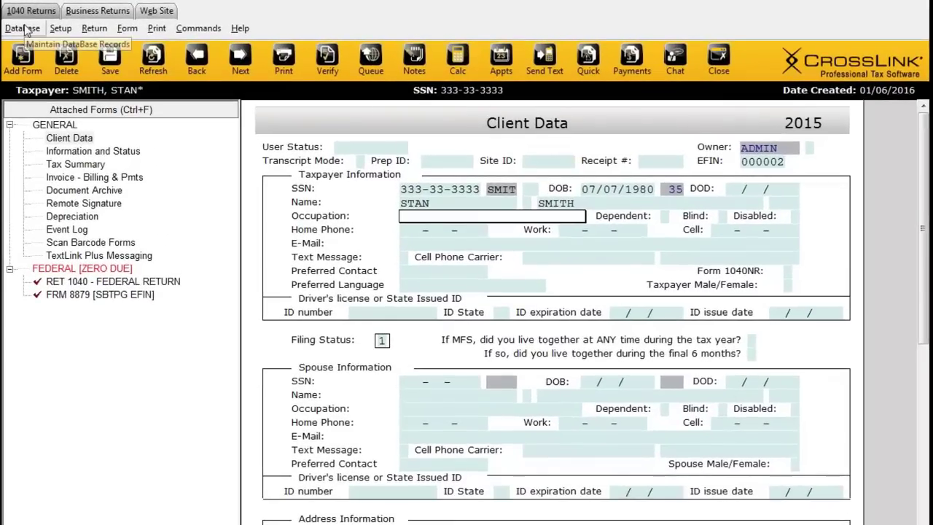
Step: Review the stored TEACHER and FISHERMAN occupation records, then bring up the taxpayer's Occupation choices
{"action": "left_click", "coordinate": [31, 33]}
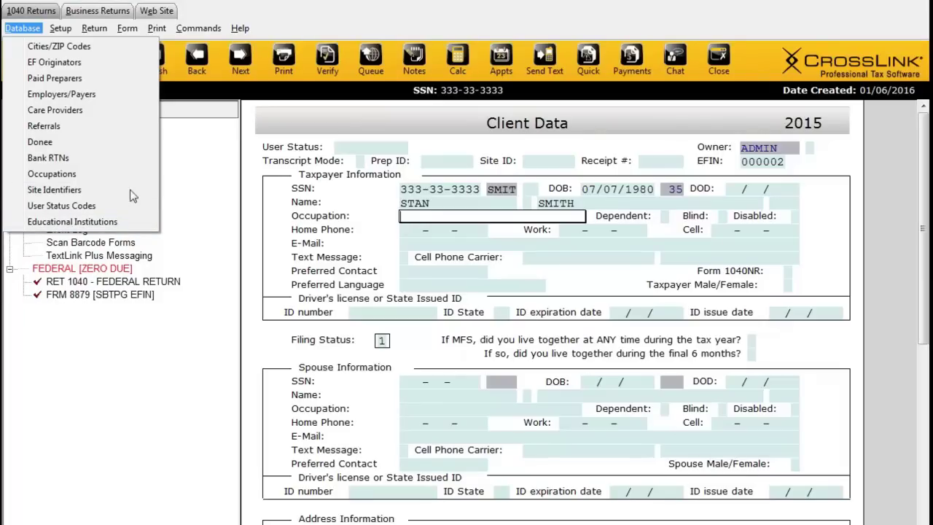
{"action": "left_click", "coordinate": [76, 177]}
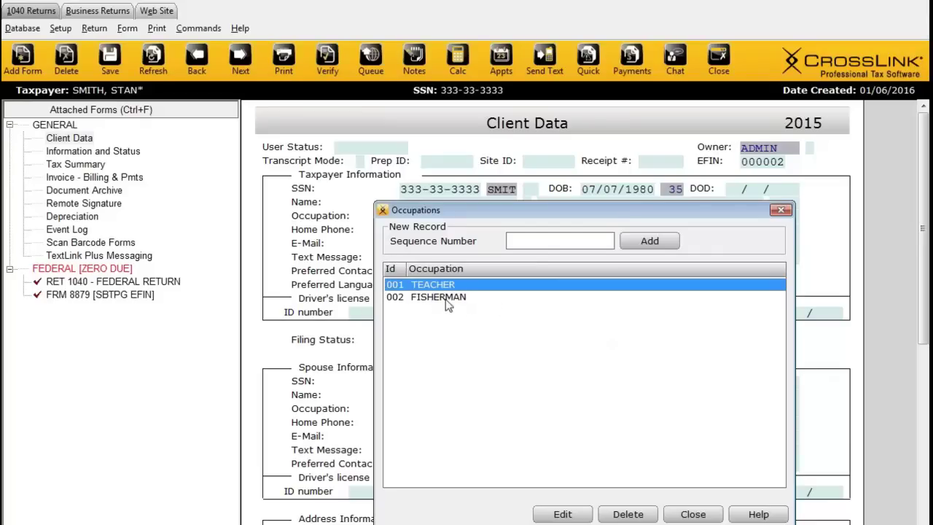
{"action": "left_click", "coordinate": [779, 211]}
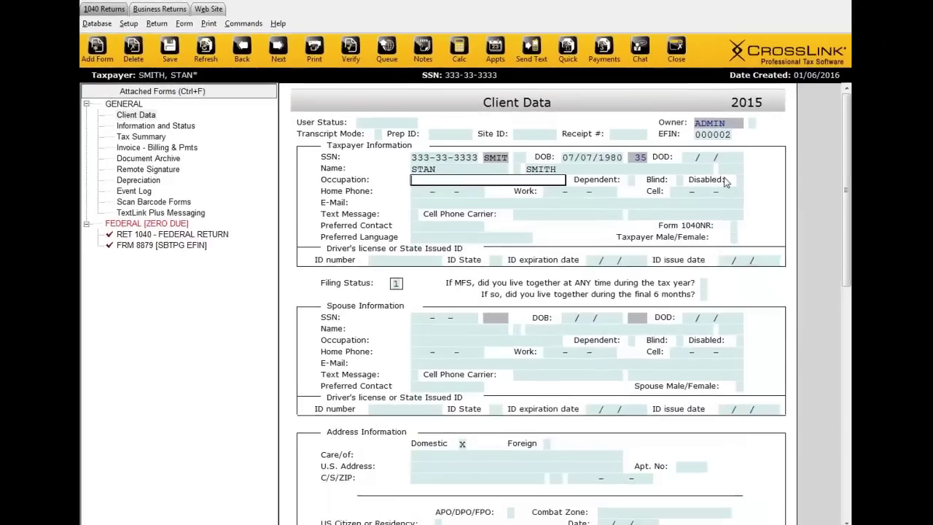
{"action": "left_click", "coordinate": [320, 484]}
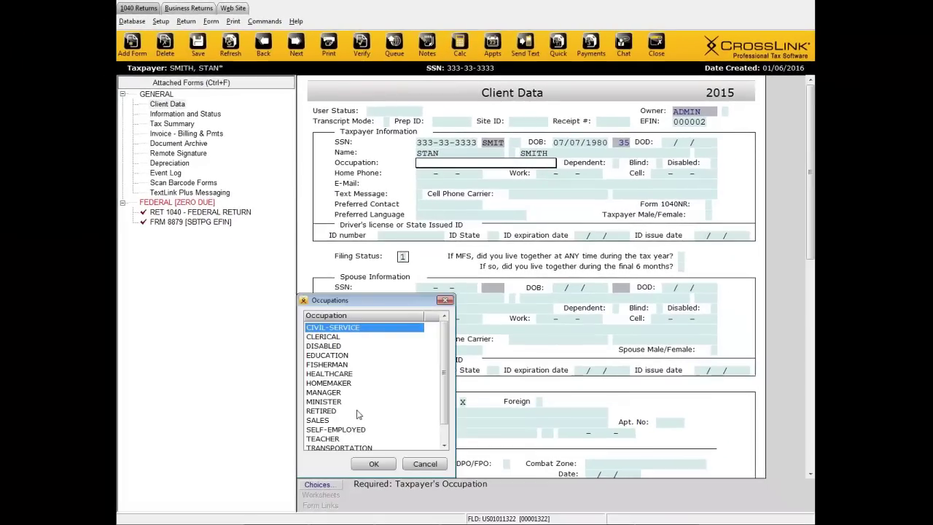
Step: Set the taxpayer's occupation to TEACHER
{"action": "scroll", "coordinate": [441, 370], "scroll_direction": "down", "scroll_amount": 1}
{"action": "left_click", "coordinate": [326, 421]}
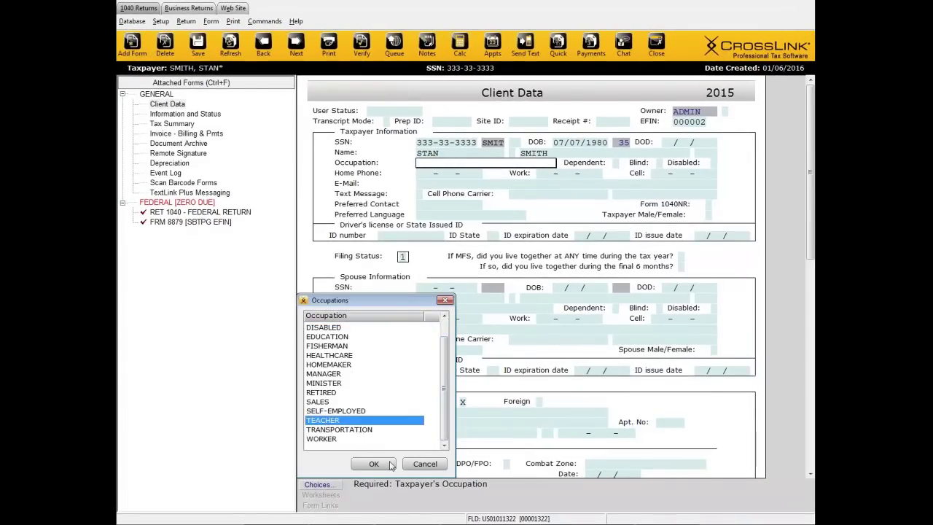
{"action": "key", "text": "Escape"}
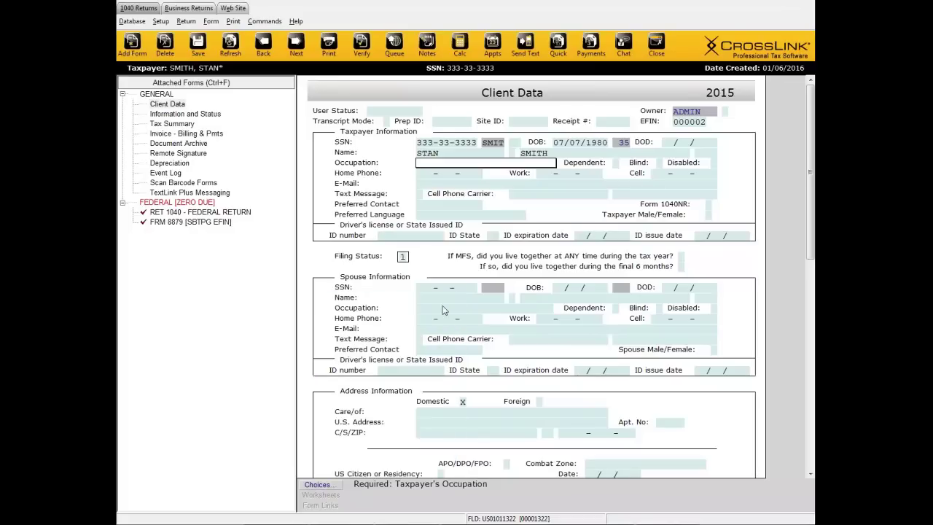
{"action": "type", "text": "TE"}
{"action": "key", "text": "Tab"}
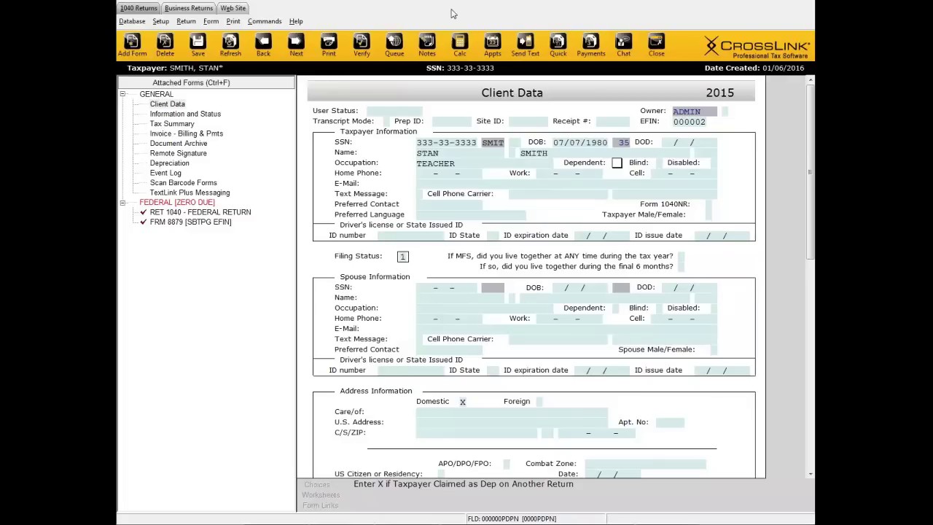
Step: Reopen the stored Occupations database records and close them again
{"action": "left_click", "coordinate": [133, 21]}
{"action": "left_click", "coordinate": [154, 130]}
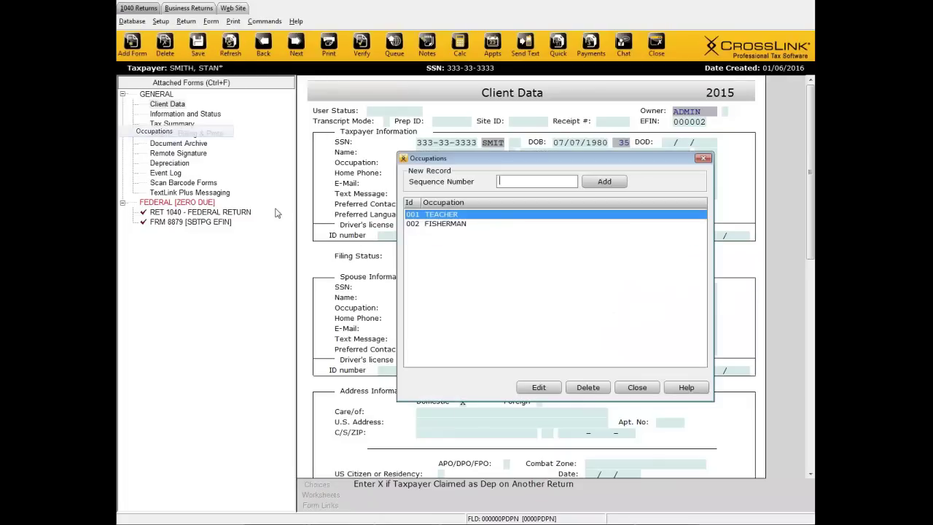
{"action": "left_click", "coordinate": [704, 158]}
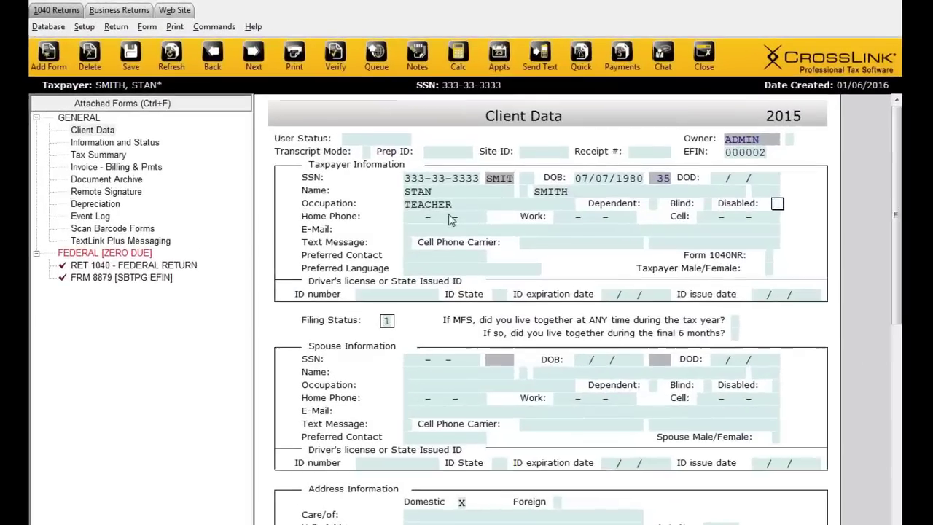
Step: Enter the taxpayer's home and cell phone numbers and mark Text Message with X
{"action": "left_click", "coordinate": [451, 180]}
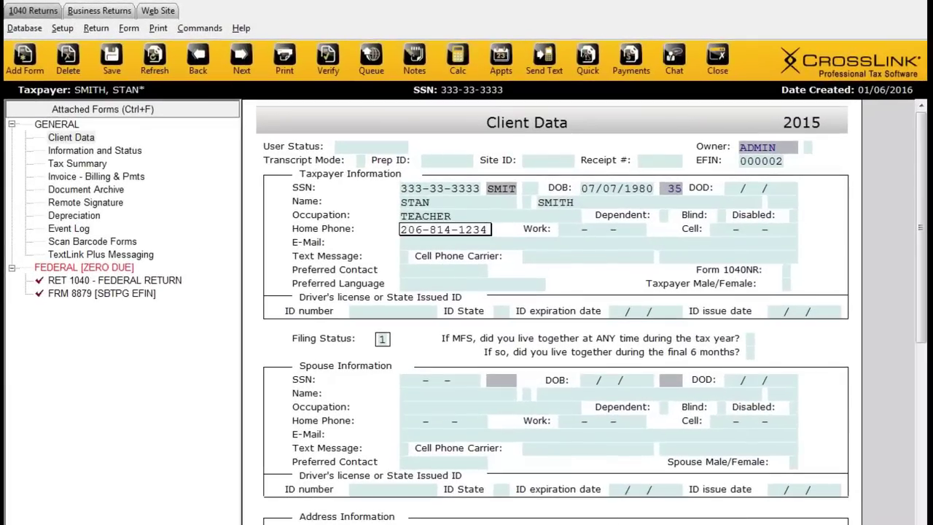
{"action": "left_click", "coordinate": [601, 229]}
{"action": "left_click", "coordinate": [755, 229]}
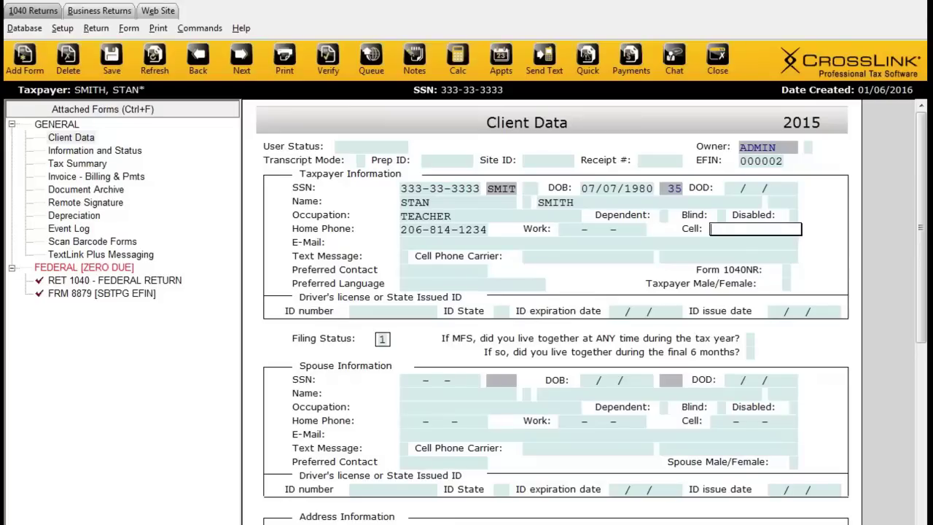
{"action": "key", "text": "Tab"}
{"action": "key", "text": "Tab"}
{"action": "key", "text": "x"}
Step: Fill in the taxpayer's e-mail address and return to the Cell field
{"action": "left_click", "coordinate": [442, 242]}
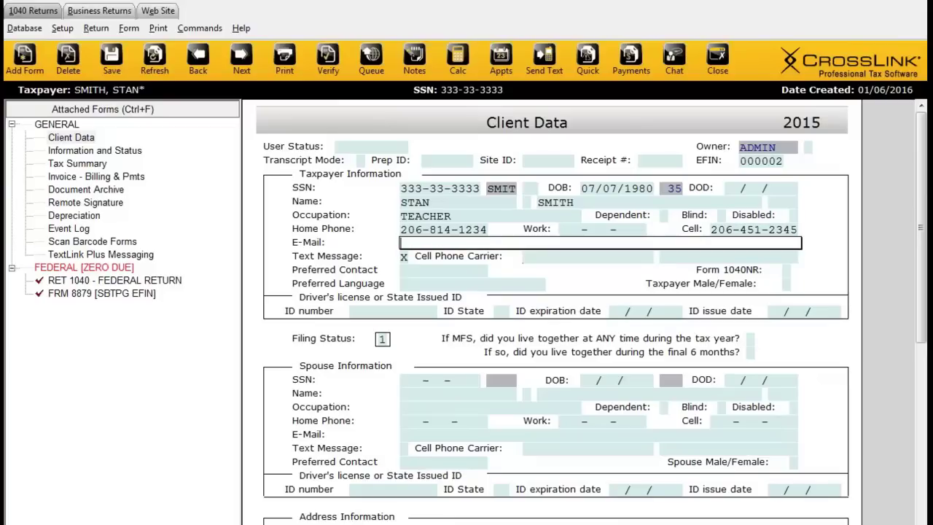
{"action": "type", "text": "s@email.com"}
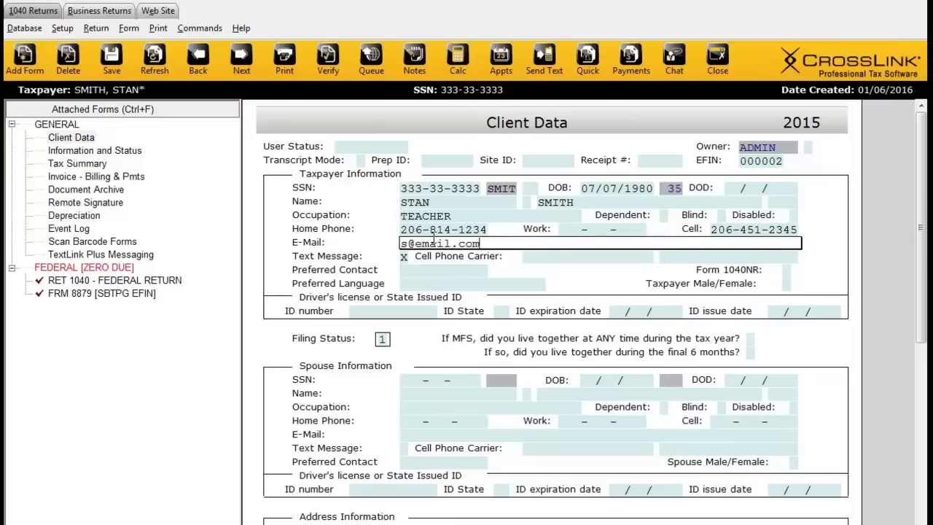
{"action": "key", "text": "Tab"}
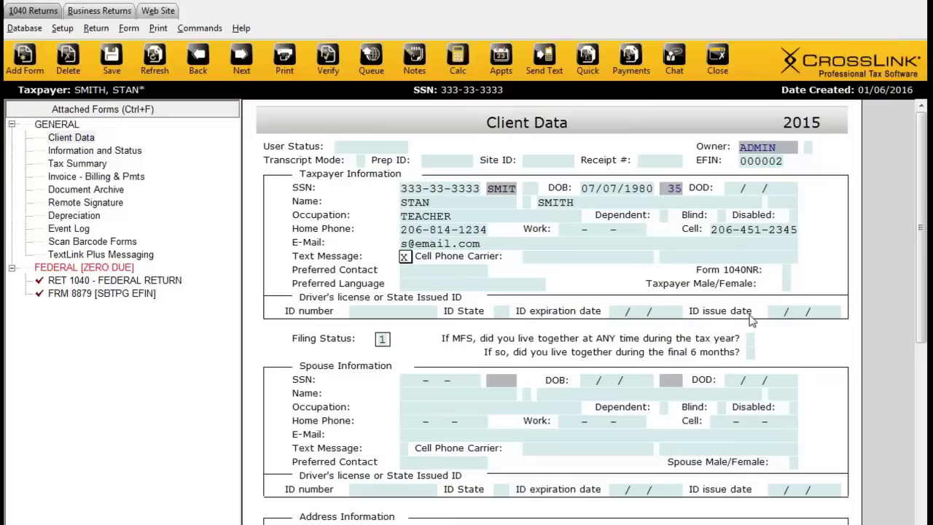
{"action": "left_click", "coordinate": [740, 230]}
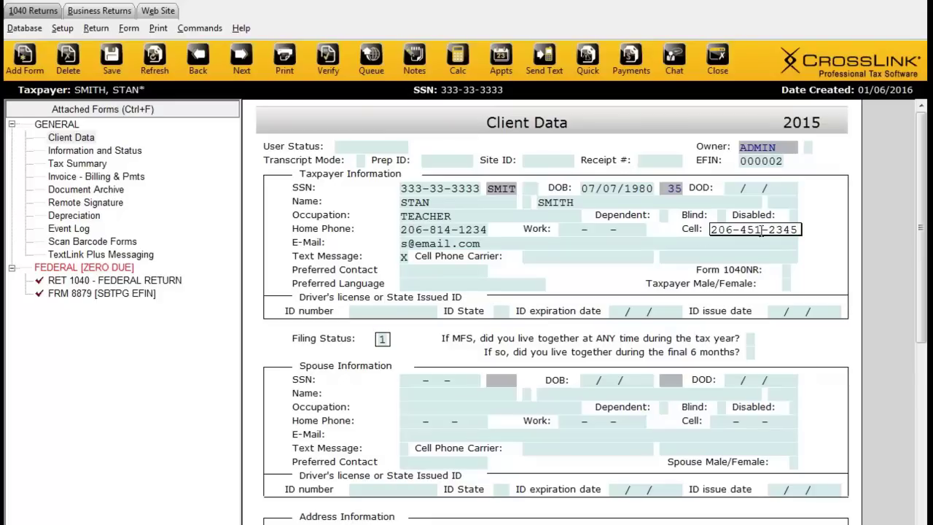
Step: Mark the Text Message checkbox X, then move to the Cell Phone Carrier field
{"action": "left_click", "coordinate": [405, 259]}
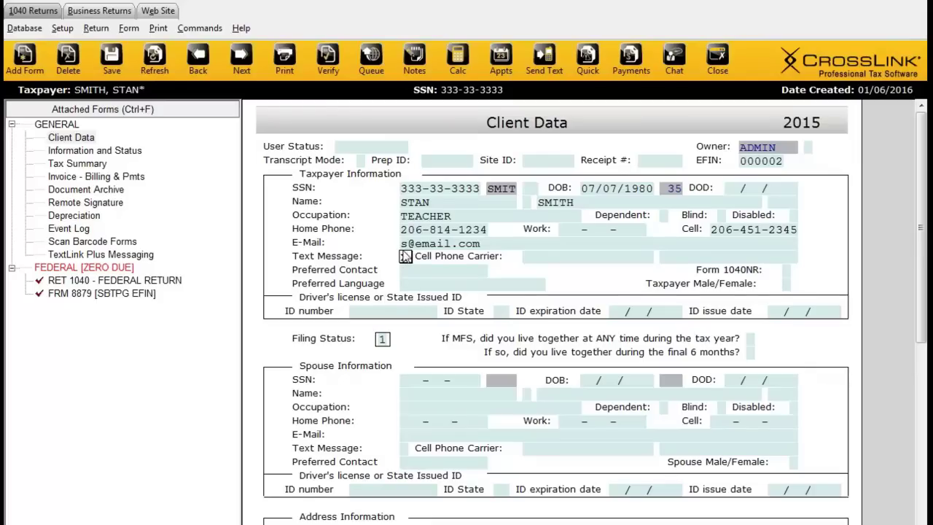
{"action": "left_click", "coordinate": [405, 257]}
{"action": "left_click", "coordinate": [532, 258]}
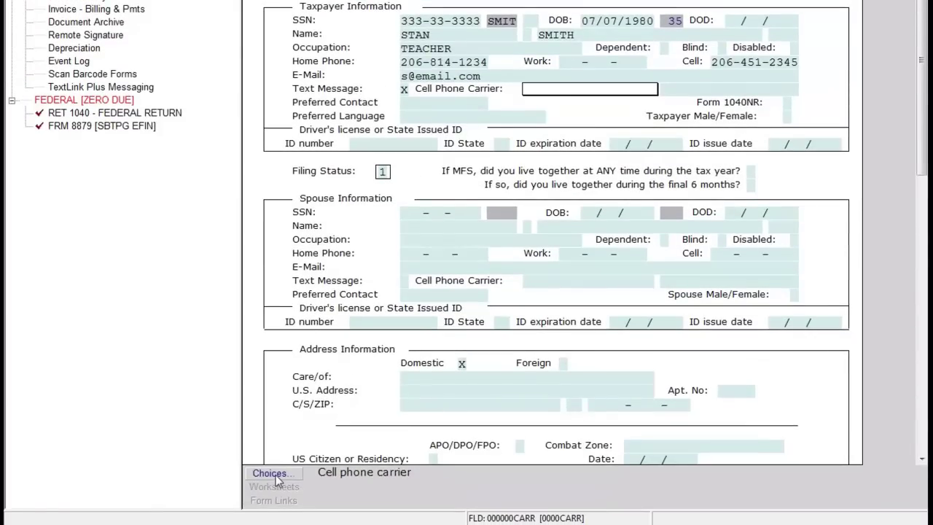
{"action": "left_click", "coordinate": [270, 473]}
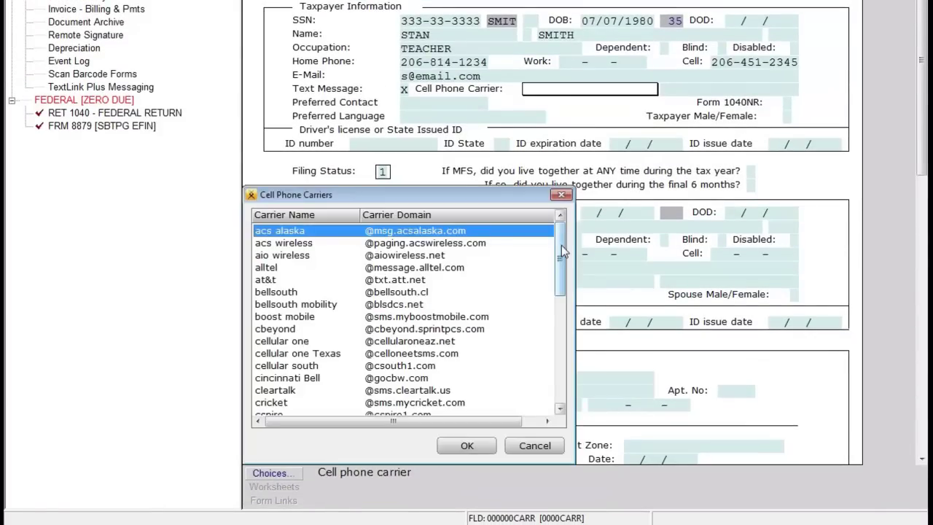
{"action": "left_click_drag", "start_coordinate": [563, 252], "coordinate": [577, 391]}
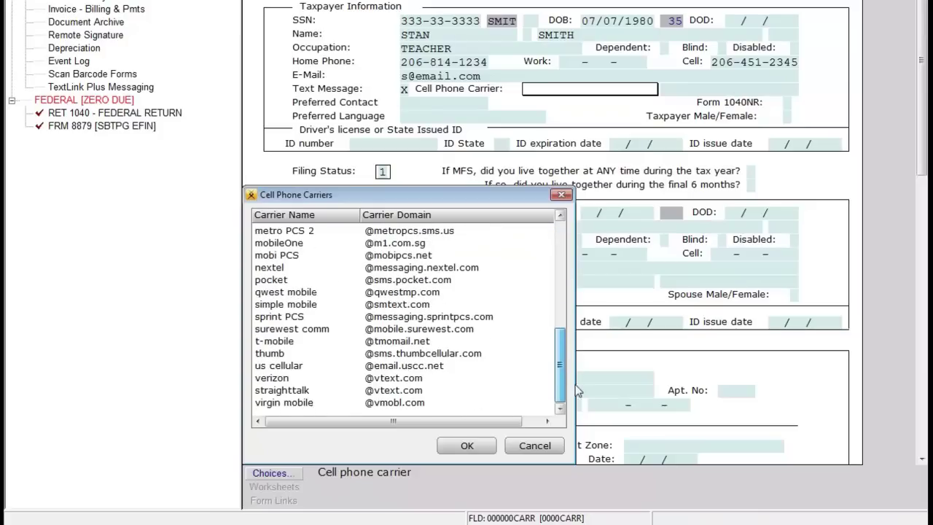
{"action": "left_click", "coordinate": [287, 342]}
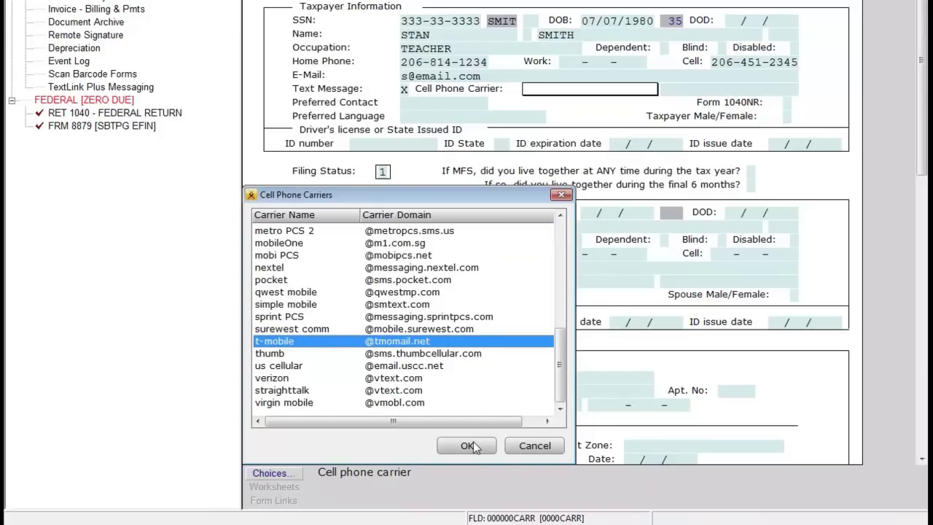
{"action": "left_click", "coordinate": [476, 446]}
{"action": "left_click", "coordinate": [754, 62]}
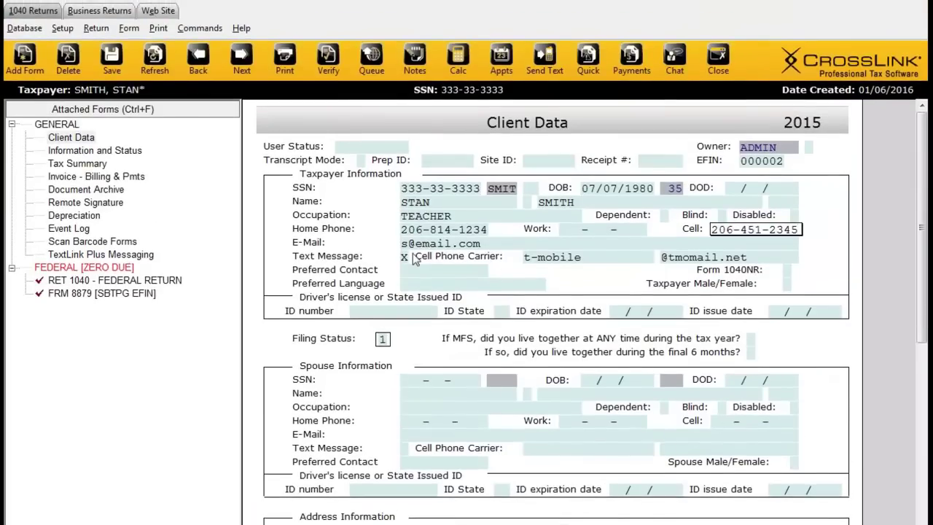
{"action": "left_click", "coordinate": [580, 259]}
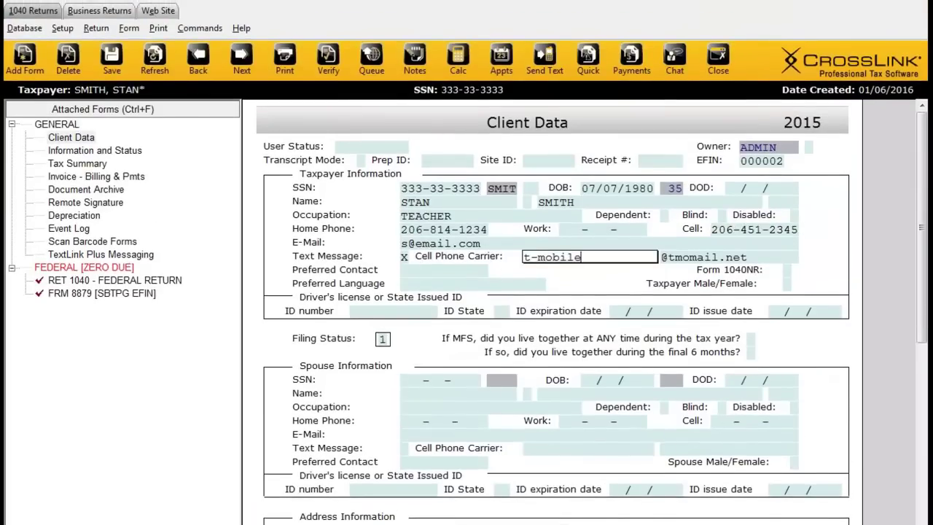
{"action": "left_click", "coordinate": [405, 257]}
{"action": "left_click", "coordinate": [553, 73]}
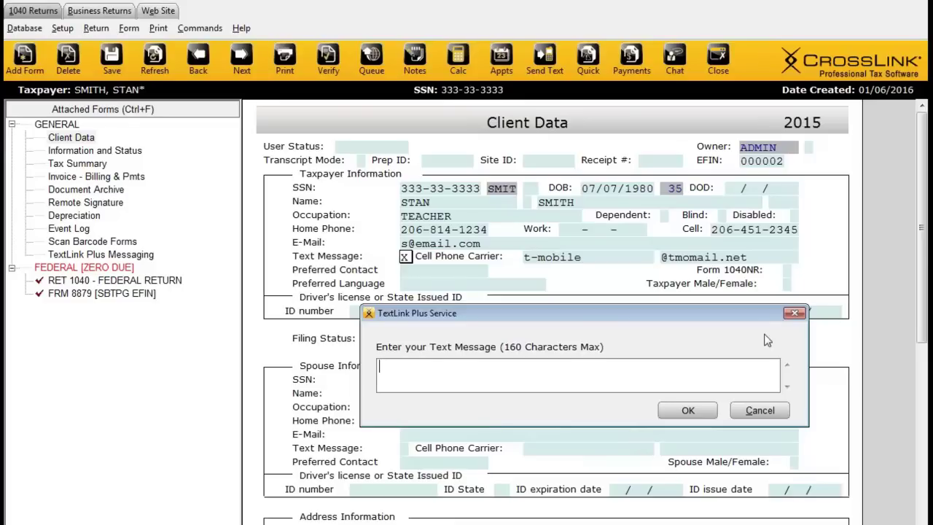
{"action": "left_click", "coordinate": [793, 314]}
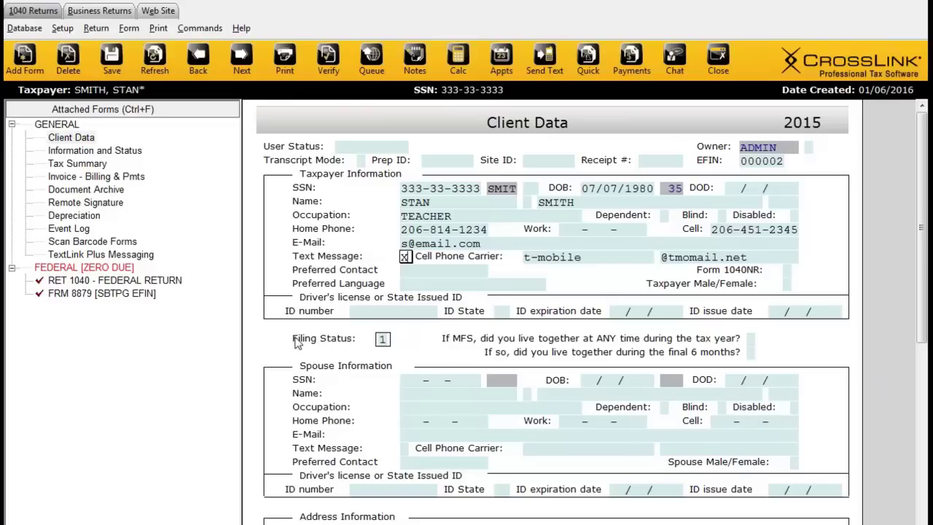
{"action": "left_click", "coordinate": [357, 312]}
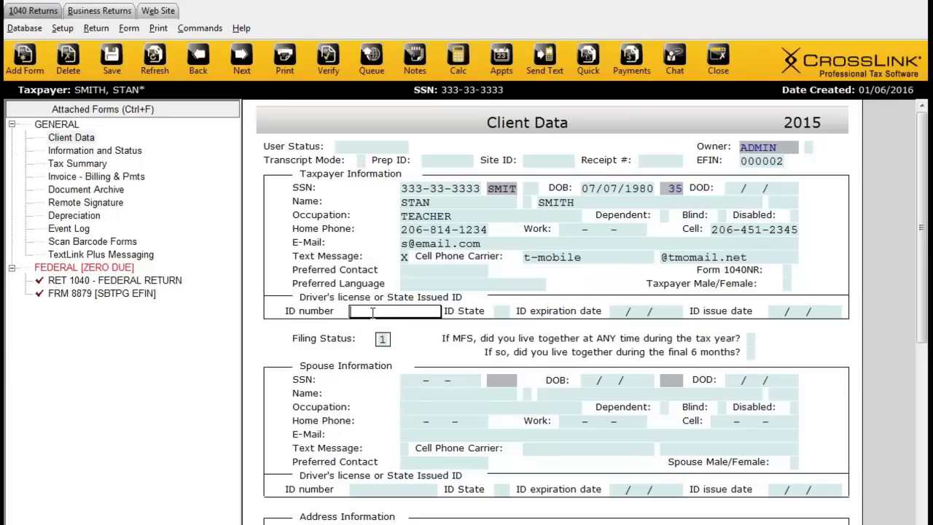
Step: Enter the driver's license number, state WA, expiration 07/07/2016 and issue date 07/07/2014
{"action": "key", "text": "Tab"}
{"action": "type", "text": "WA"}
{"action": "key", "text": "Tab"}
{"action": "type", "text": "07/07/20"}
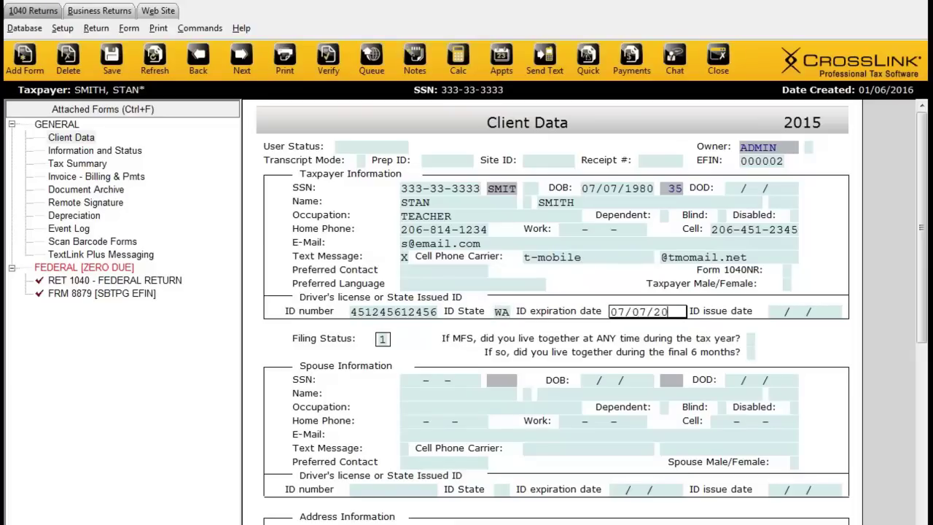
{"action": "type", "text": "16"}
{"action": "key", "text": "Tab"}
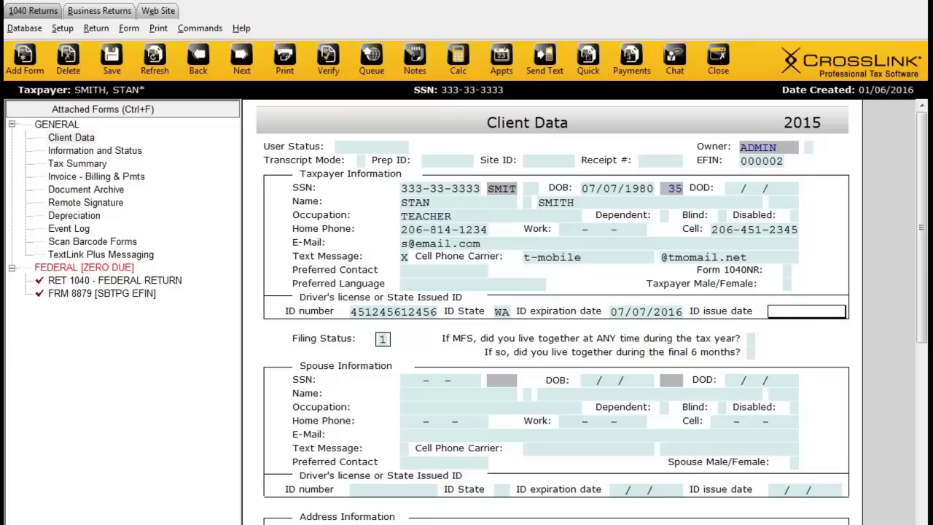
{"action": "type", "text": "07/07/2014"}
{"action": "key", "text": "Tab"}
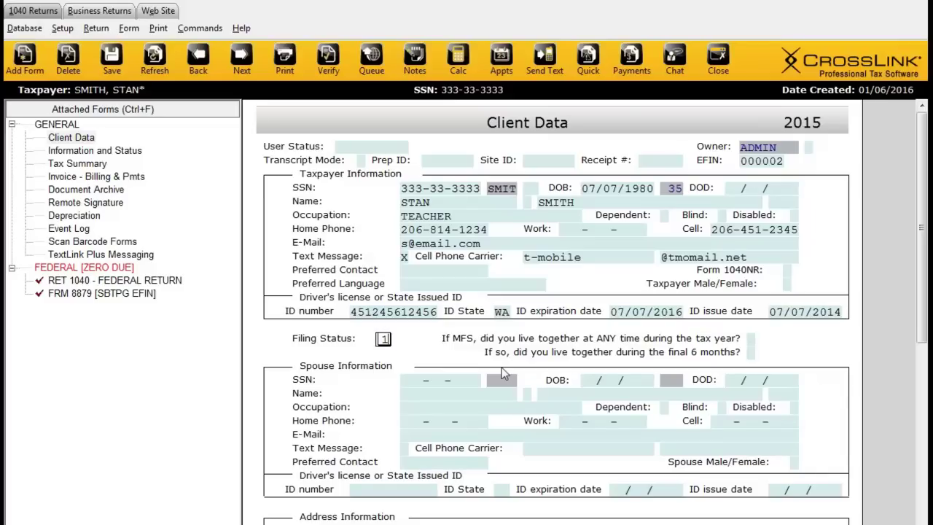
{"action": "left_click", "coordinate": [393, 312]}
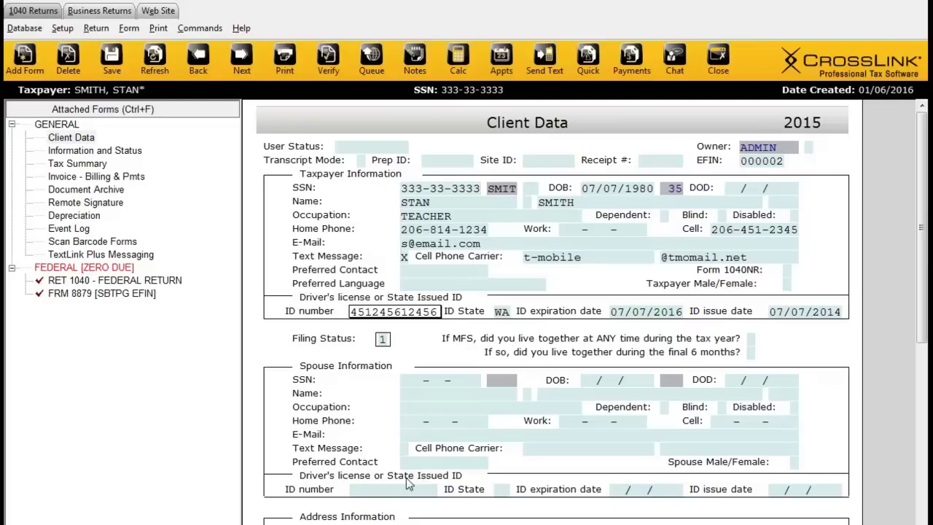
{"action": "scroll", "coordinate": [406, 477], "scroll_direction": "down", "scroll_amount": 2}
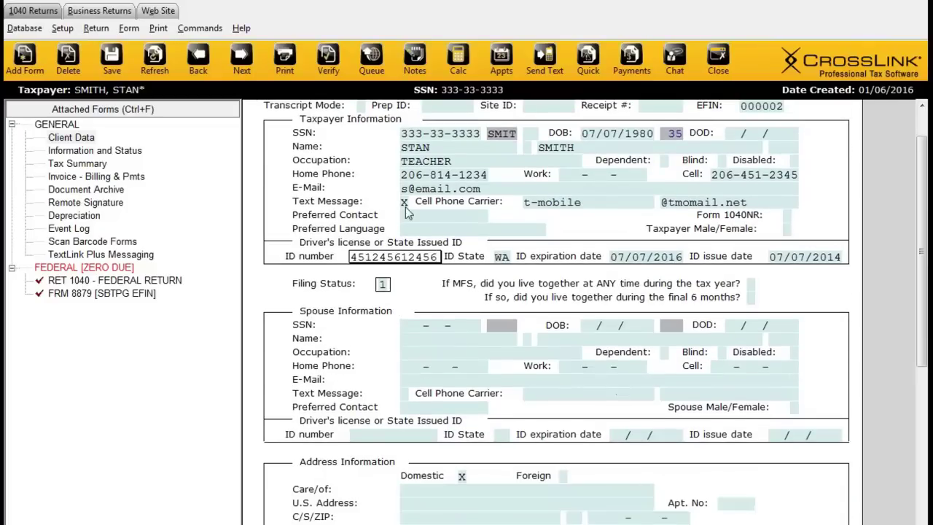
Step: Change the filing status to 4, Head of Household
{"action": "left_click", "coordinate": [383, 284]}
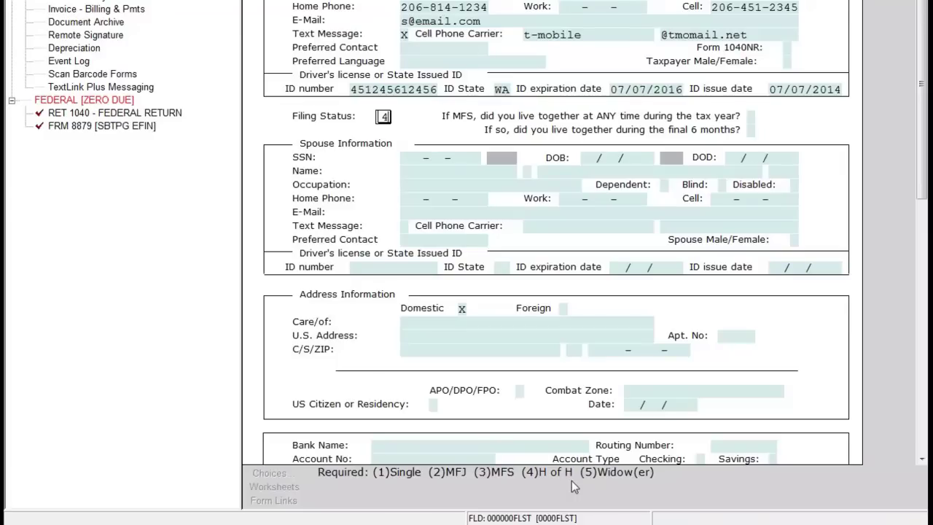
{"action": "key", "text": "Return"}
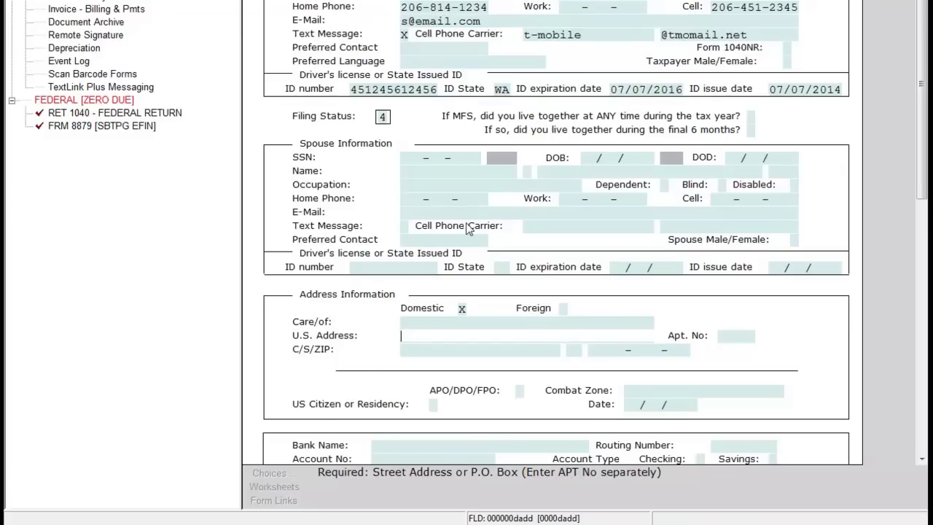
Step: Enter the taxpayer's street address, apartment number and ZIP so city and state fill in
{"action": "scroll", "coordinate": [470, 220], "scroll_direction": "down", "scroll_amount": 5}
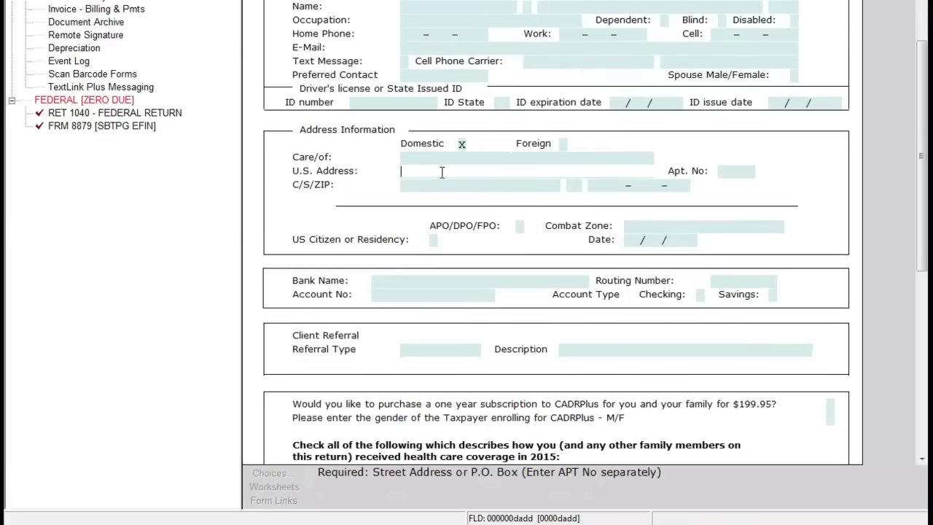
{"action": "type", "text": "123 FAKE ST"}
{"action": "key", "text": "Tab"}
{"action": "type", "text": "203"}
{"action": "key", "text": "Tab"}
{"action": "type", "text": "981"}
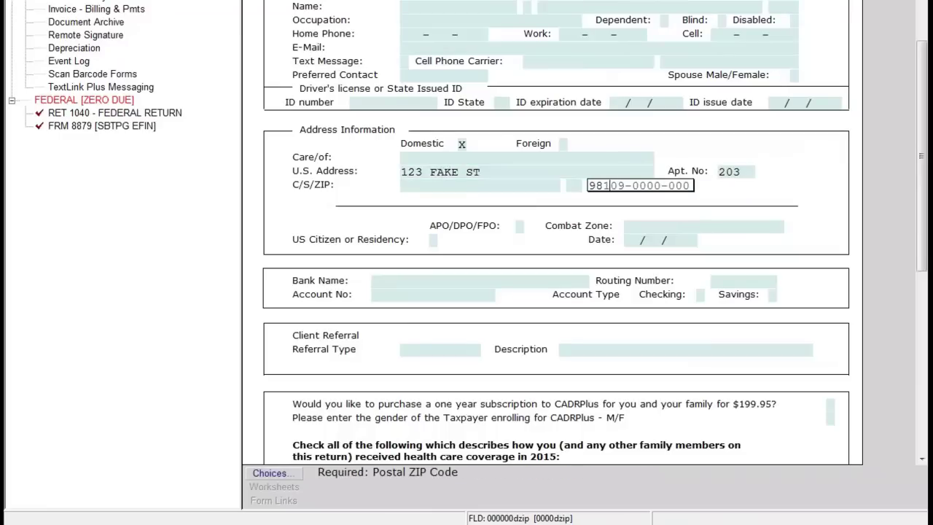
{"action": "type", "text": "09-0000-000"}
{"action": "key", "text": "Tab"}
{"action": "scroll", "coordinate": [480, 190], "scroll_direction": "down", "scroll_amount": 2}
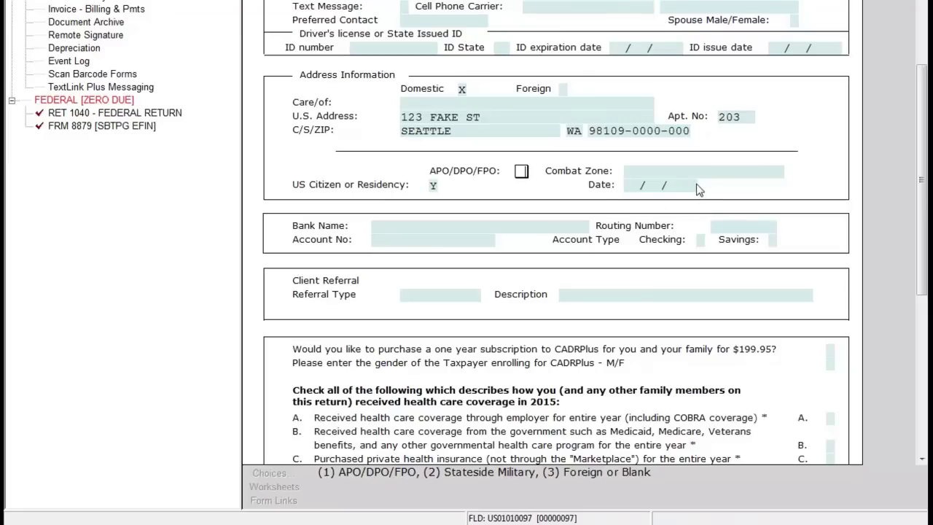
{"action": "left_click", "coordinate": [626, 170]}
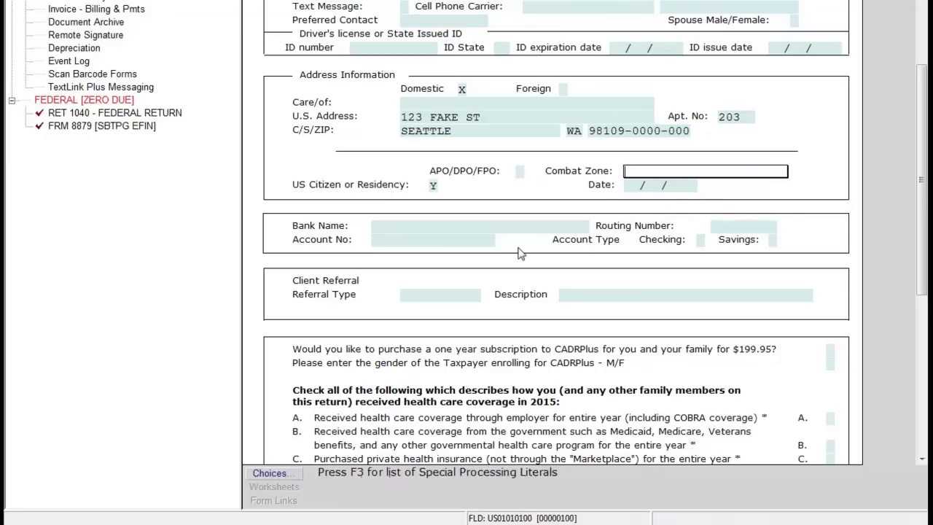
{"action": "left_click", "coordinate": [271, 474]}
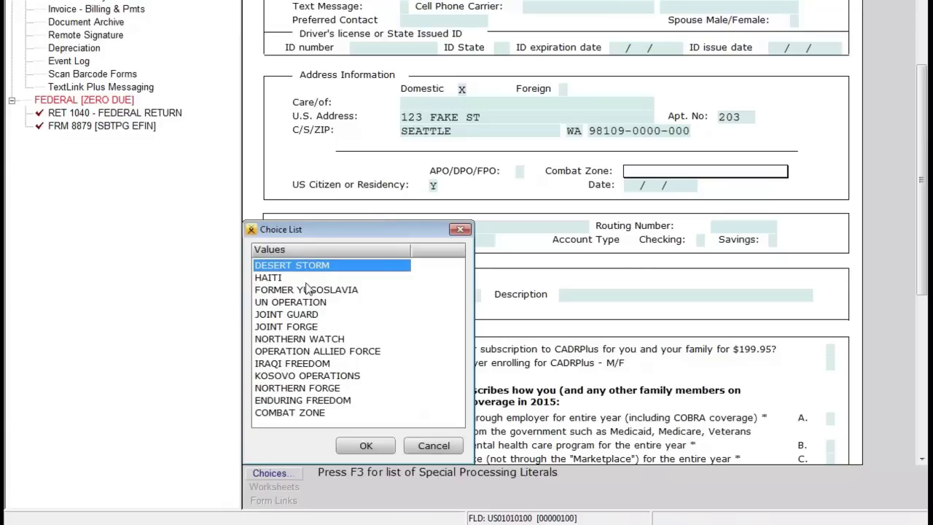
{"action": "left_click", "coordinate": [444, 447]}
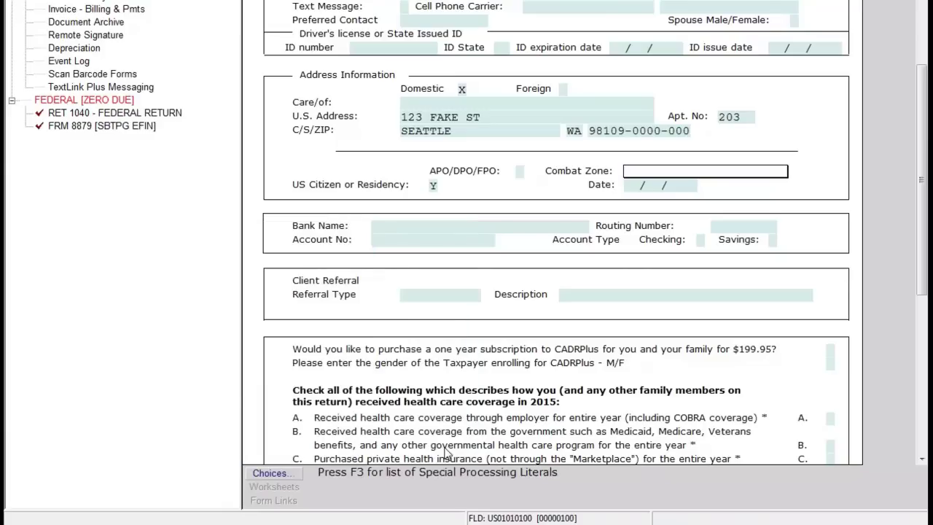
{"action": "scroll", "coordinate": [443, 315], "scroll_direction": "down", "scroll_amount": 4}
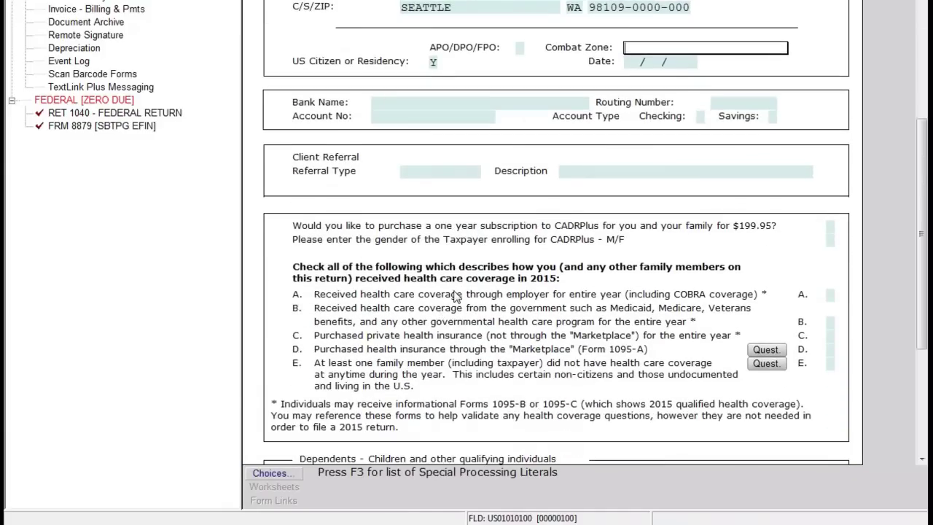
{"action": "left_click", "coordinate": [408, 103]}
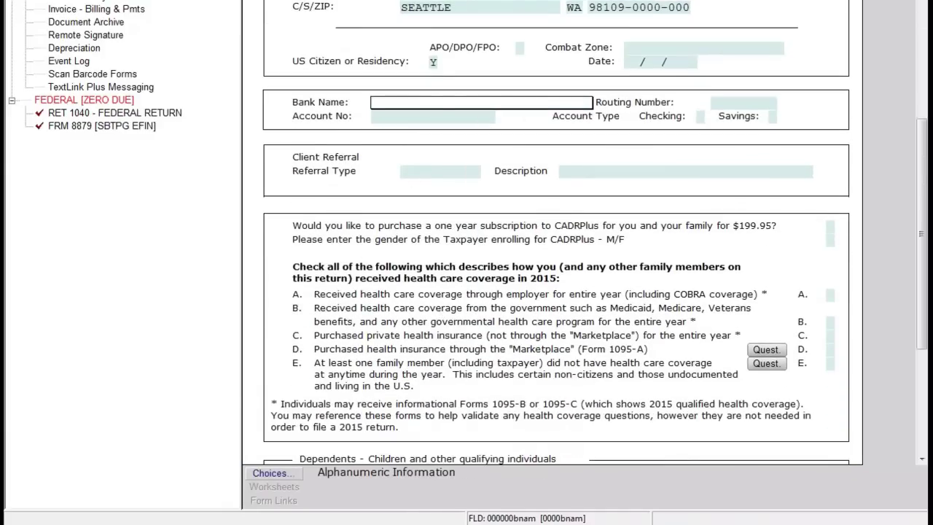
{"action": "left_click", "coordinate": [731, 105]}
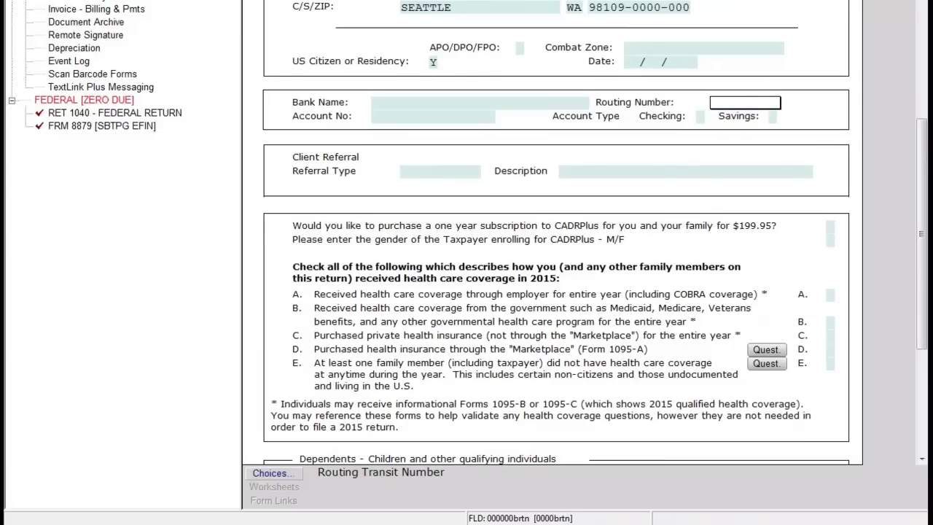
{"action": "left_click", "coordinate": [487, 106]}
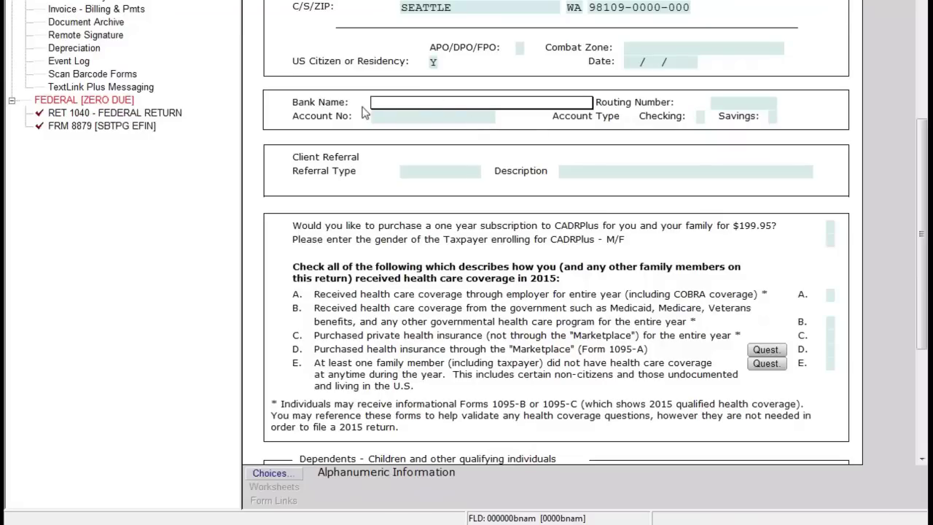
{"action": "left_click", "coordinate": [735, 104]}
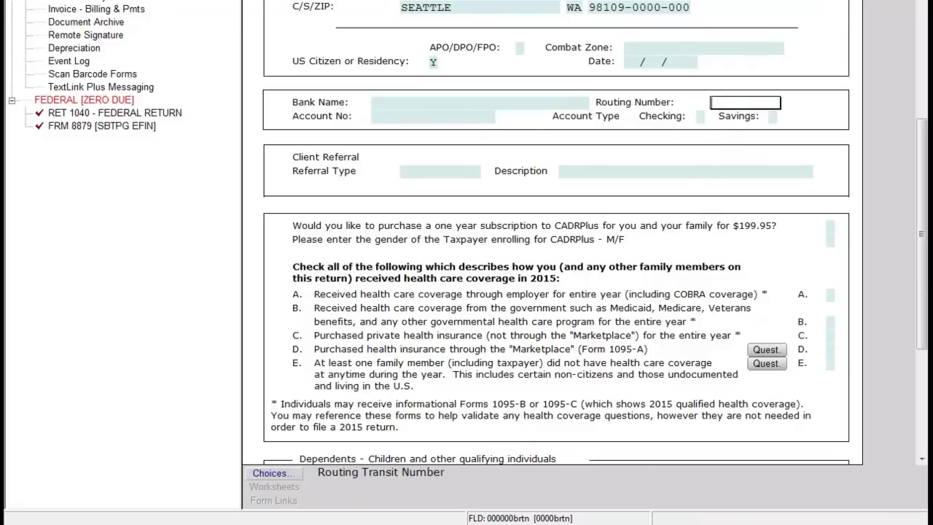
{"action": "left_click", "coordinate": [539, 102]}
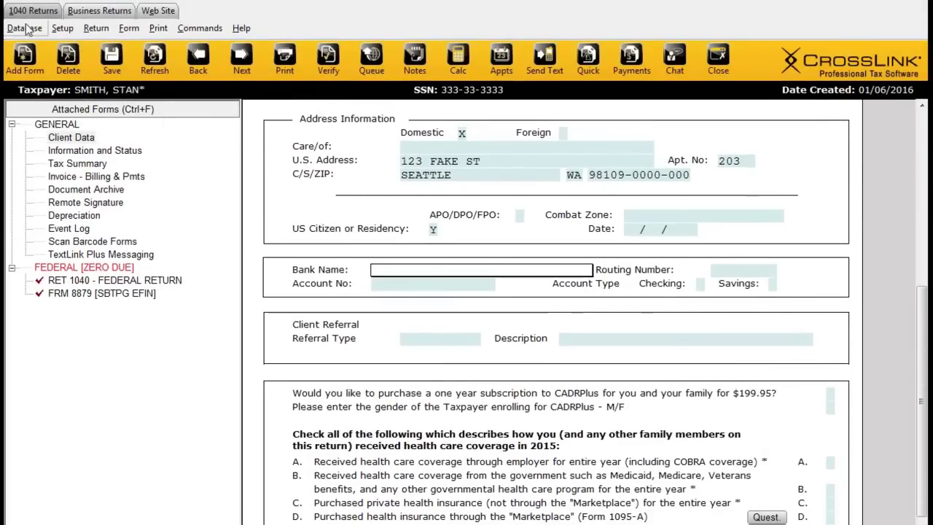
Step: Dismiss the Database menu and go back to the taxpayer's Occupation field
{"action": "left_click", "coordinate": [25, 4]}
{"action": "left_click", "coordinate": [373, 235]}
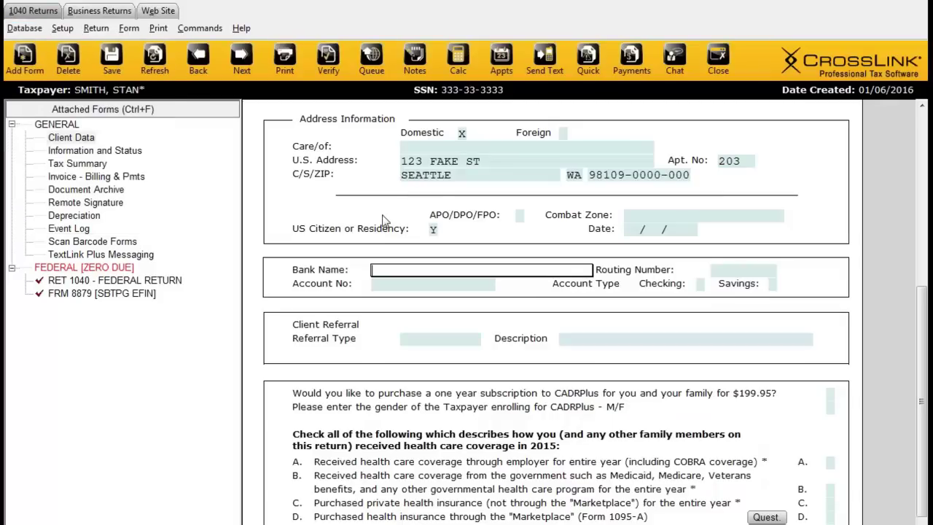
{"action": "scroll", "coordinate": [384, 221], "scroll_direction": "up", "scroll_amount": 5}
{"action": "scroll", "coordinate": [385, 220], "scroll_direction": "up", "scroll_amount": 4}
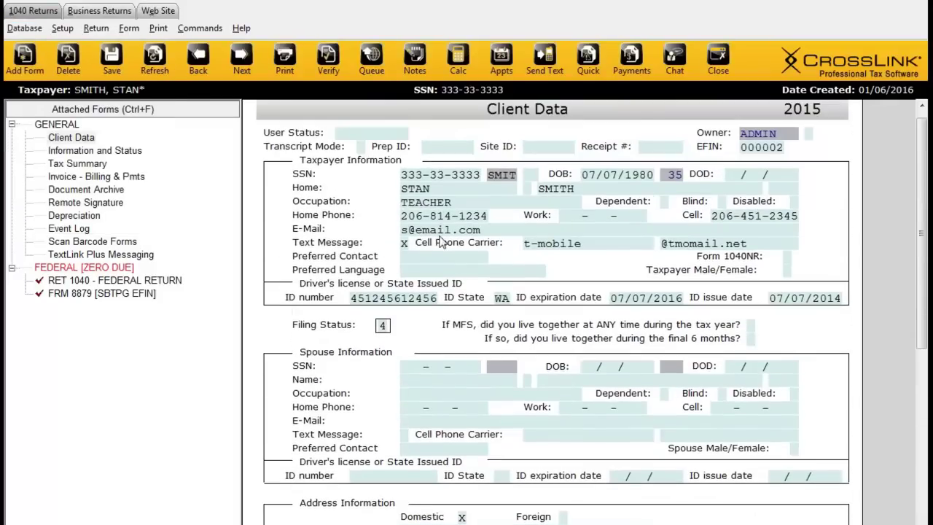
{"action": "left_click", "coordinate": [428, 205]}
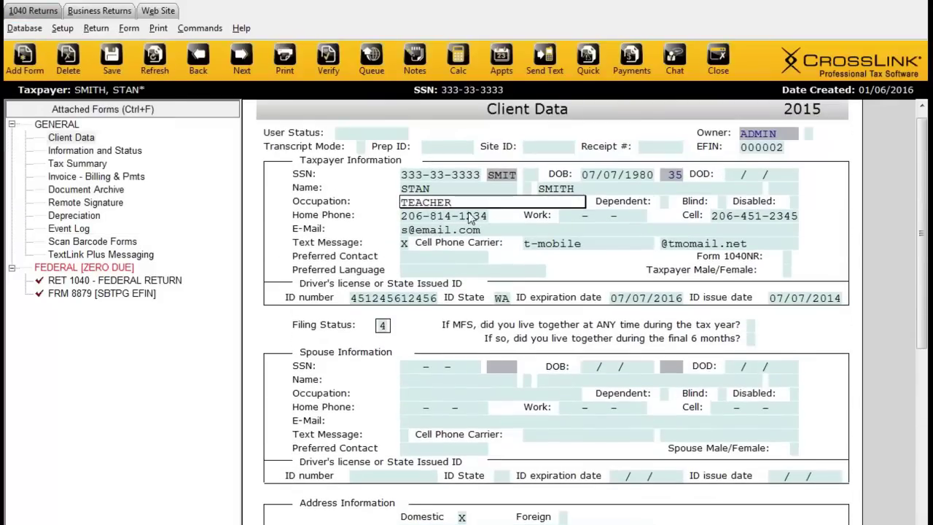
Step: Go to Bank Name and open the Bank RTNs database listing BANK OF AMERICA and WEST BANK
{"action": "left_click", "coordinate": [24, 28]}
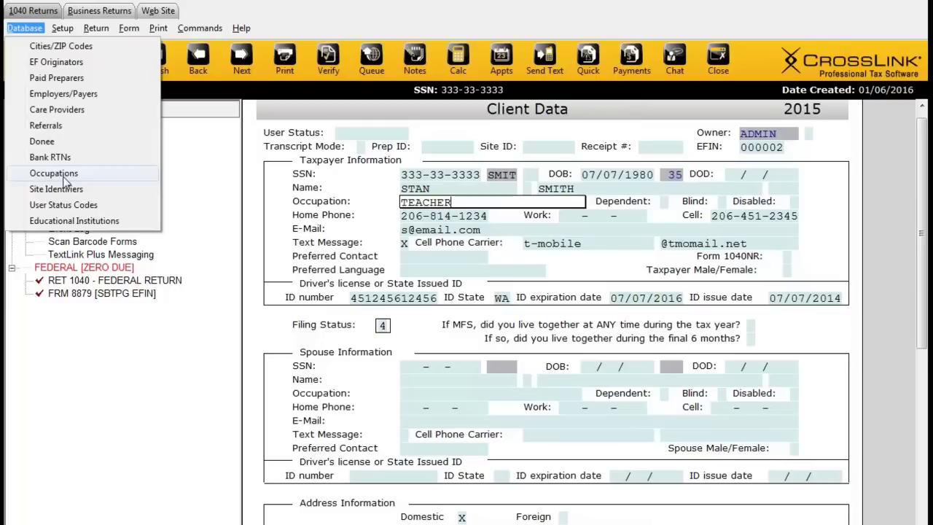
{"action": "left_click", "coordinate": [461, 517]}
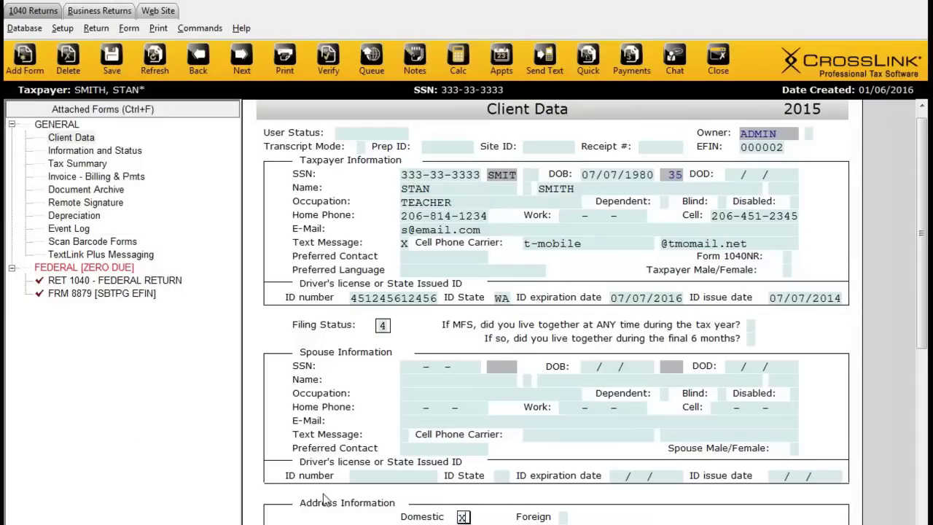
{"action": "scroll", "coordinate": [329, 445], "scroll_direction": "down", "scroll_amount": 5}
{"action": "scroll", "coordinate": [329, 446], "scroll_direction": "down", "scroll_amount": 2}
{"action": "left_click", "coordinate": [452, 299]}
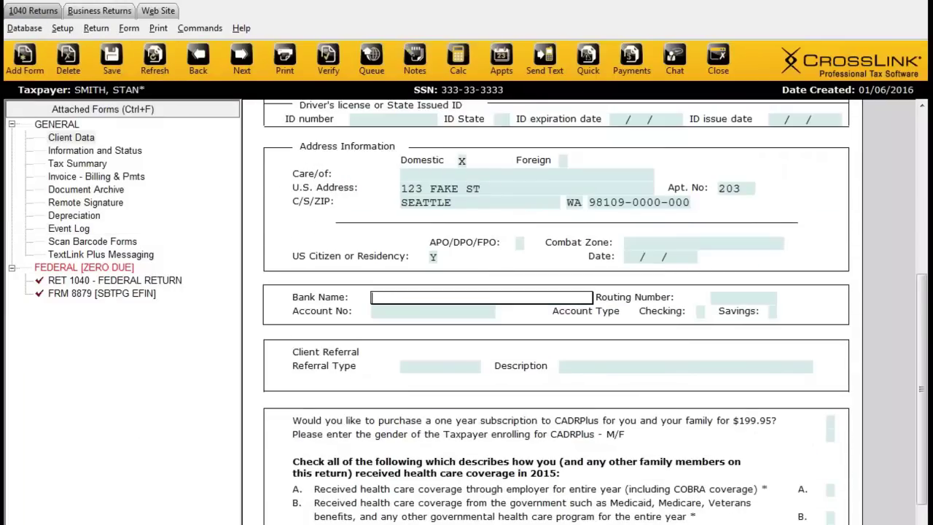
{"action": "left_click", "coordinate": [32, 29]}
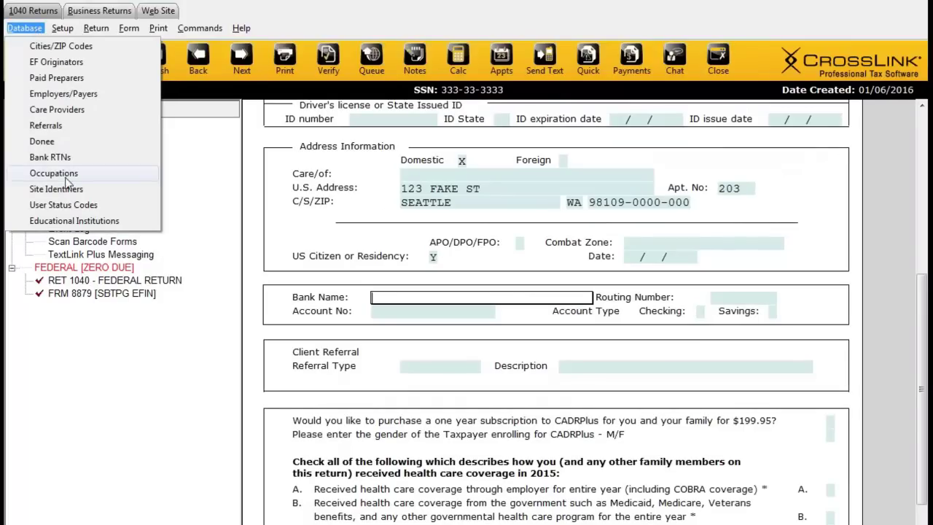
{"action": "left_click", "coordinate": [50, 157]}
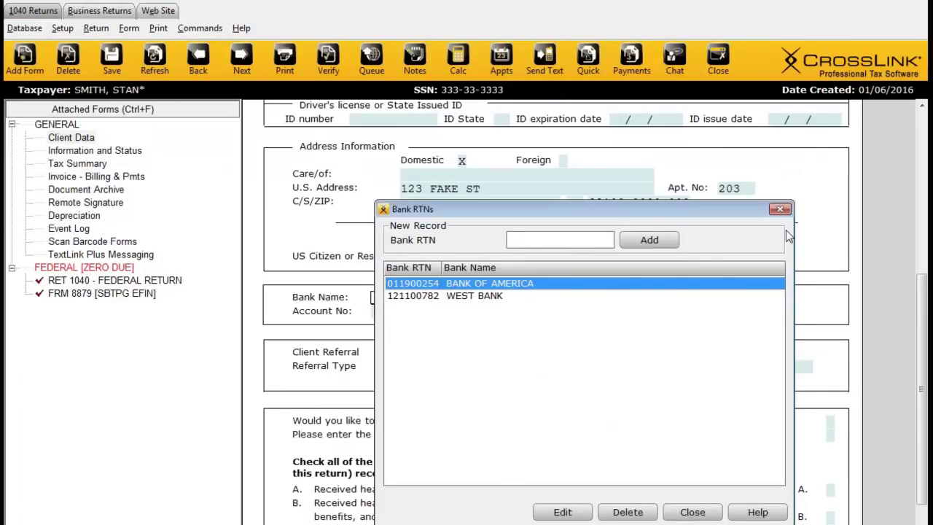
Step: Choose WEST BANK from the bank lookup so routing number 121100782 fills in
{"action": "left_click", "coordinate": [776, 209]}
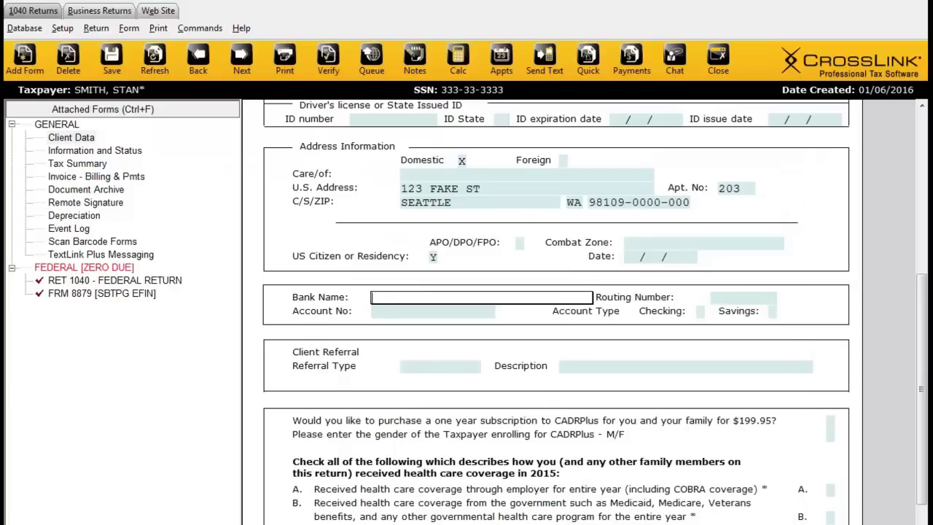
{"action": "key", "text": "F4"}
{"action": "left_click", "coordinate": [332, 446]}
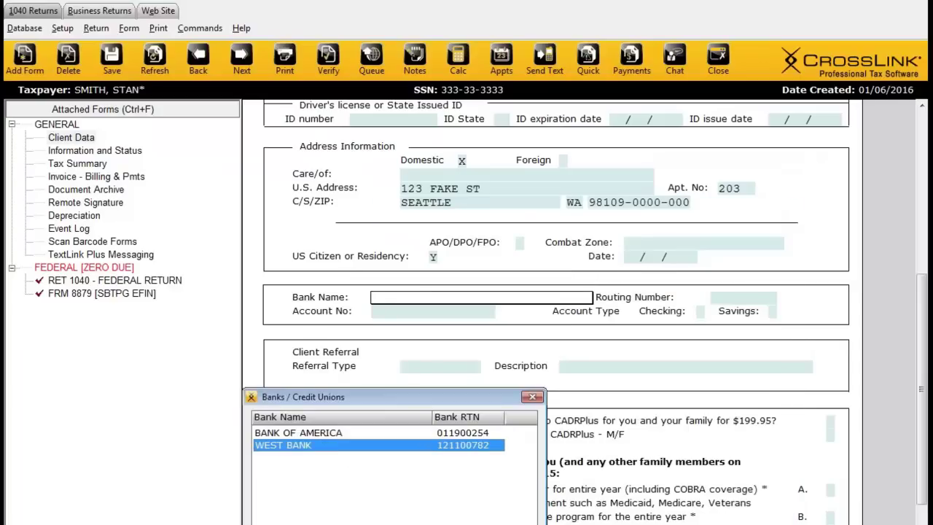
{"action": "key", "text": "Return"}
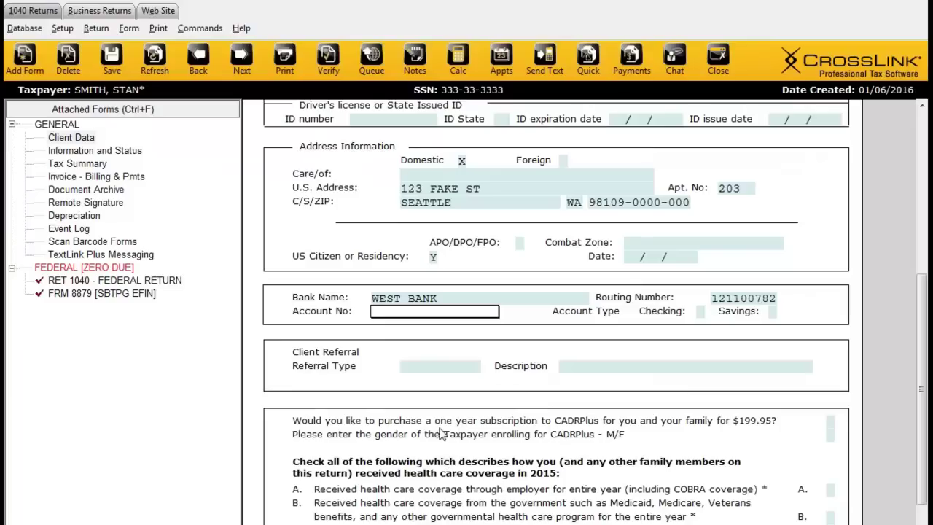
{"action": "left_click", "coordinate": [26, 29]}
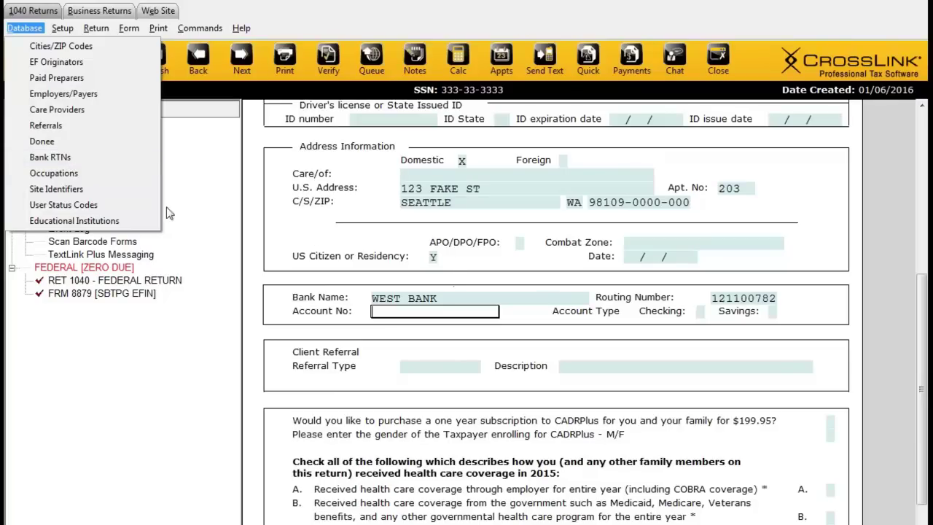
Step: Enter the bank account number, confirm it by re-entry, and mark the account as Checking
{"action": "left_click", "coordinate": [67, 158]}
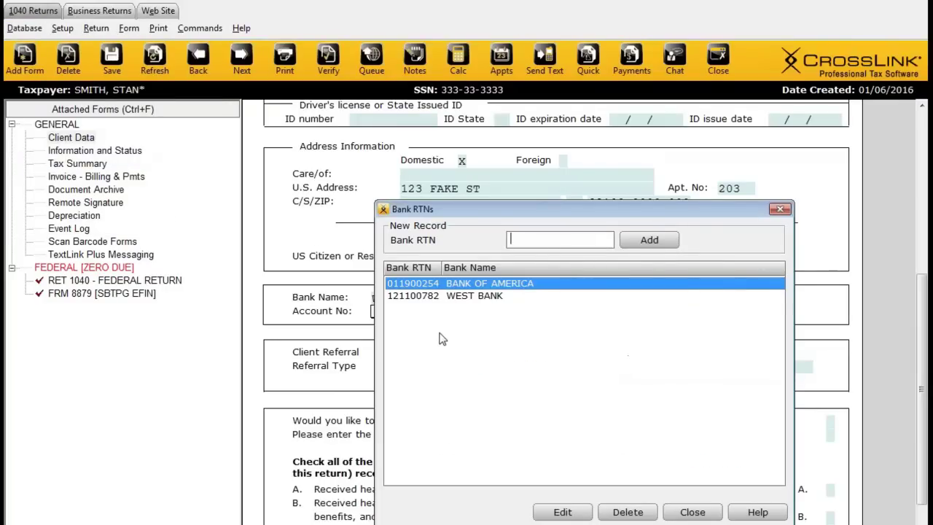
{"action": "left_click", "coordinate": [779, 209]}
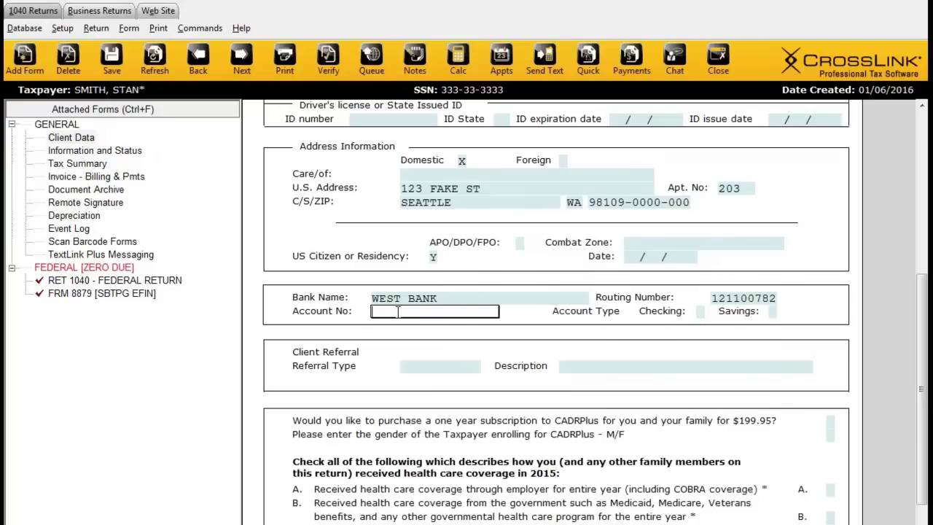
{"action": "type", "text": "123123123"}
{"action": "key", "text": "Tab"}
{"action": "type", "text": "123123123"}
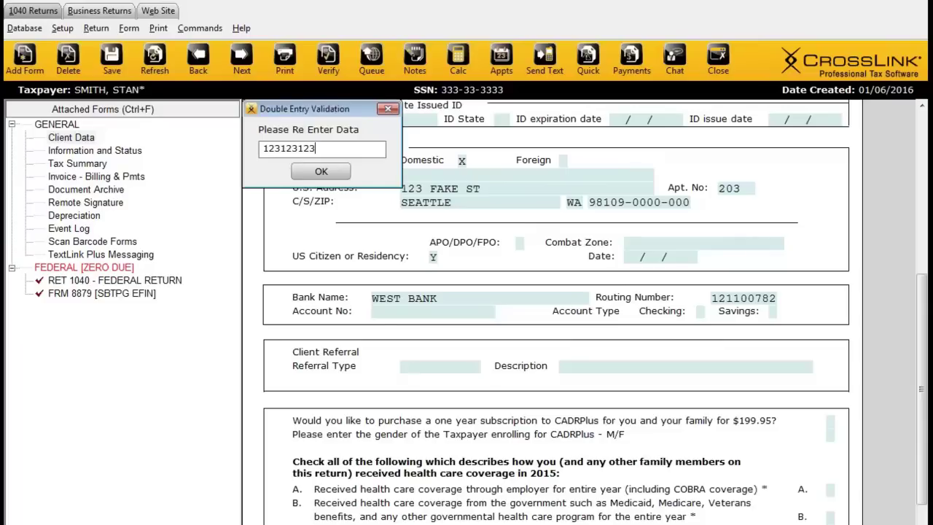
{"action": "key", "text": "Return"}
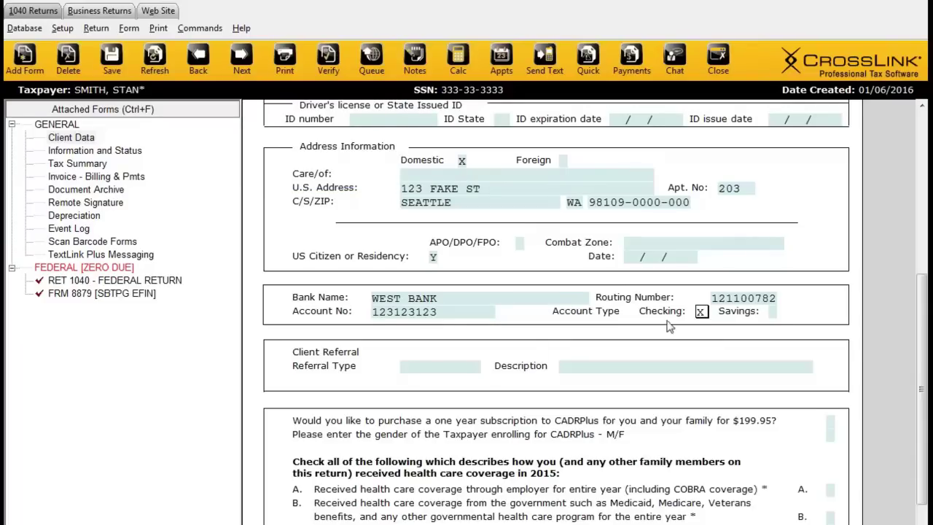
{"action": "key", "text": "Tab"}
{"action": "key", "text": "Tab"}
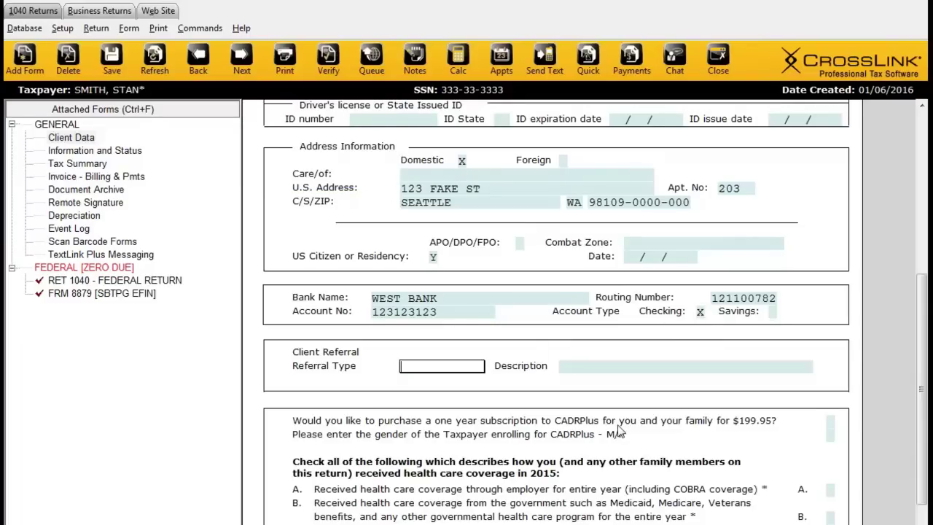
Step: Review the stored Referrals database, then set the client's Referral Type to FLYER
{"action": "scroll", "coordinate": [352, 371], "scroll_direction": "down", "scroll_amount": 3}
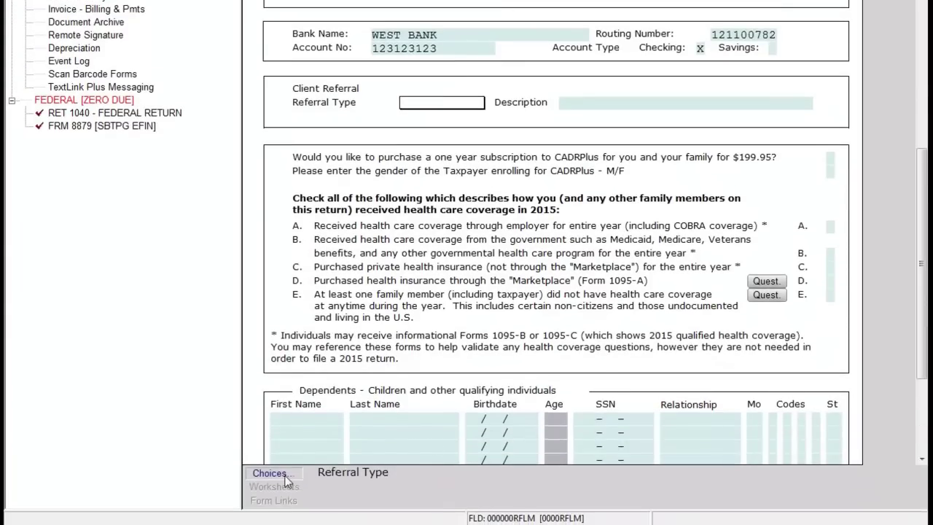
{"action": "left_click", "coordinate": [284, 475]}
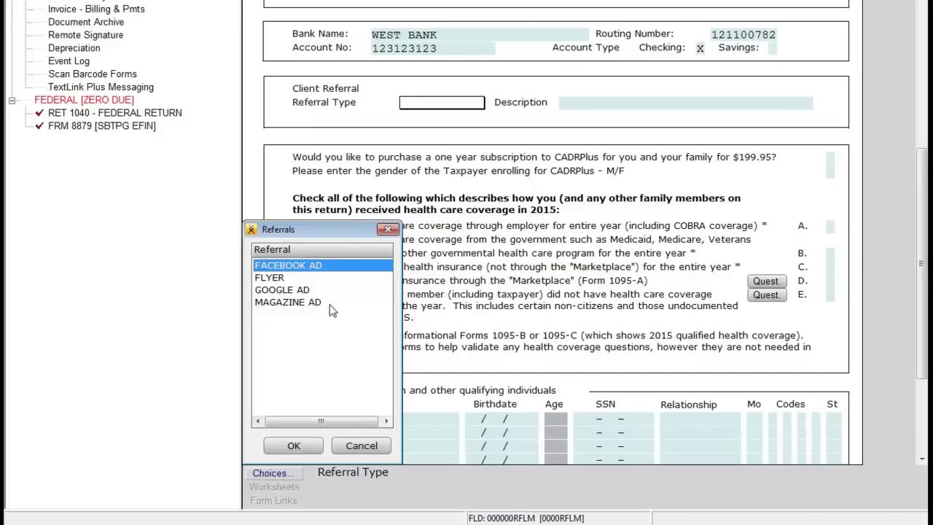
{"action": "left_click", "coordinate": [388, 230]}
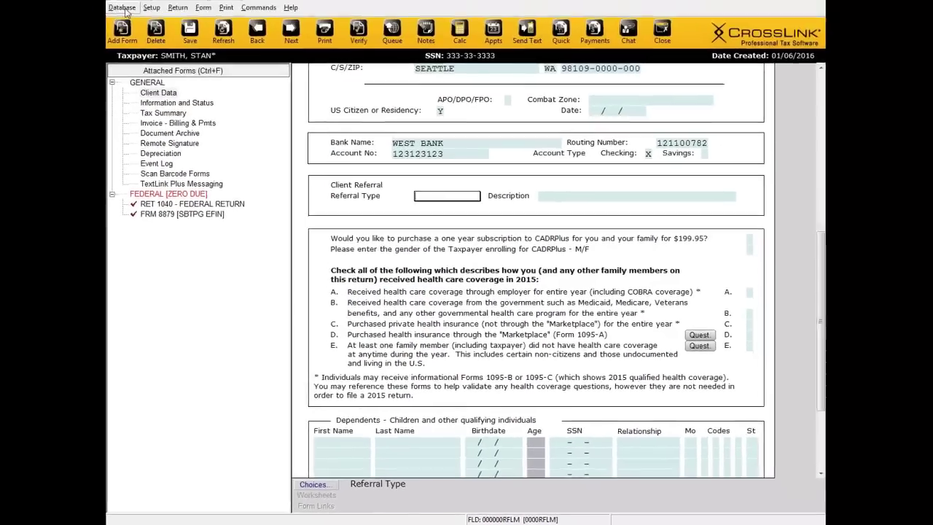
{"action": "left_click", "coordinate": [123, 8]}
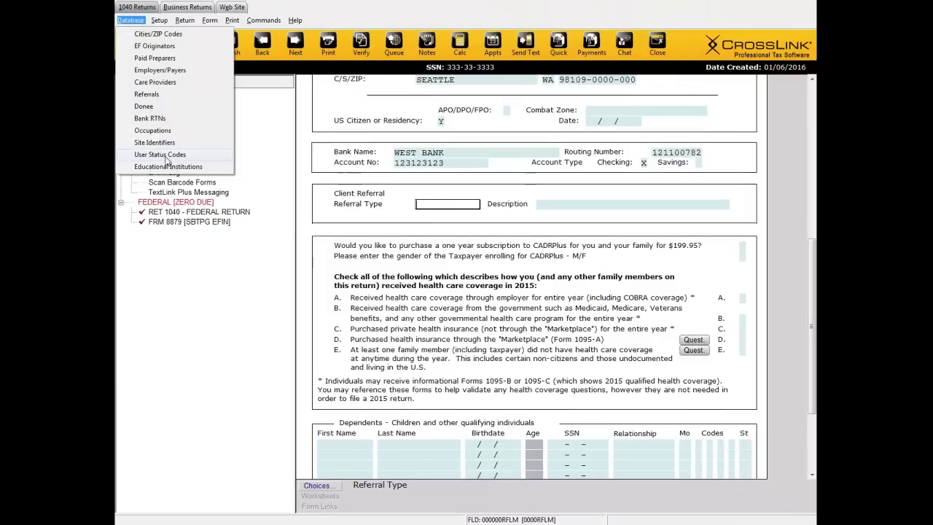
{"action": "left_click", "coordinate": [155, 95]}
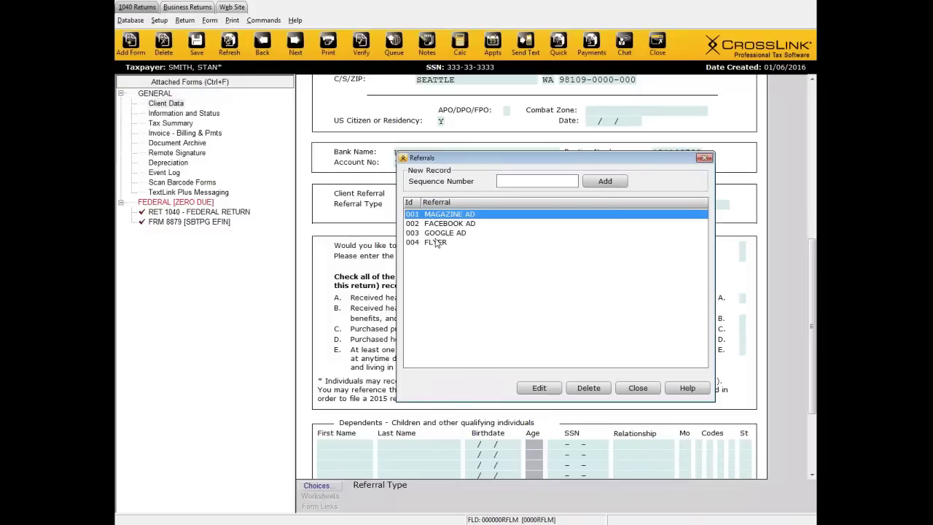
{"action": "left_click", "coordinate": [704, 158]}
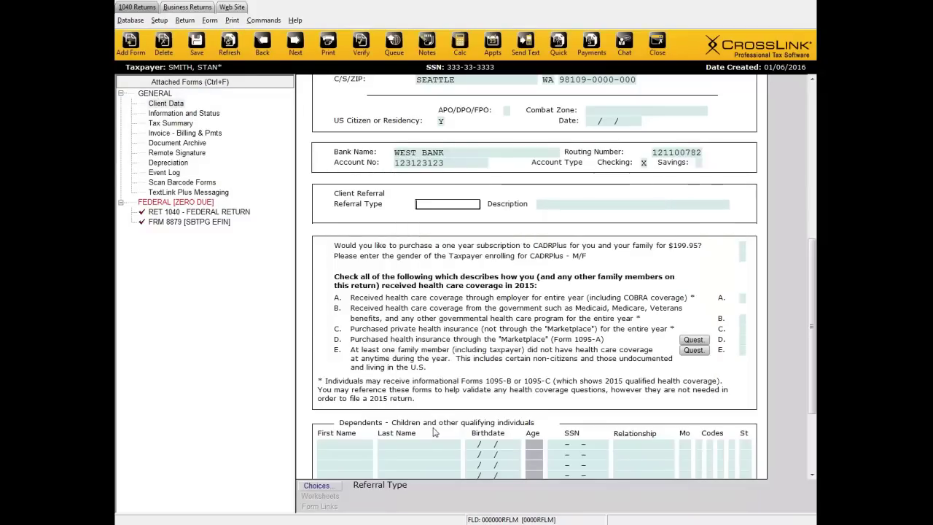
{"action": "left_click", "coordinate": [327, 488]}
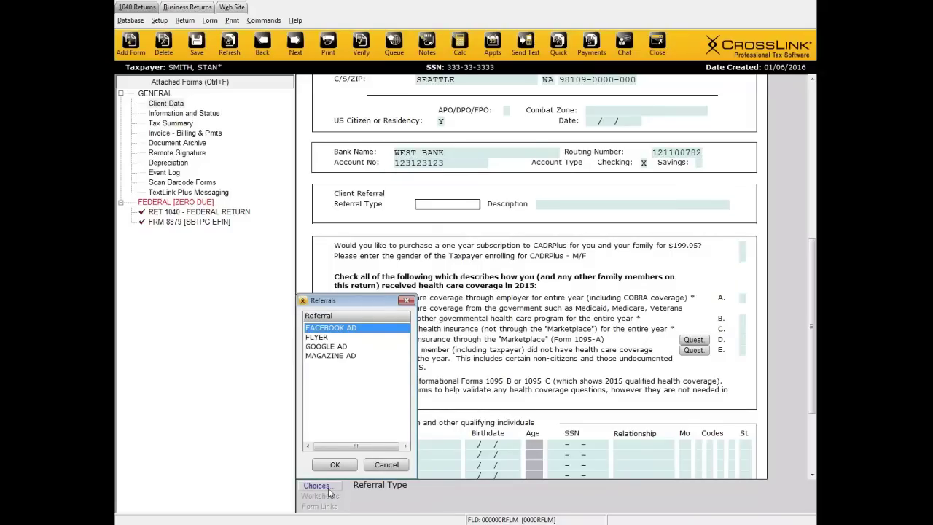
{"action": "left_click", "coordinate": [327, 340]}
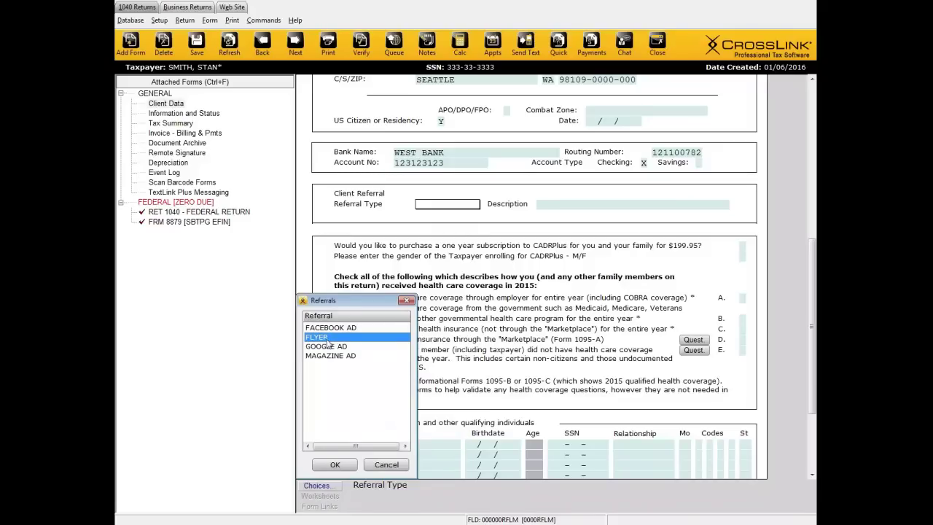
{"action": "left_click", "coordinate": [341, 465]}
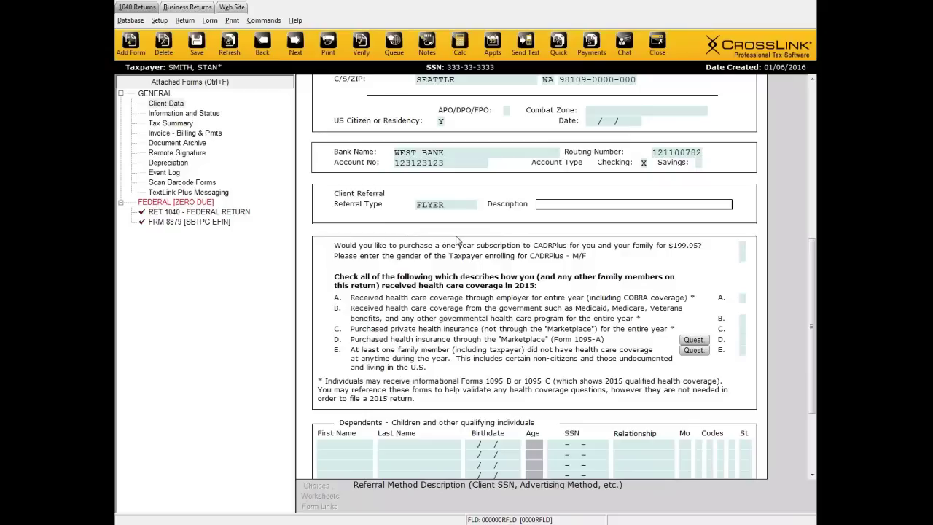
{"action": "scroll", "coordinate": [466, 237], "scroll_direction": "down", "scroll_amount": 1}
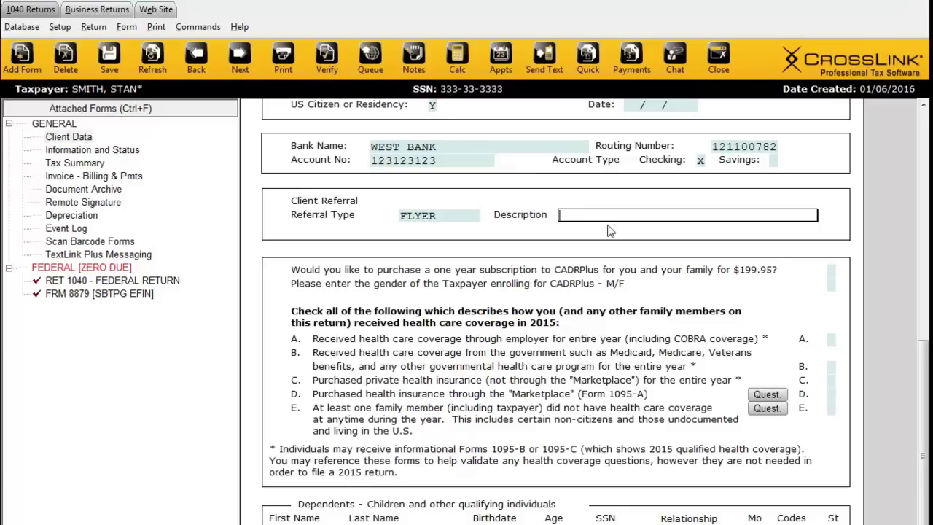
{"action": "left_click", "coordinate": [834, 275]}
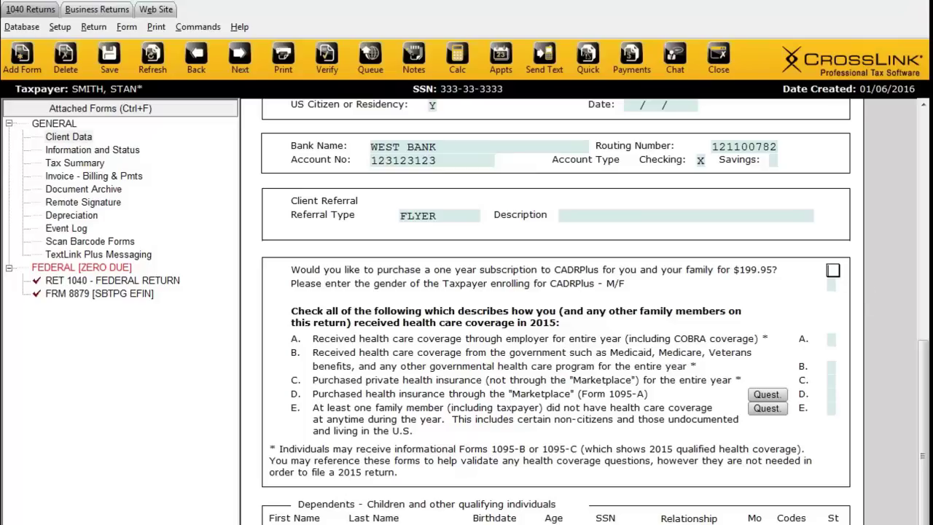
{"action": "type", "text": "N"}
{"action": "key", "text": "Return"}
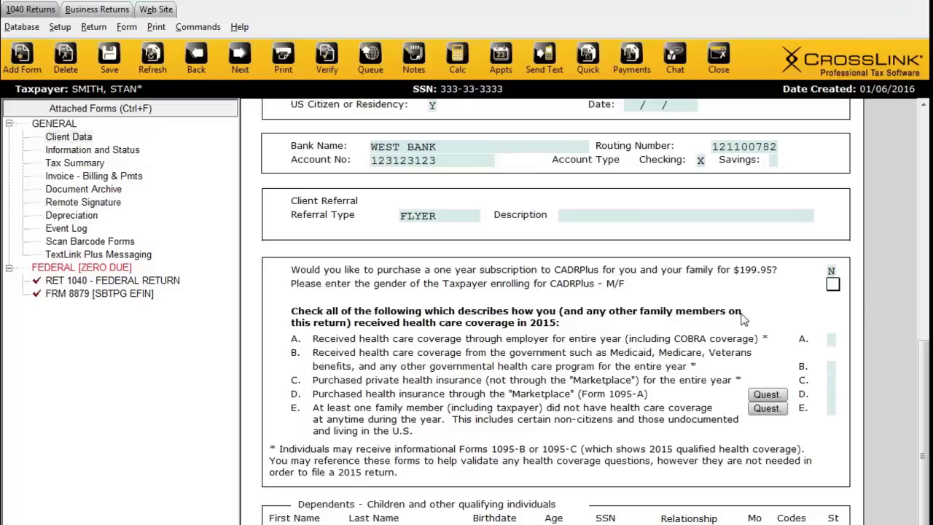
{"action": "scroll", "coordinate": [741, 370], "scroll_direction": "down", "scroll_amount": 3}
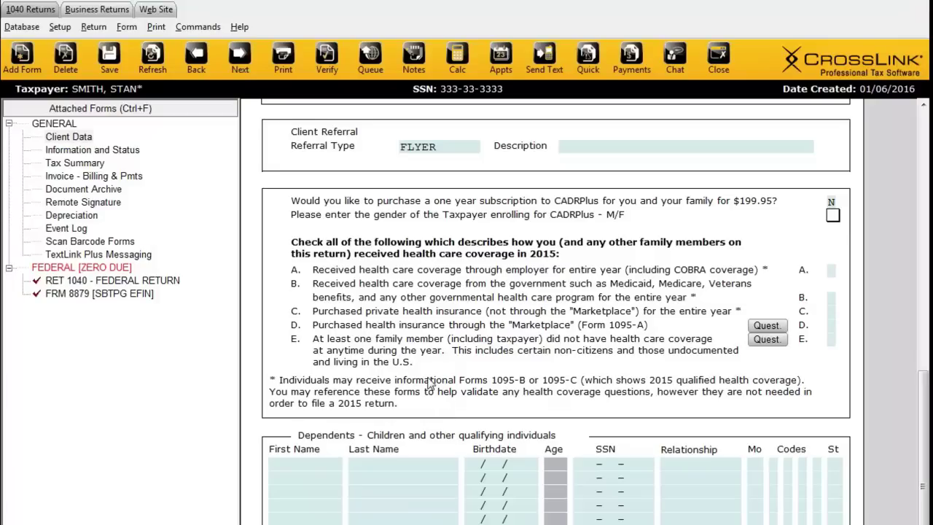
{"action": "scroll", "coordinate": [428, 382], "scroll_direction": "down", "scroll_amount": 1}
{"action": "scroll", "coordinate": [429, 382], "scroll_direction": "down", "scroll_amount": 2}
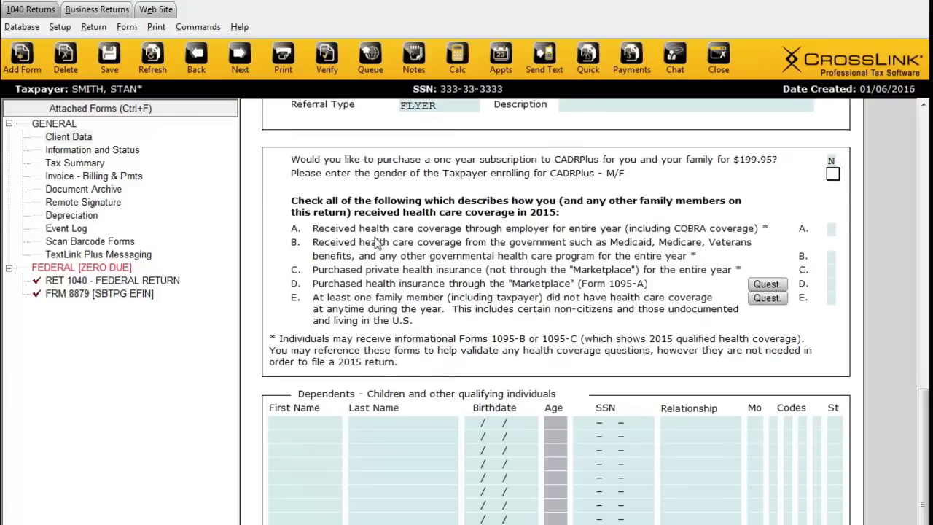
{"action": "key", "text": "Tab"}
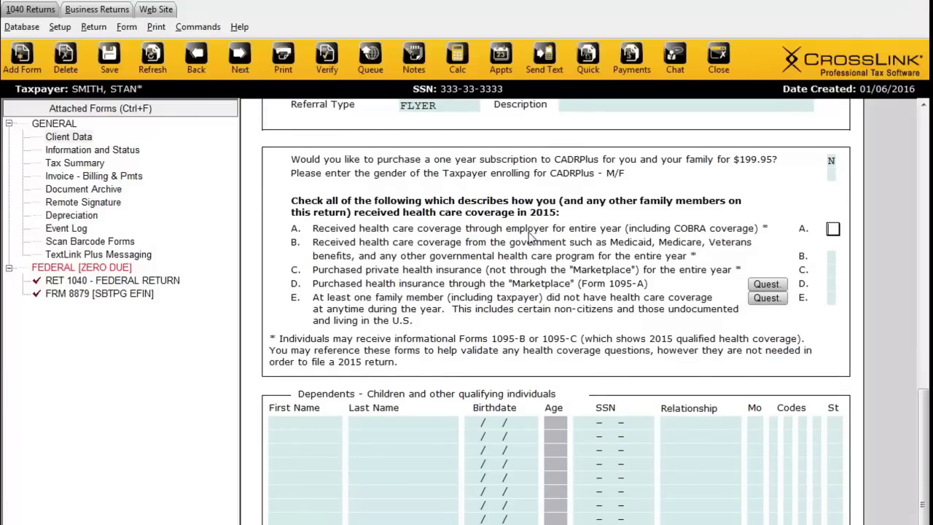
{"action": "key", "text": "x"}
{"action": "key", "text": "space"}
{"action": "key", "text": "Down"}
{"action": "key", "text": "Down"}
{"action": "key", "text": "Down"}
Step: Attach the ACA Marketplace questionnaire via option D, look it over, and return to Client Data
{"action": "left_click", "coordinate": [766, 284]}
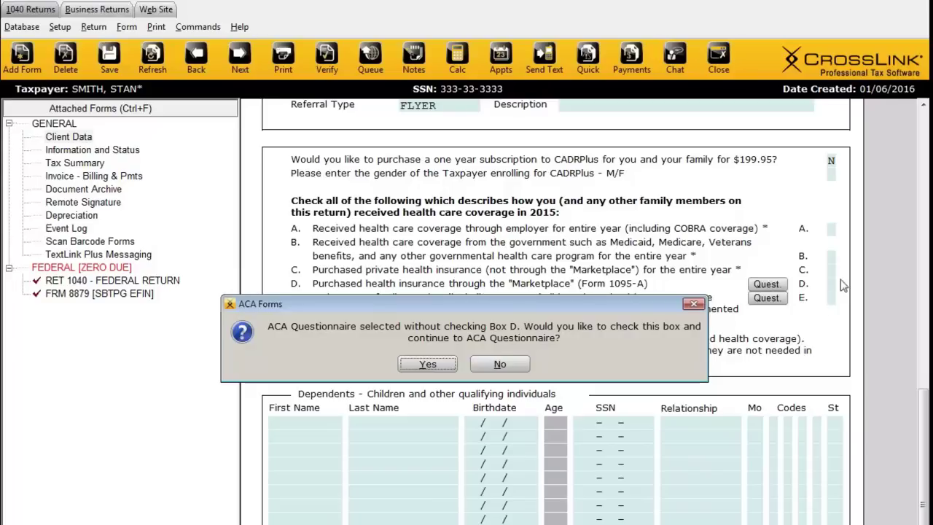
{"action": "left_click", "coordinate": [436, 365]}
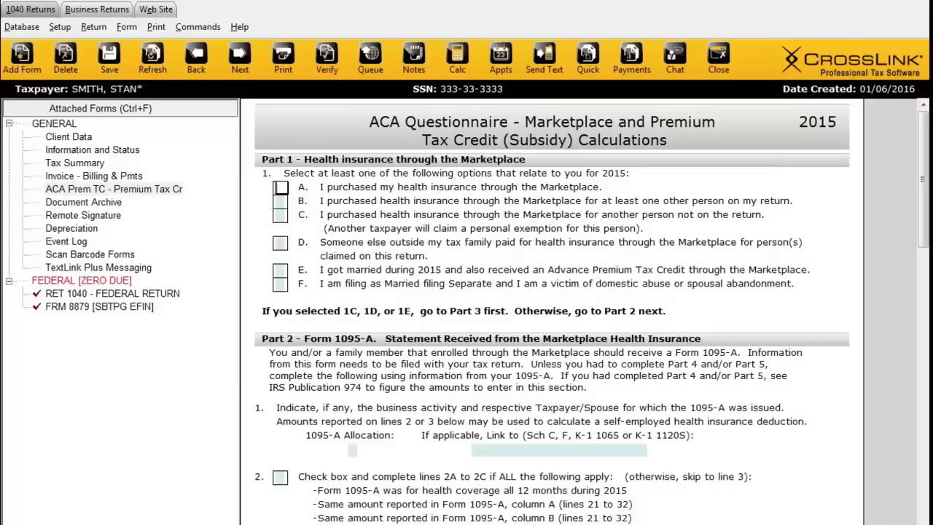
{"action": "scroll", "coordinate": [928, 197], "scroll_direction": "down", "scroll_amount": 10}
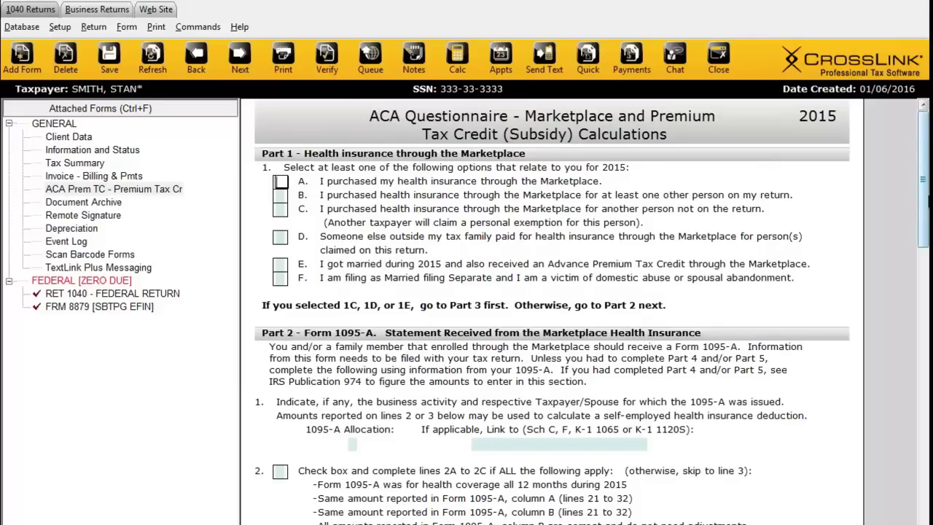
{"action": "scroll", "coordinate": [495, 405], "scroll_direction": "down", "scroll_amount": 6}
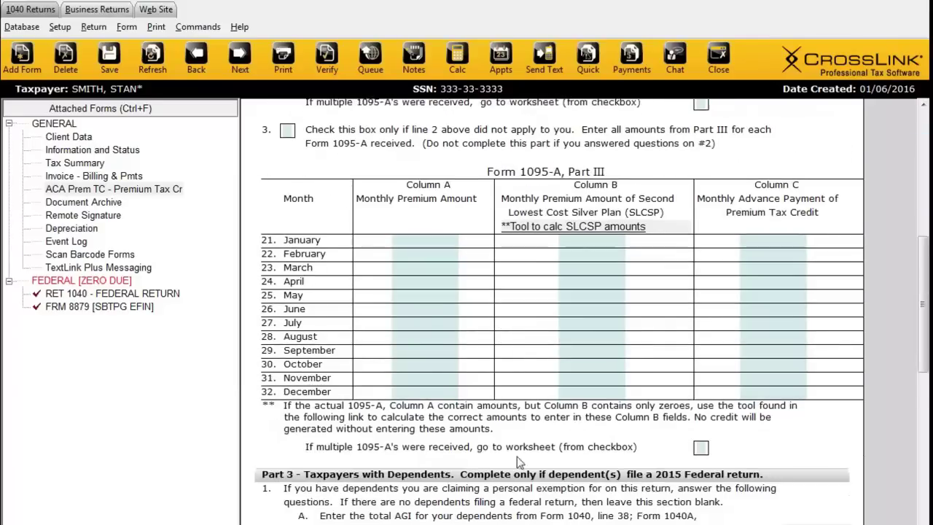
{"action": "left_click_drag", "start_coordinate": [924, 359], "coordinate": [925, 406]}
{"action": "scroll", "coordinate": [546, 313], "scroll_direction": "down", "scroll_amount": 17}
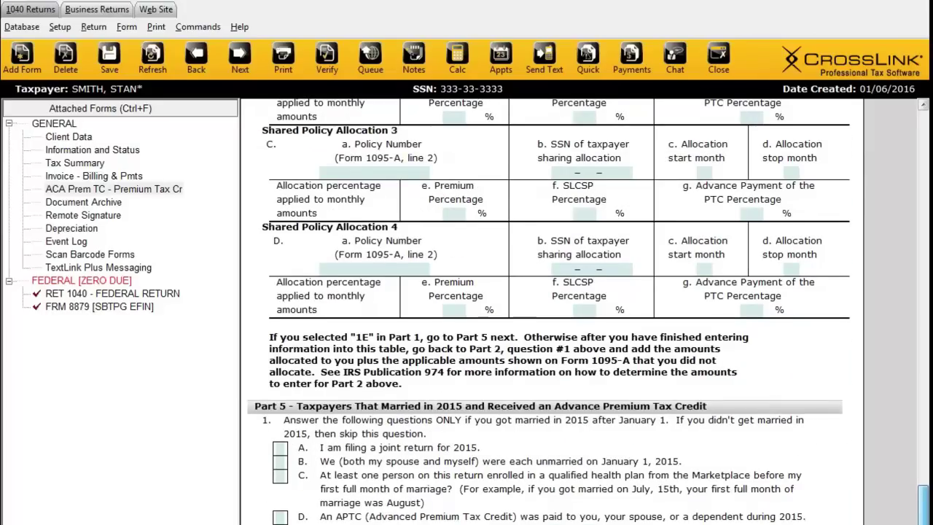
{"action": "scroll", "coordinate": [546, 313], "scroll_direction": "up", "scroll_amount": 18}
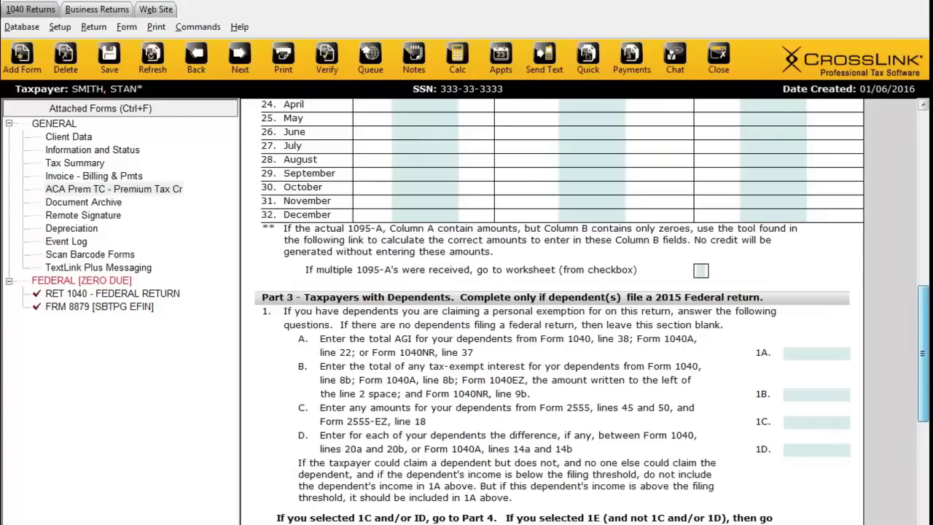
{"action": "scroll", "coordinate": [449, 399], "scroll_direction": "up", "scroll_amount": 15}
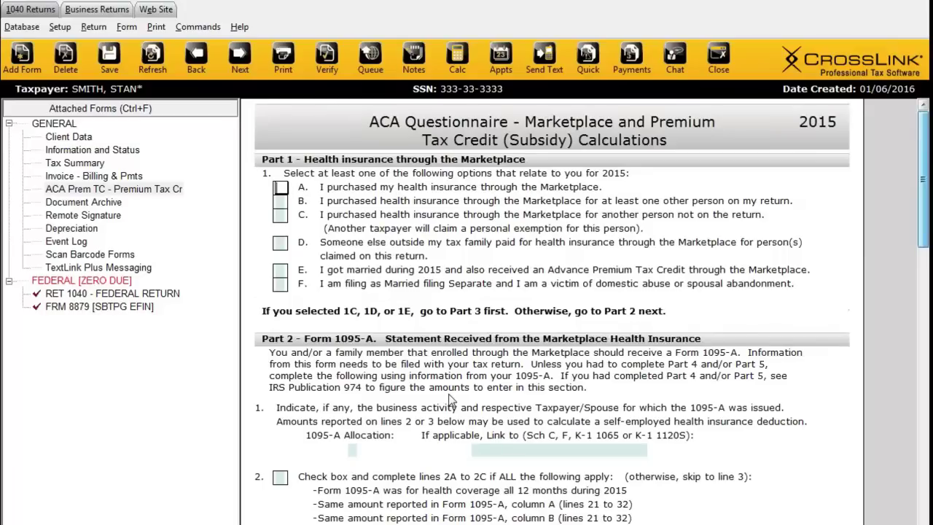
{"action": "left_click", "coordinate": [95, 138]}
Step: Replace the Marketplace coverage mark in box D with an X in employer coverage box A
{"action": "scroll", "coordinate": [713, 413], "scroll_direction": "down", "scroll_amount": 10}
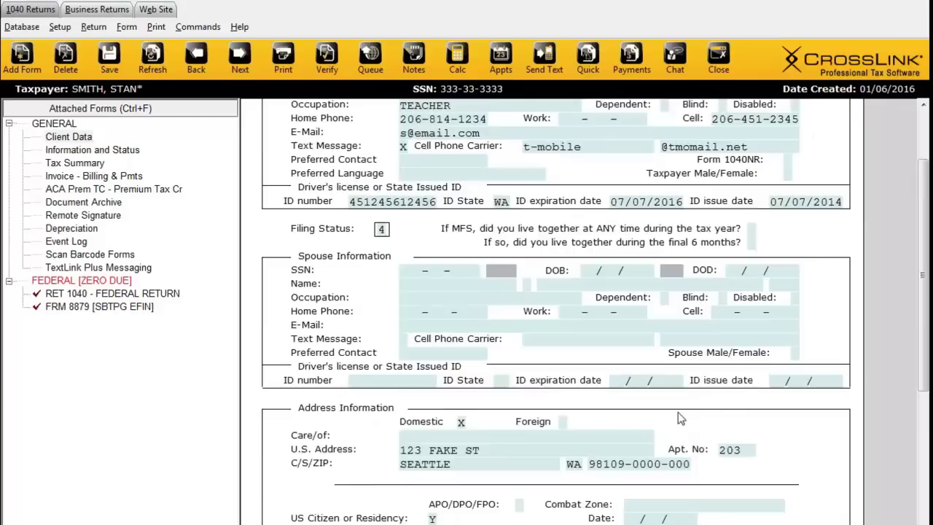
{"action": "left_click", "coordinate": [832, 517]}
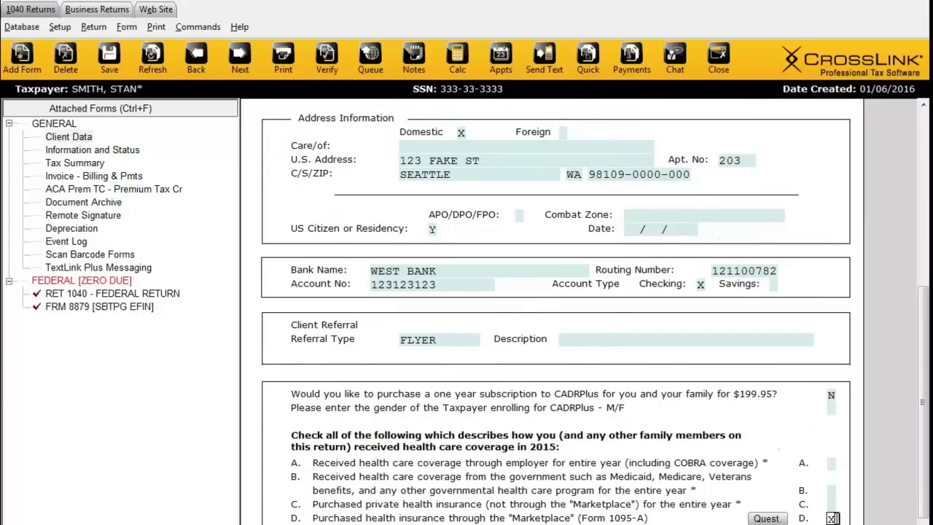
{"action": "key", "text": "BackSpace"}
{"action": "left_click", "coordinate": [831, 462]}
{"action": "type", "text": "X"}
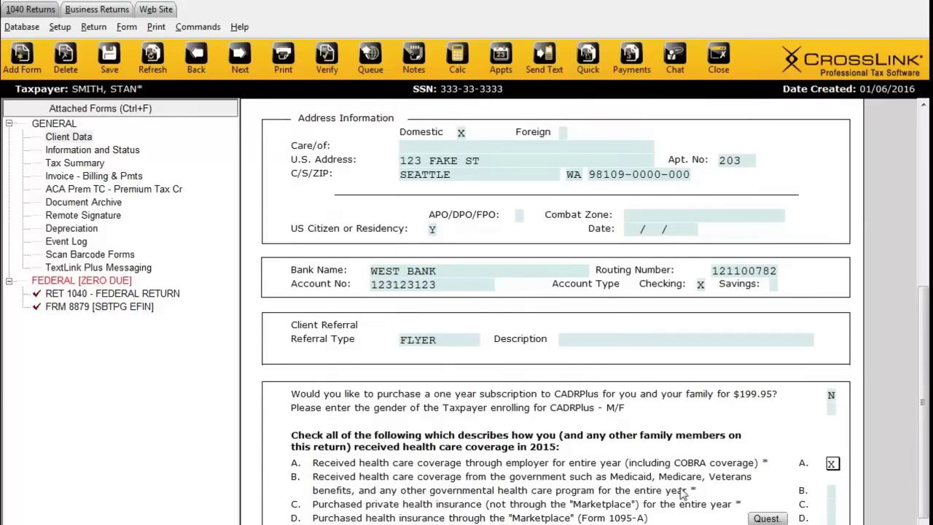
Step: Enter the first dependent's first name, keep the suggested last name, and set birthdate 02/02/2012
{"action": "scroll", "coordinate": [684, 494], "scroll_direction": "down", "scroll_amount": 1}
{"action": "scroll", "coordinate": [674, 364], "scroll_direction": "down", "scroll_amount": 5}
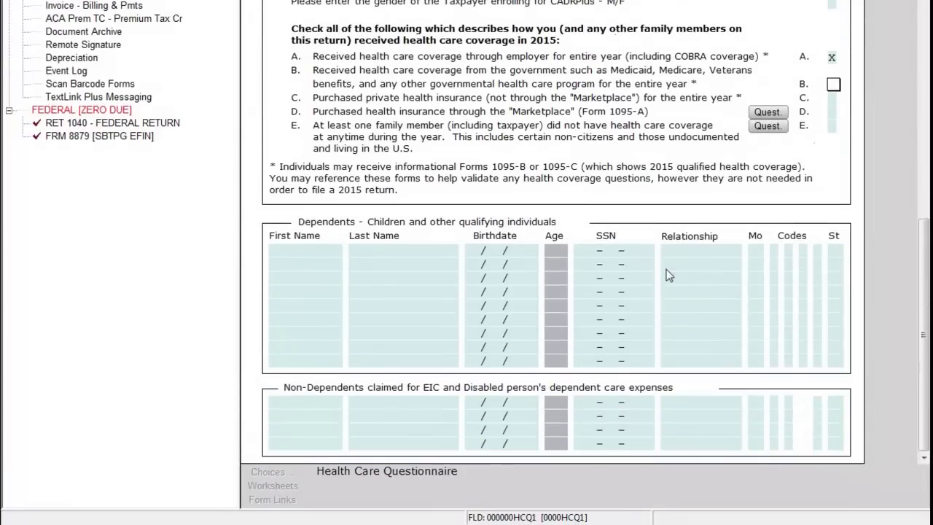
{"action": "left_click", "coordinate": [317, 248]}
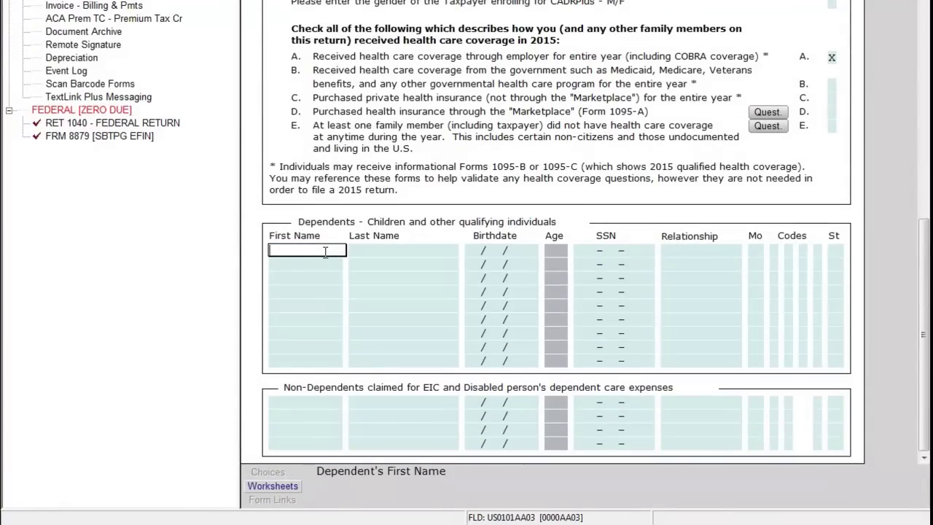
{"action": "type", "text": "STEVE"}
{"action": "key", "text": "Tab"}
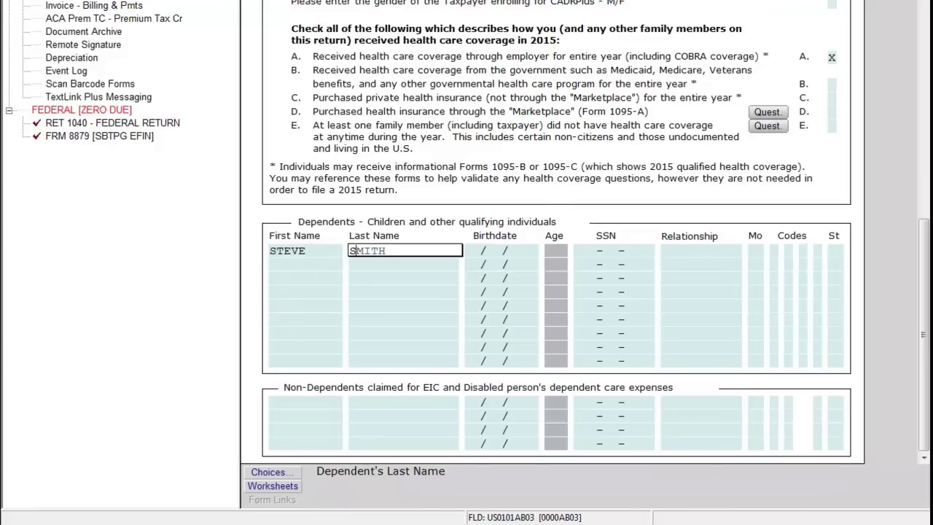
{"action": "key", "text": "Tab"}
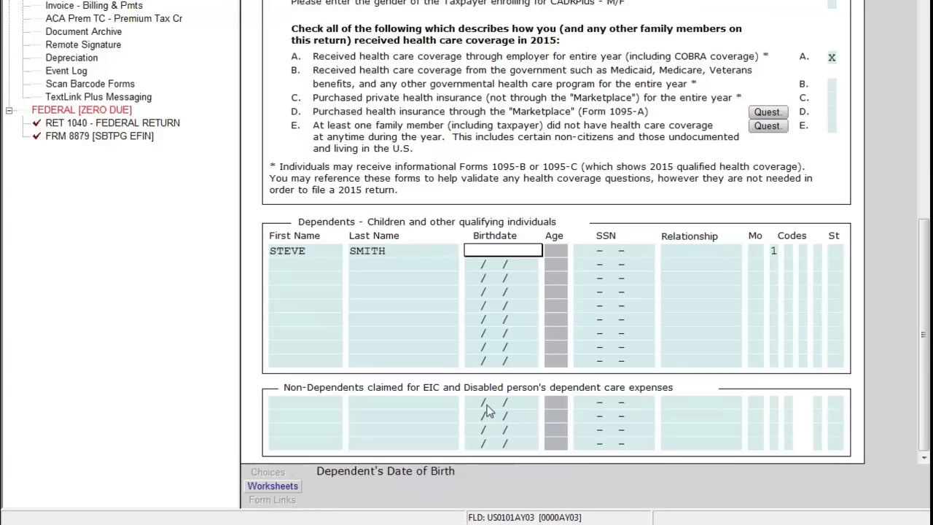
{"action": "type", "text": "02/02/2012"}
{"action": "key", "text": "Tab"}
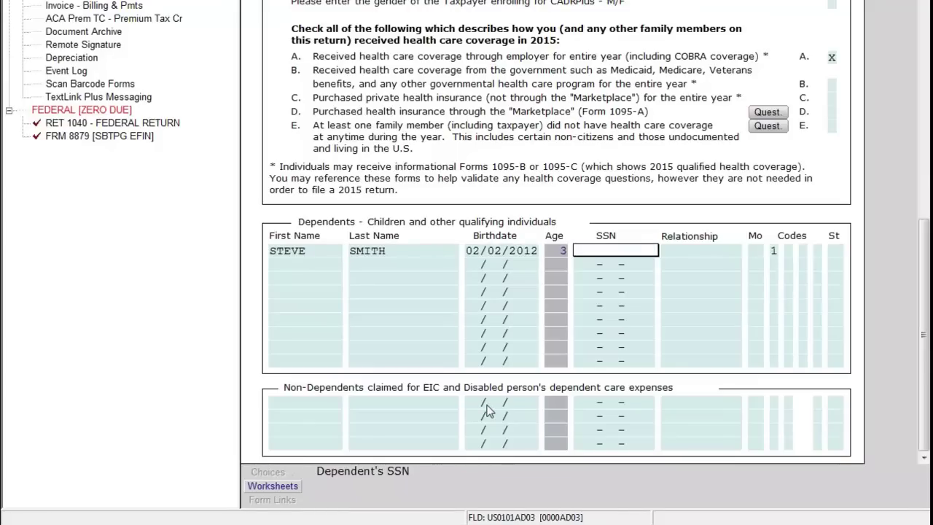
Step: Enter the dependent's SSN and clear the trial relationship entries
{"action": "type", "text": "554-55-5555"}
{"action": "key", "text": "Tab"}
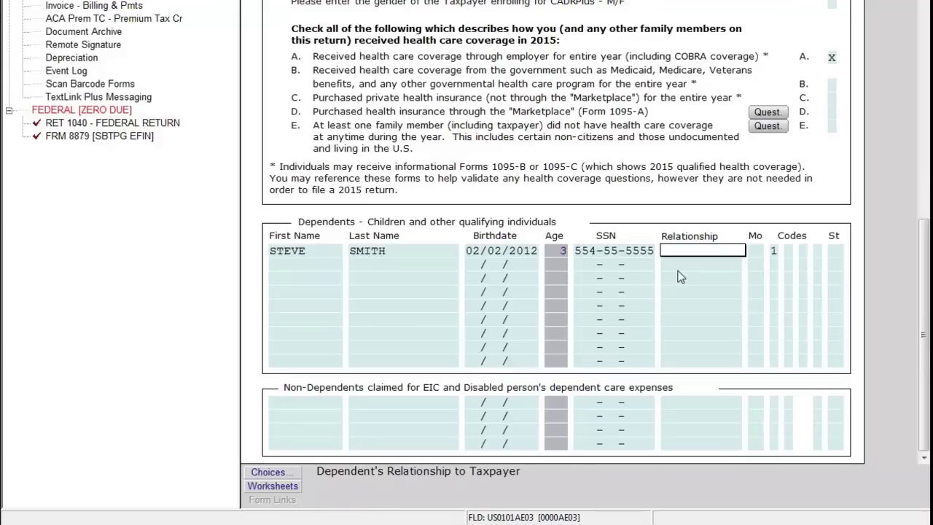
{"action": "type", "text": "S"}
{"action": "key", "text": "BackSpace"}
{"action": "type", "text": "D"}
{"action": "key", "text": "BackSpace"}
Step: Choose SON as the dependent's relationship and enter 12 months lived with the taxpayer
{"action": "left_click", "coordinate": [268, 472]}
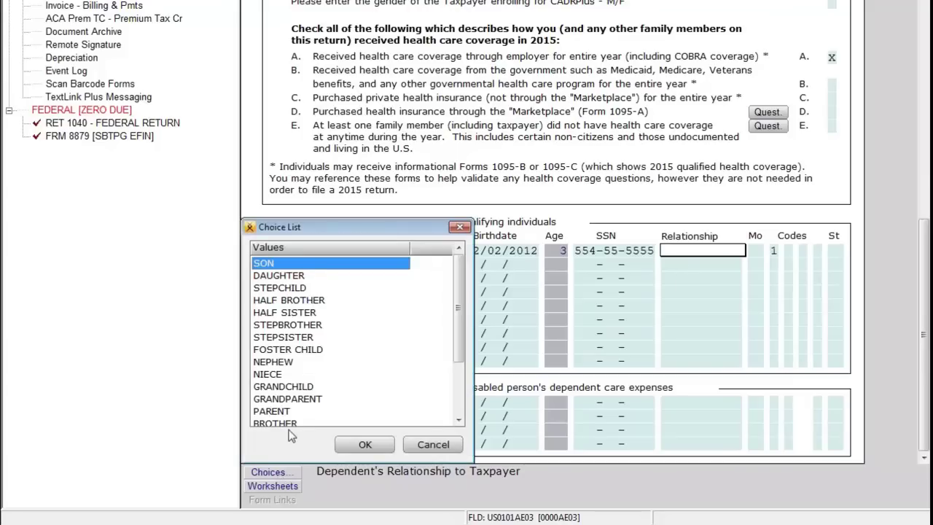
{"action": "left_click_drag", "start_coordinate": [459, 309], "coordinate": [459, 280]}
{"action": "left_click", "coordinate": [365, 444]}
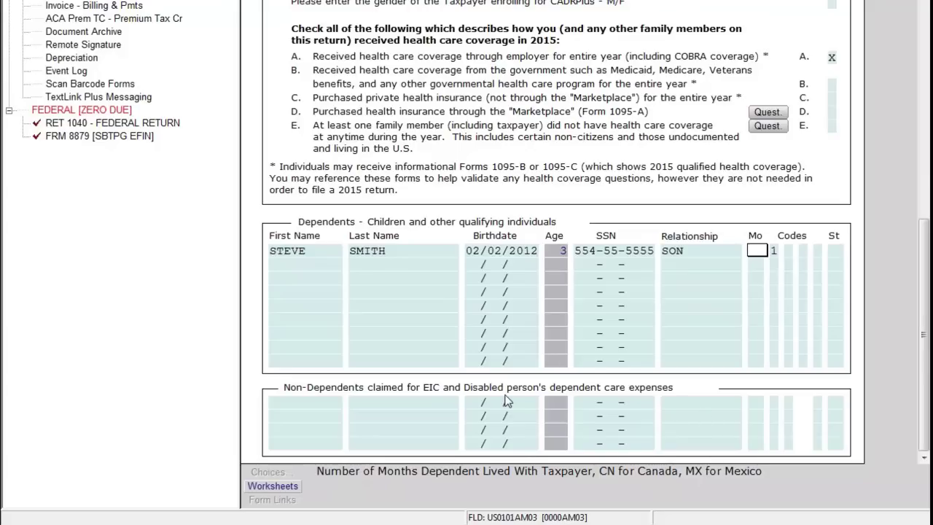
{"action": "type", "text": "12"}
{"action": "key", "text": "Tab"}
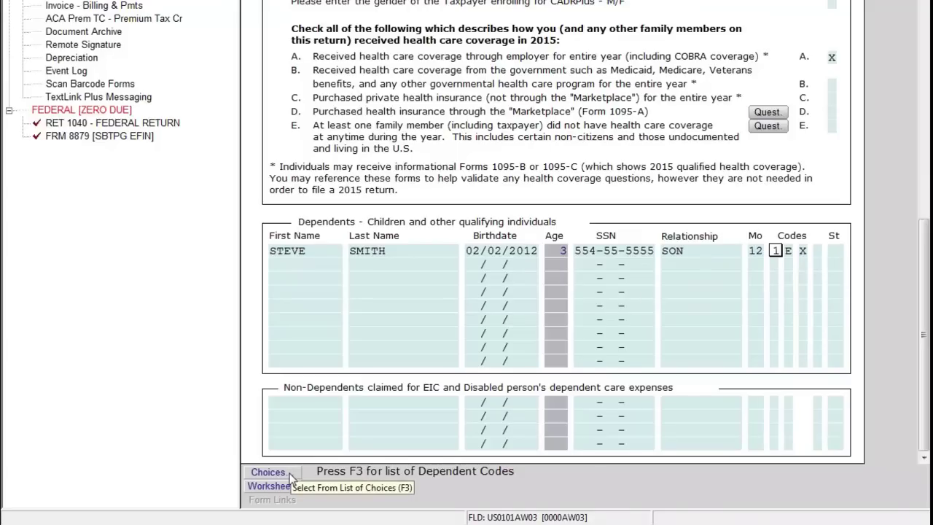
Step: Pick exemption claim status code 1, dependent lived with taxpayer, for the son
{"action": "left_click", "coordinate": [288, 472]}
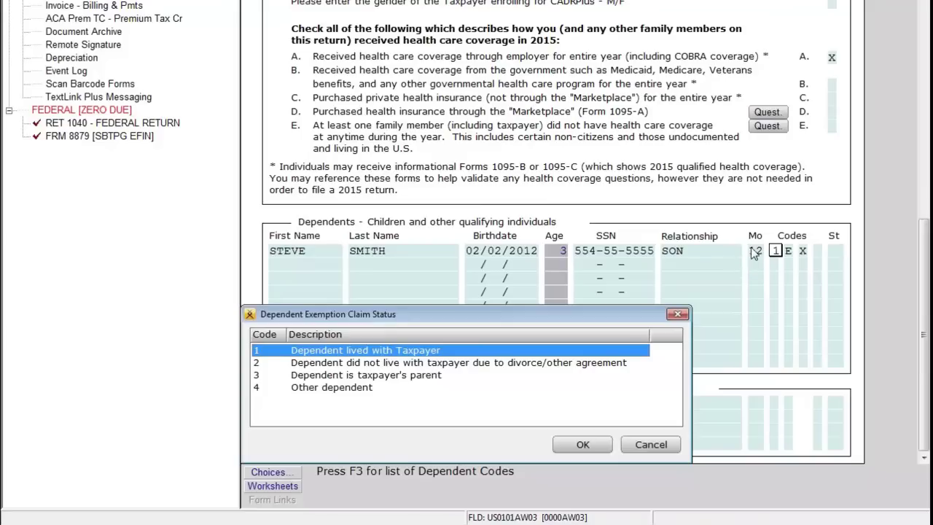
{"action": "left_click", "coordinate": [583, 445]}
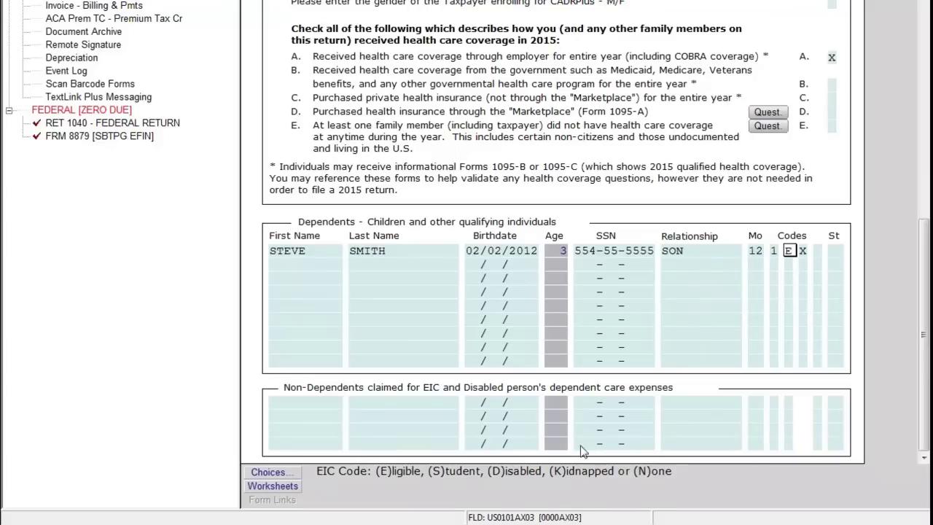
Step: Mark the son with X for dependent care and recalculate to confirm FRM 2441 is attached
{"action": "left_click", "coordinate": [803, 250]}
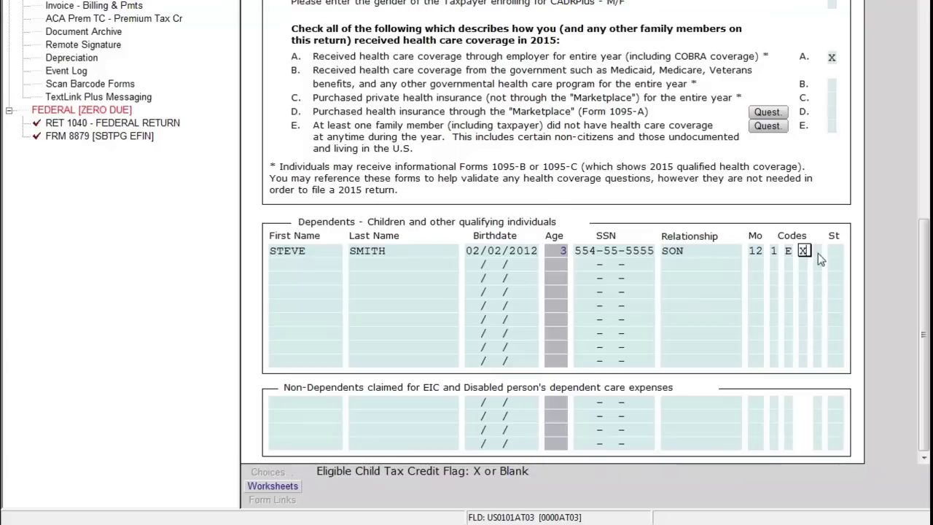
{"action": "key", "text": "Tab"}
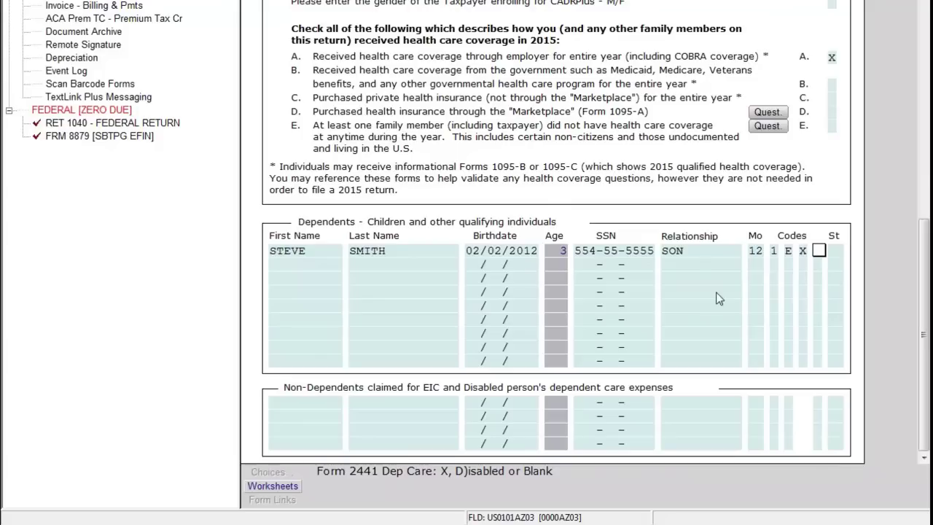
{"action": "type", "text": "X"}
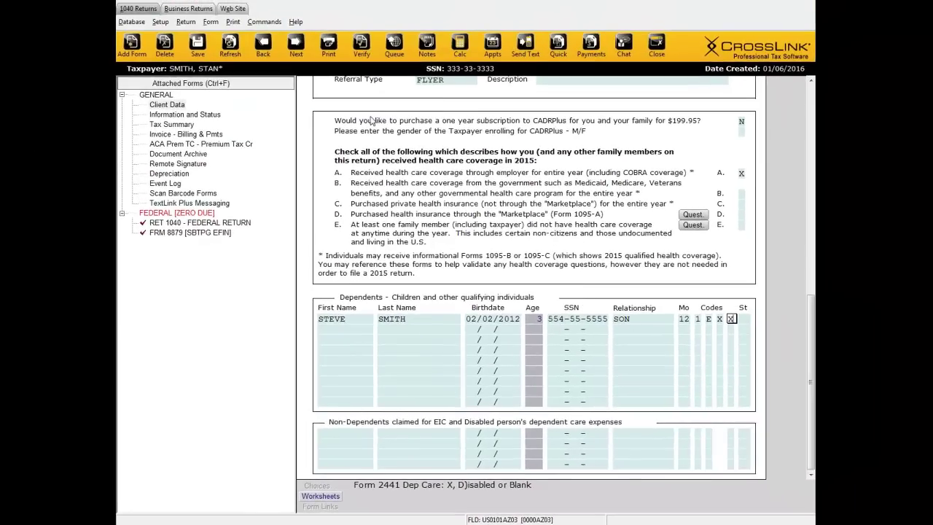
{"action": "left_click", "coordinate": [230, 50]}
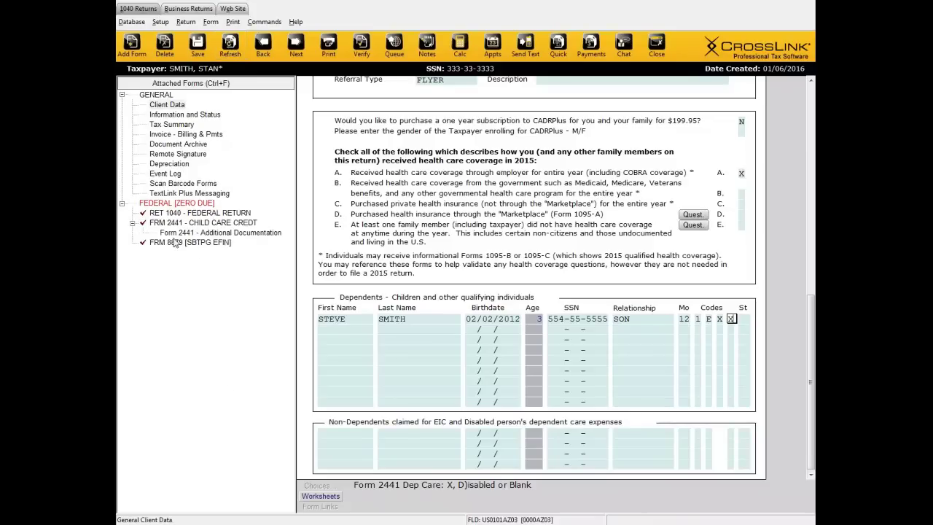
{"action": "left_click", "coordinate": [191, 242]}
{"action": "left_click", "coordinate": [169, 223]}
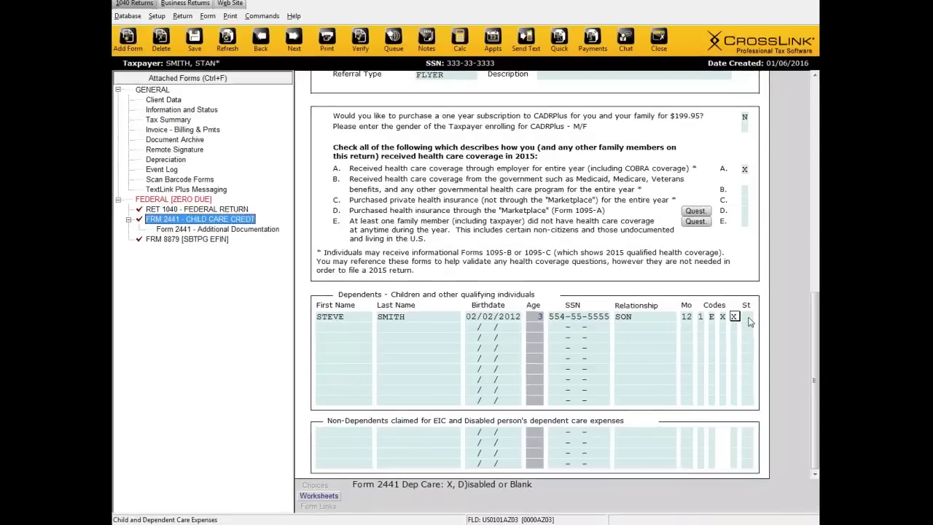
{"action": "left_click", "coordinate": [747, 317]}
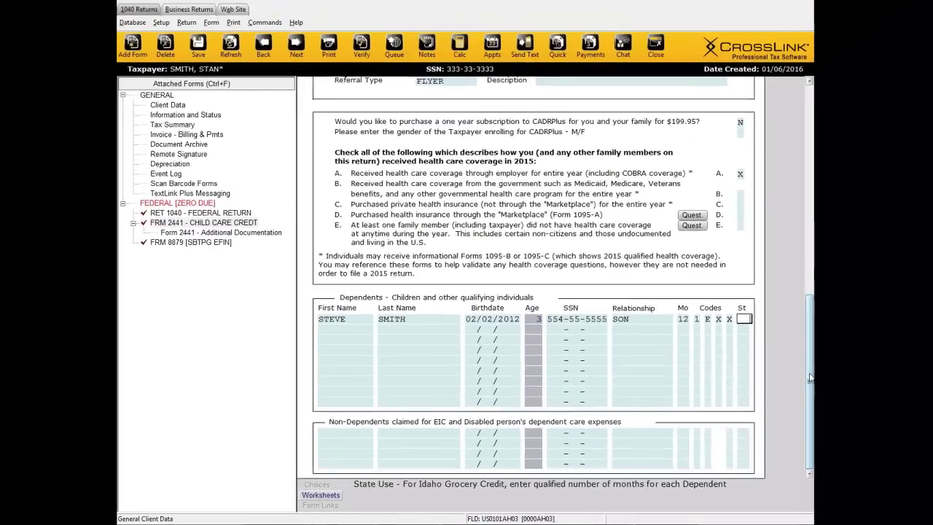
{"action": "scroll", "coordinate": [411, 250], "scroll_direction": "up", "scroll_amount": 15}
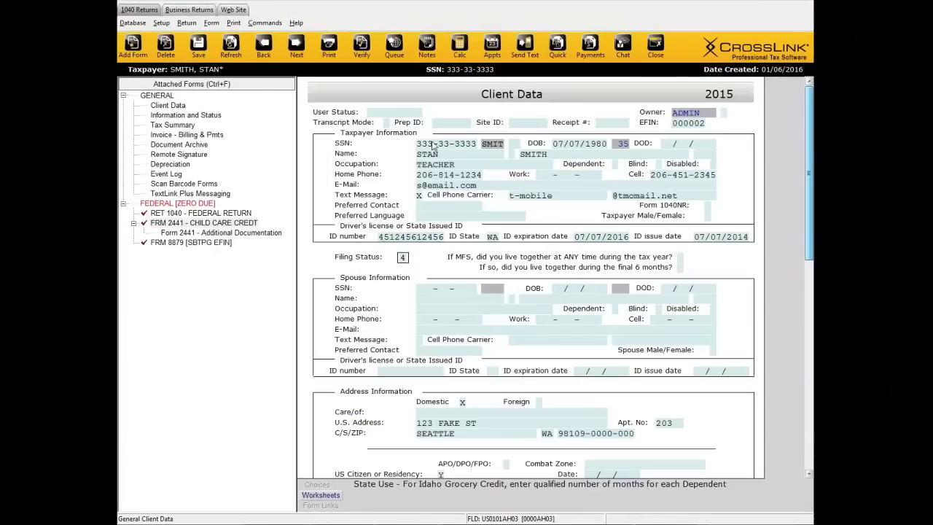
{"action": "left_click_drag", "start_coordinate": [804, 167], "coordinate": [801, 380]}
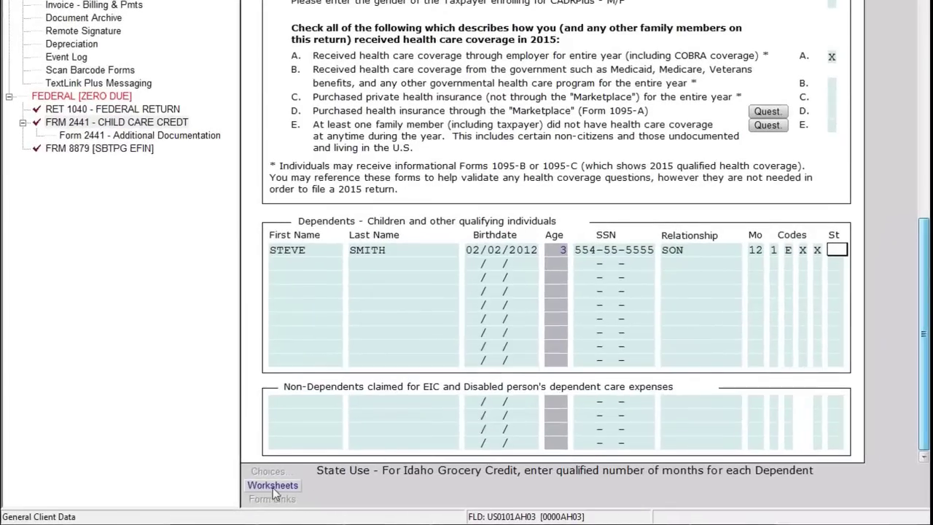
{"action": "left_click", "coordinate": [326, 253]}
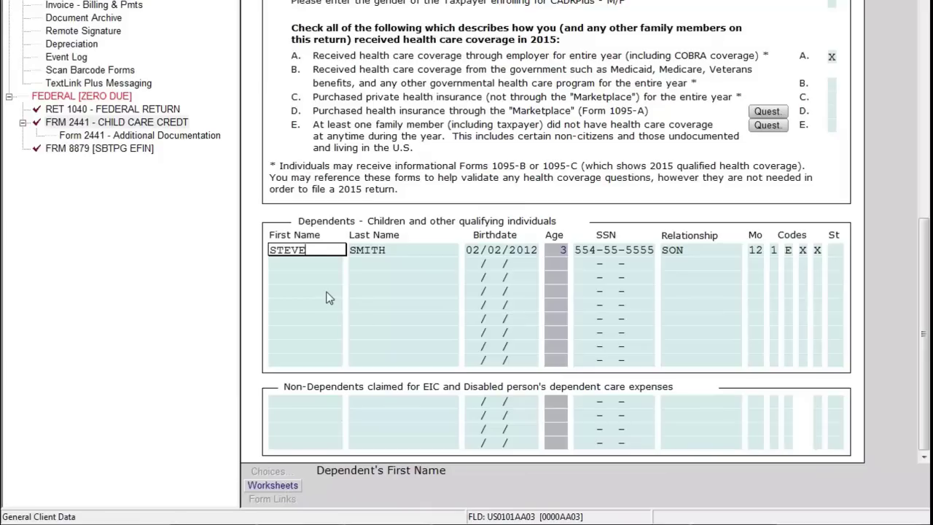
{"action": "key", "text": "Down"}
{"action": "key", "text": "Down"}
{"action": "key", "text": "Down"}
{"action": "key", "text": "Down"}
{"action": "key", "text": "Down"}
{"action": "key", "text": "Down"}
{"action": "key", "text": "Down"}
{"action": "key", "text": "Down"}
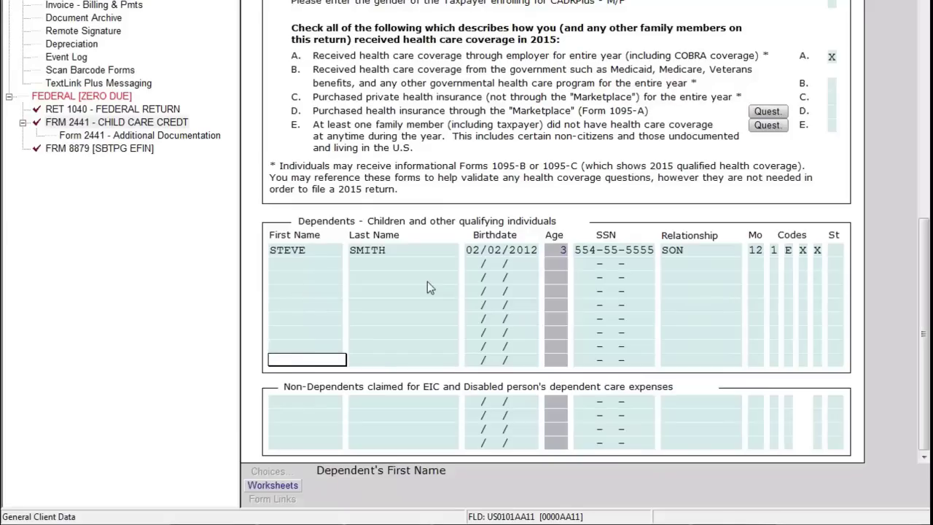
{"action": "left_click", "coordinate": [272, 485]}
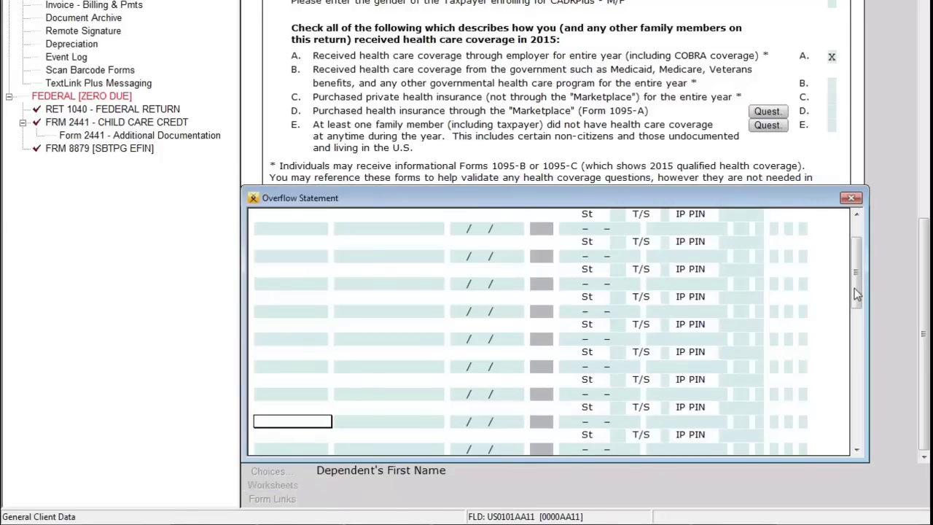
{"action": "scroll", "coordinate": [860, 292], "scroll_direction": "up", "scroll_amount": 2}
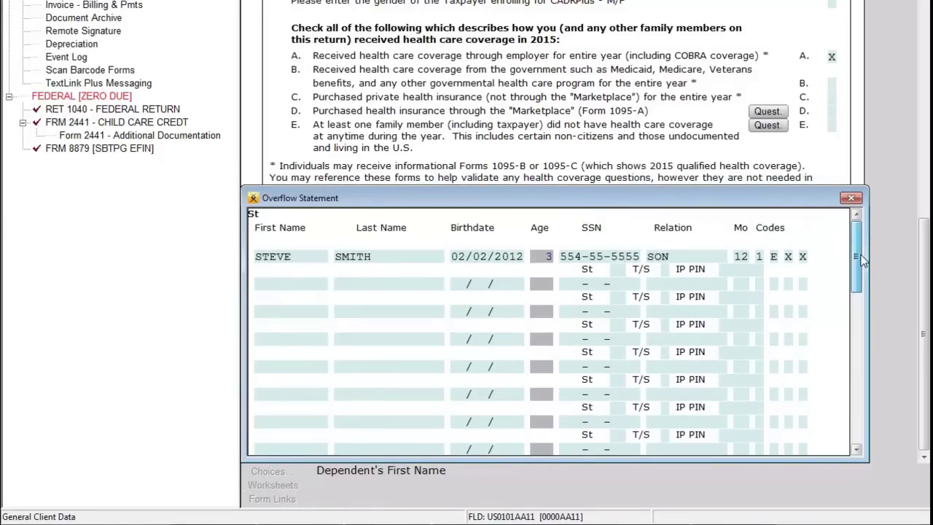
{"action": "left_click_drag", "start_coordinate": [871, 280], "coordinate": [879, 237]}
{"action": "left_click", "coordinate": [850, 198]}
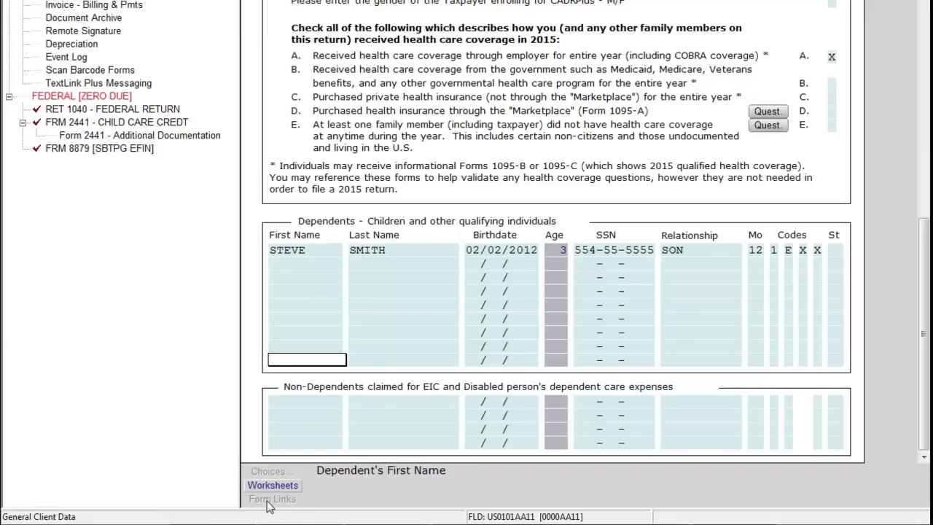
Step: From Form 1040 line 7 wages, create a linked W-2 prefilled from Client Data
{"action": "left_click", "coordinate": [137, 111]}
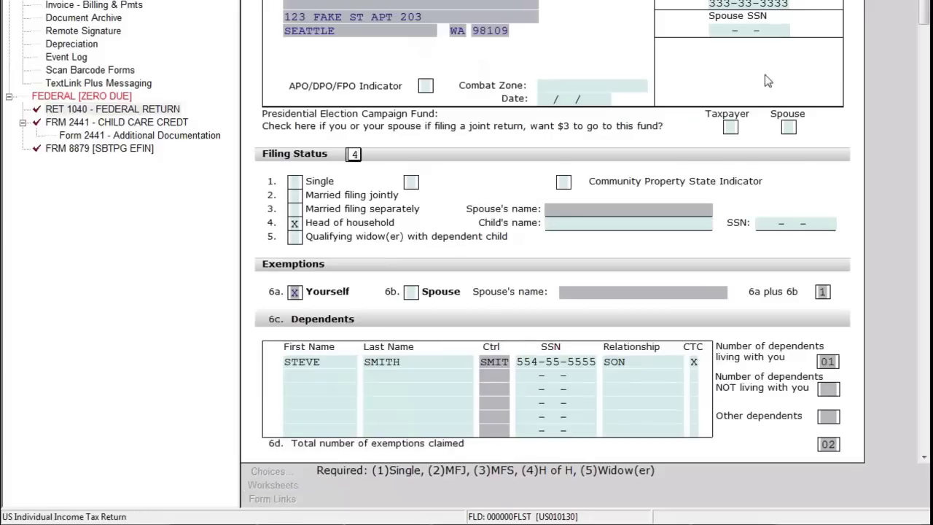
{"action": "scroll", "coordinate": [783, 63], "scroll_direction": "down", "scroll_amount": 12}
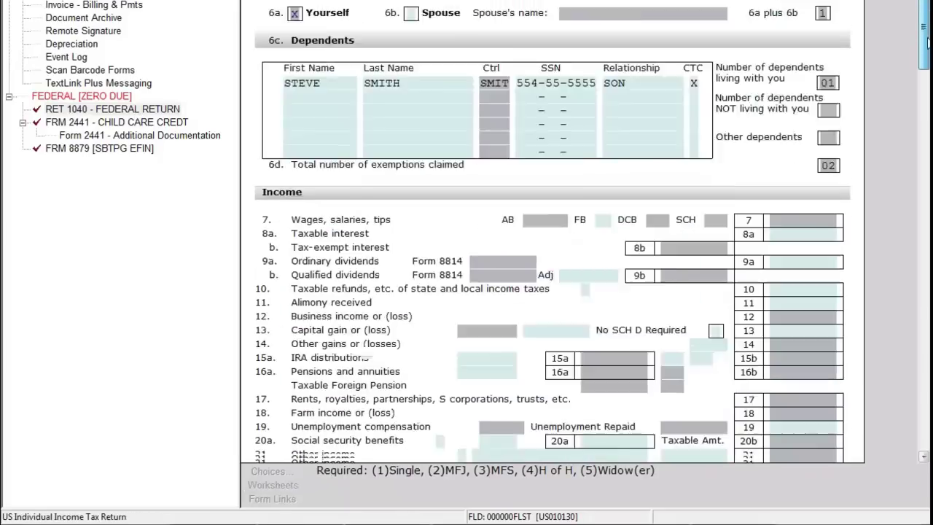
{"action": "left_click", "coordinate": [783, 63]}
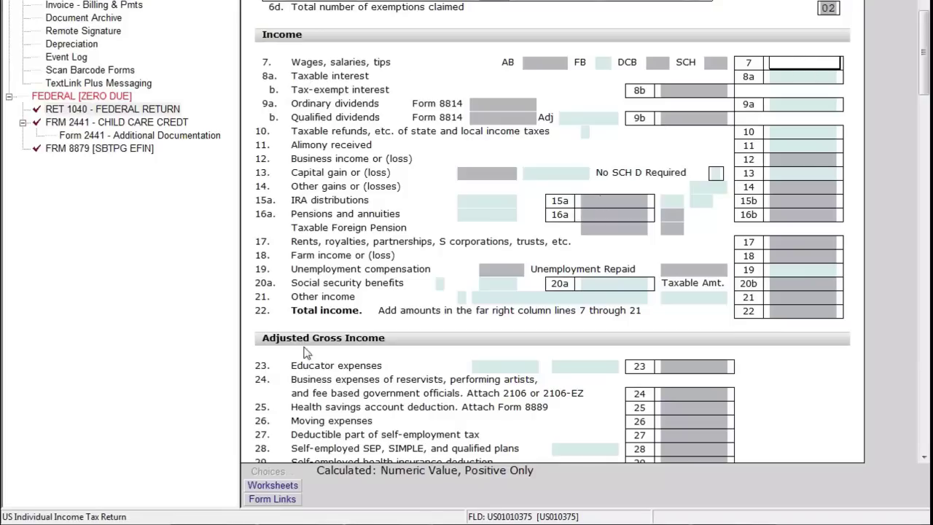
{"action": "left_click", "coordinate": [271, 499]}
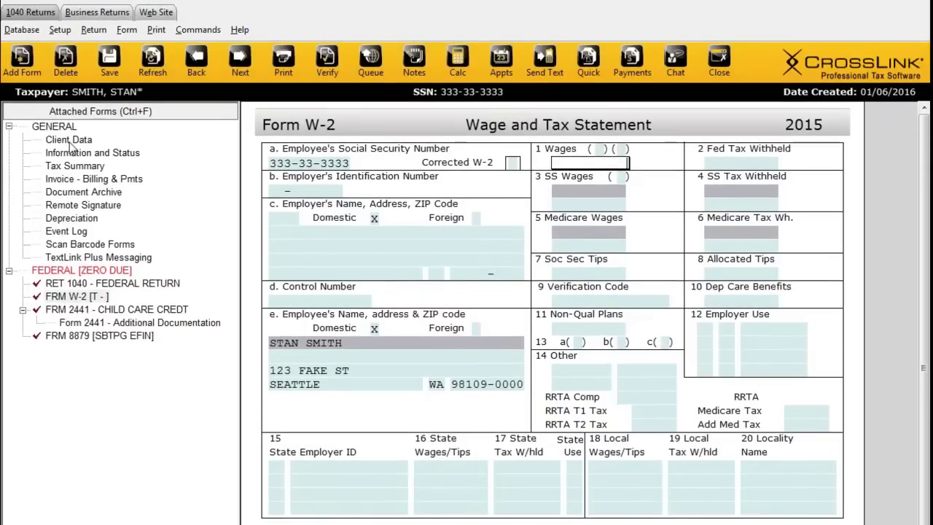
Step: Go back to Client Data and open the Add Form list of federal forms and schedules
{"action": "left_click", "coordinate": [69, 142]}
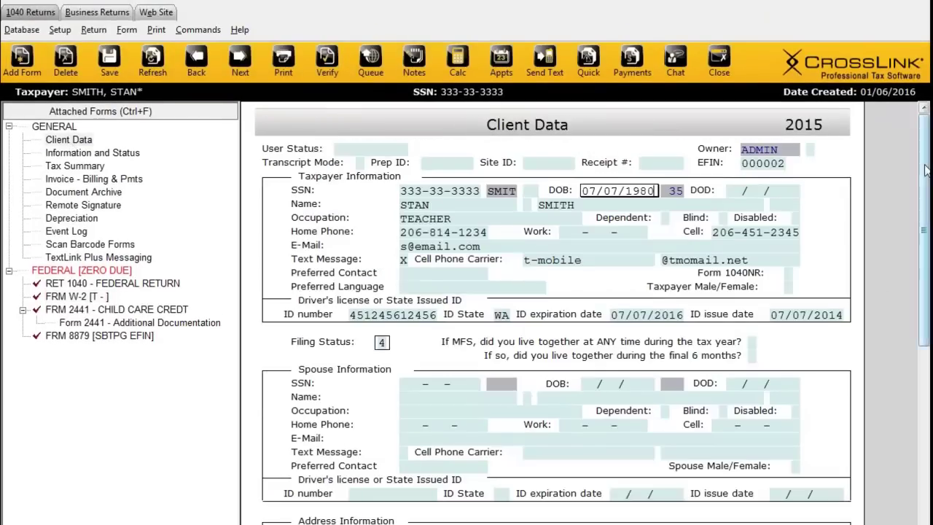
{"action": "scroll", "coordinate": [926, 170], "scroll_direction": "down", "scroll_amount": 10}
{"action": "scroll", "coordinate": [904, 161], "scroll_direction": "up", "scroll_amount": 10}
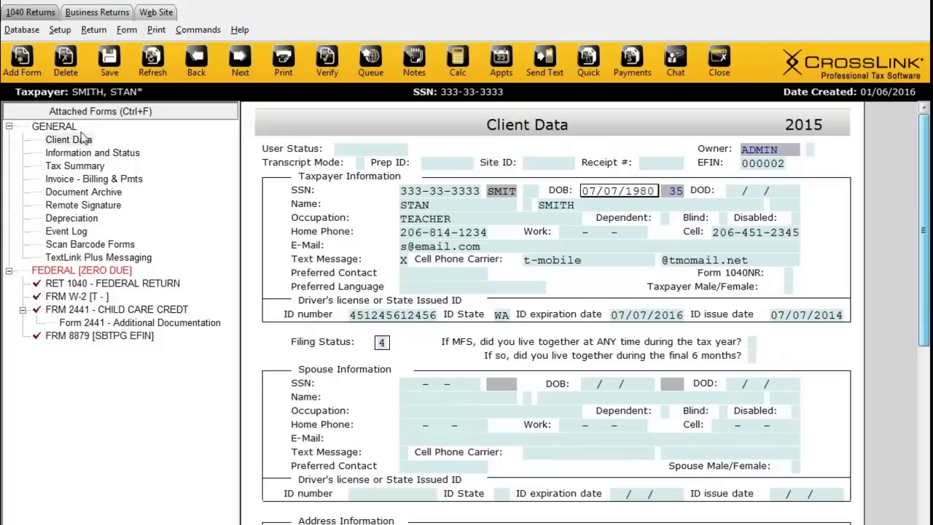
{"action": "left_click", "coordinate": [27, 70]}
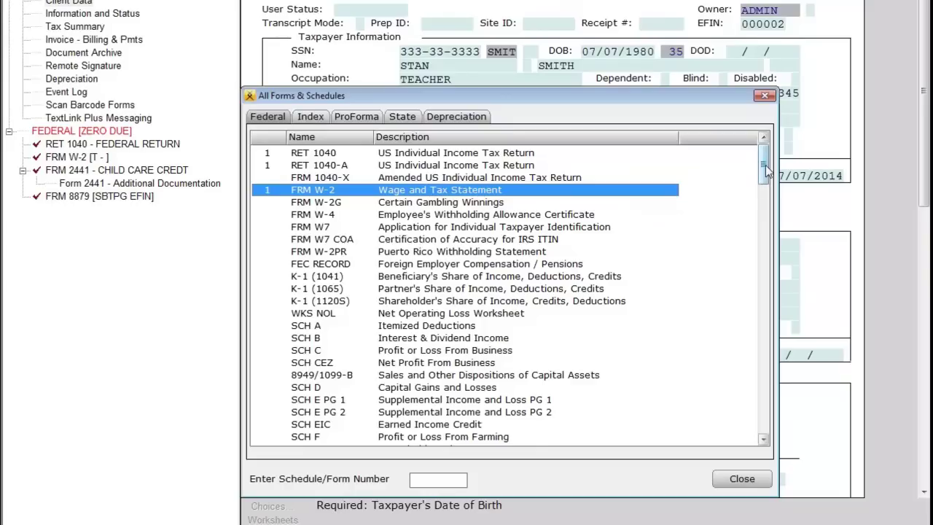
Step: Browse the Federal forms list, search for 1099 and select FRM 1099-DIV Dividends and Distributions
{"action": "left_click_drag", "start_coordinate": [766, 169], "coordinate": [767, 162]}
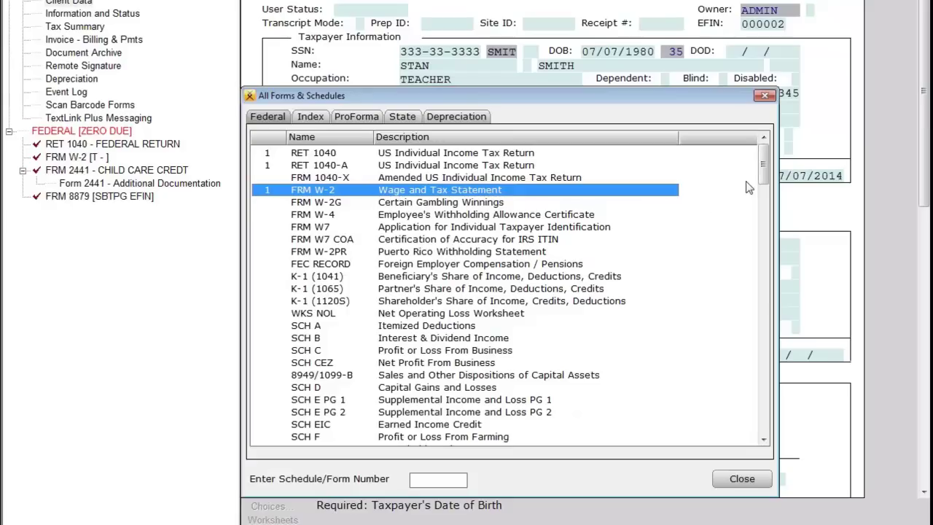
{"action": "left_click_drag", "start_coordinate": [765, 170], "coordinate": [766, 175]}
{"action": "scroll", "coordinate": [330, 432], "scroll_direction": "down", "scroll_amount": 1}
{"action": "scroll", "coordinate": [312, 379], "scroll_direction": "down", "scroll_amount": 9}
{"action": "scroll", "coordinate": [420, 343], "scroll_direction": "down", "scroll_amount": 7}
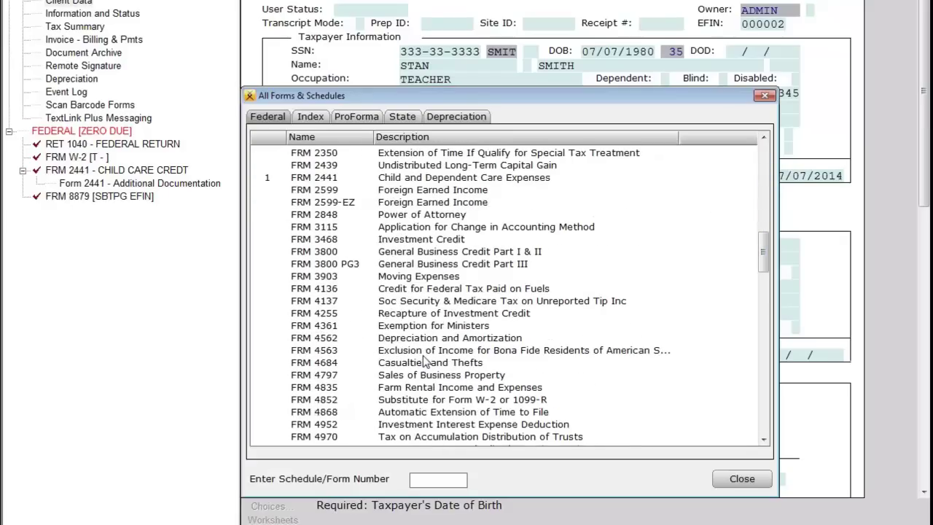
{"action": "scroll", "coordinate": [421, 339], "scroll_direction": "down", "scroll_amount": 20}
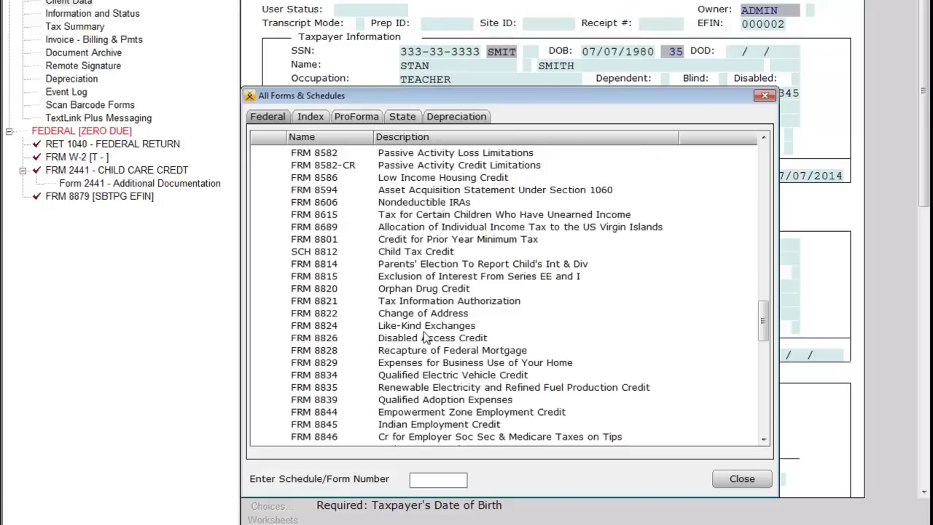
{"action": "scroll", "coordinate": [425, 332], "scroll_direction": "down", "scroll_amount": 5}
{"action": "scroll", "coordinate": [412, 316], "scroll_direction": "up", "scroll_amount": 20}
{"action": "scroll", "coordinate": [413, 311], "scroll_direction": "up", "scroll_amount": 20}
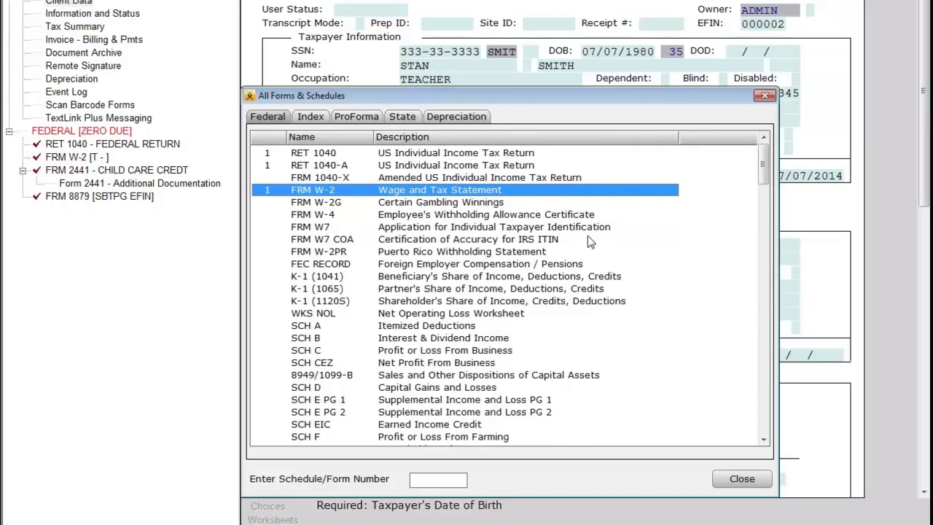
{"action": "type", "text": "c"}
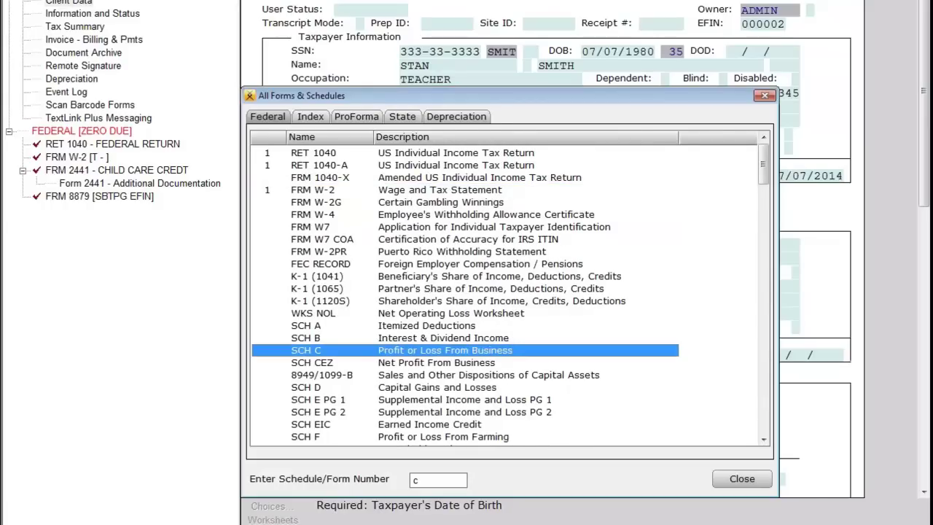
{"action": "type", "text": "d"}
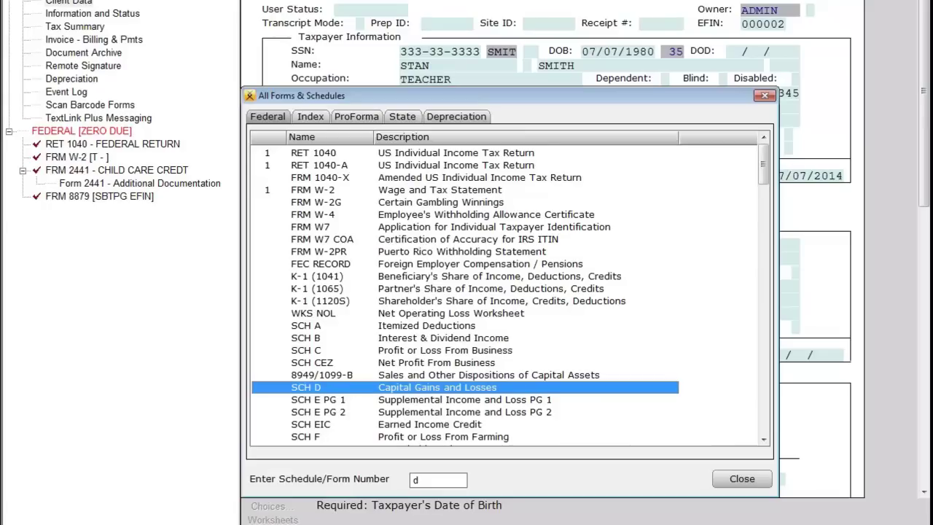
{"action": "type", "text": "1099"}
{"action": "key", "text": "Down"}
{"action": "key", "text": "Down"}
{"action": "left_click", "coordinate": [325, 411]}
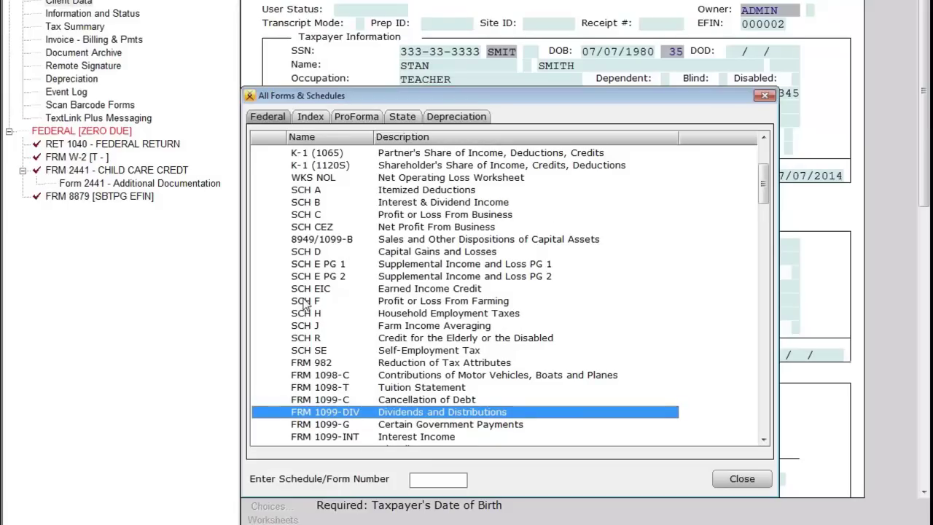
Step: In the Index tab, search the topics and arrow to Social Security Benefits (SSA-1099)
{"action": "left_click", "coordinate": [308, 118]}
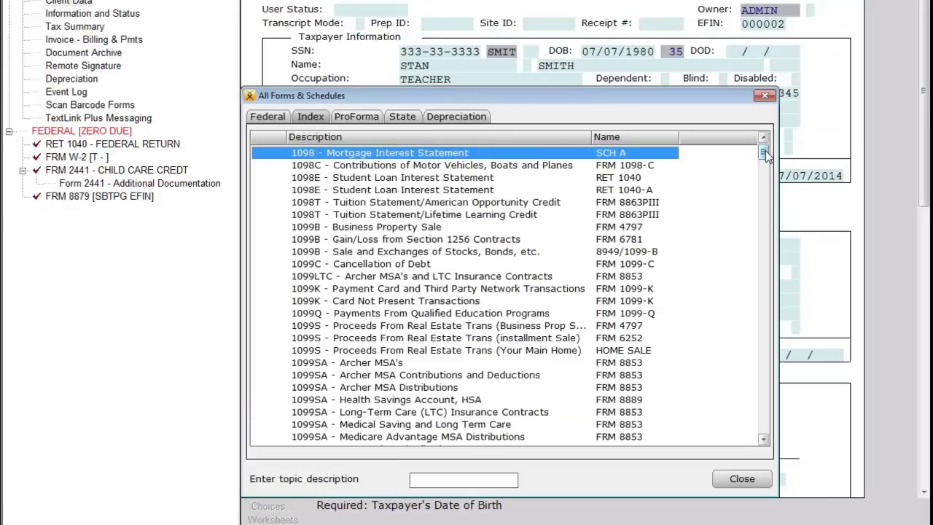
{"action": "left_click_drag", "start_coordinate": [766, 155], "coordinate": [777, 364]}
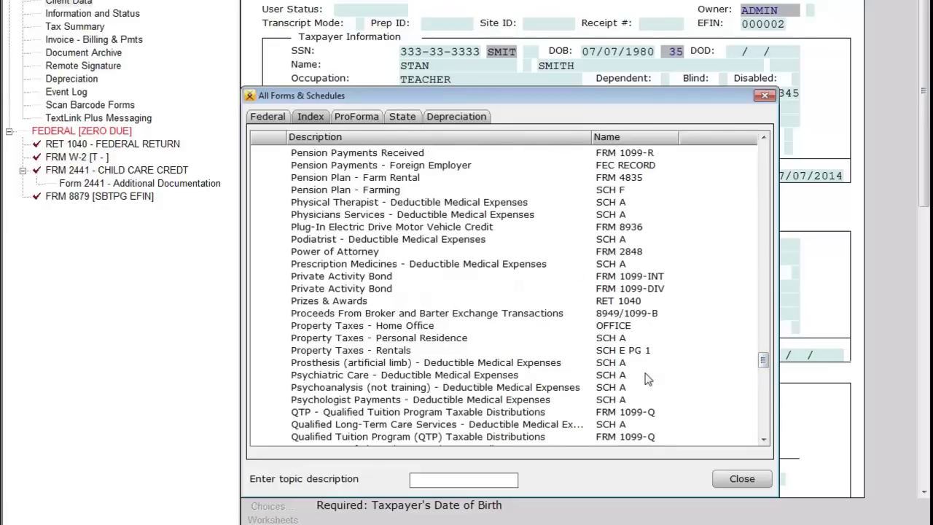
{"action": "left_click_drag", "start_coordinate": [766, 366], "coordinate": [771, 135]}
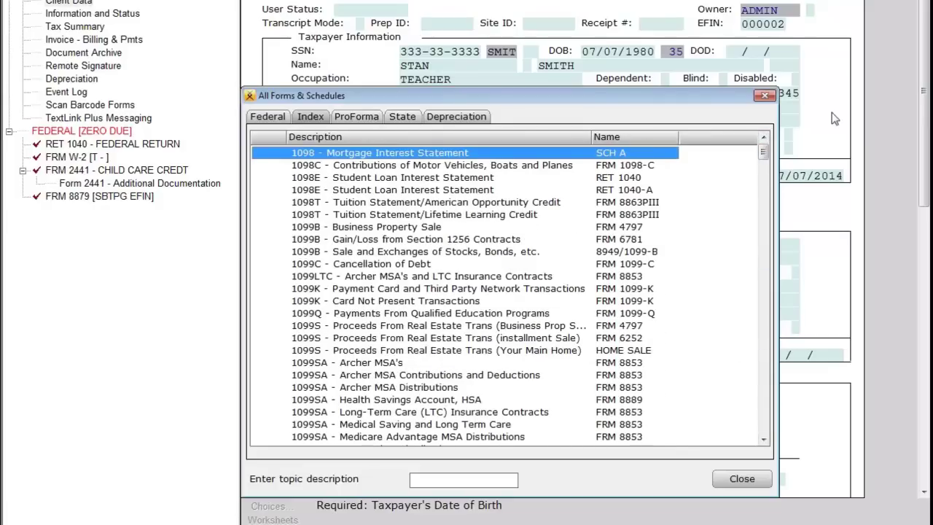
{"action": "type", "text": "edud"}
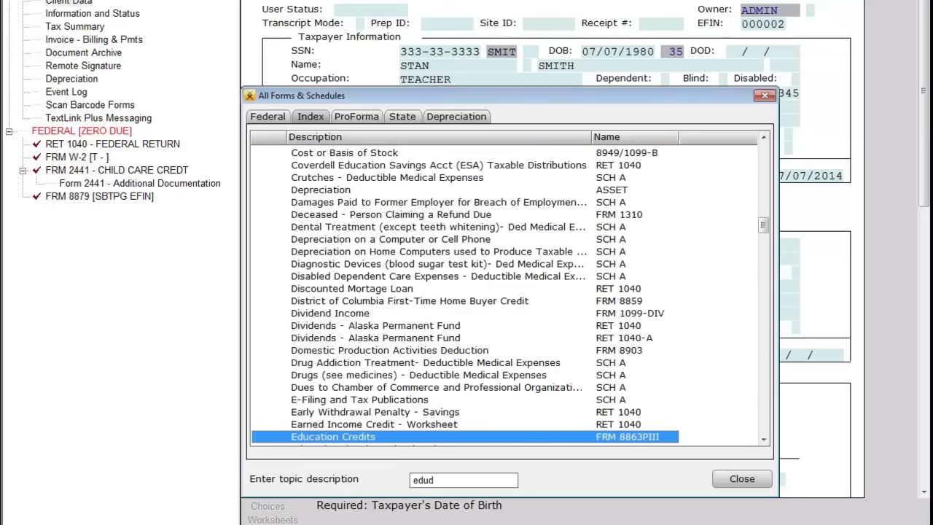
{"action": "key", "text": "Tab"}
{"action": "key", "text": "Down"}
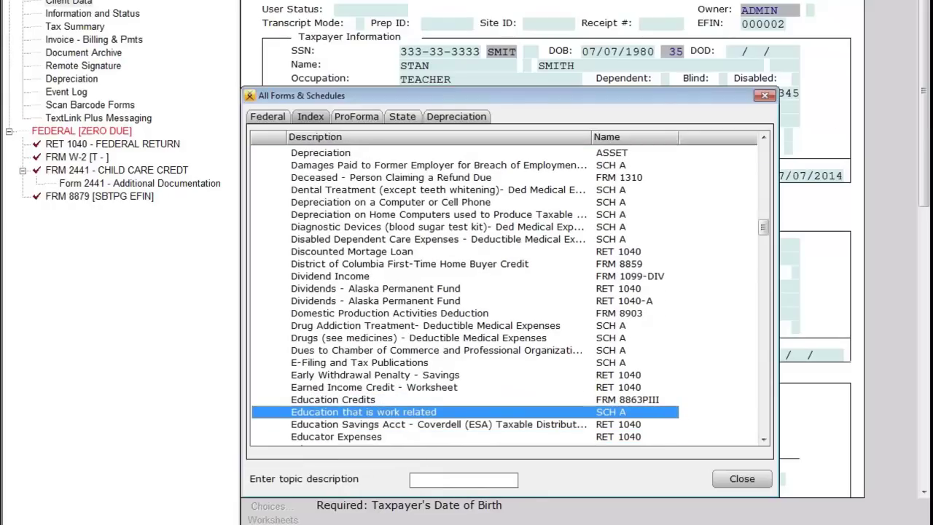
{"action": "type", "text": "ssocial"}
{"action": "key", "text": "Down"}
{"action": "key", "text": "Down"}
{"action": "key", "text": "Down"}
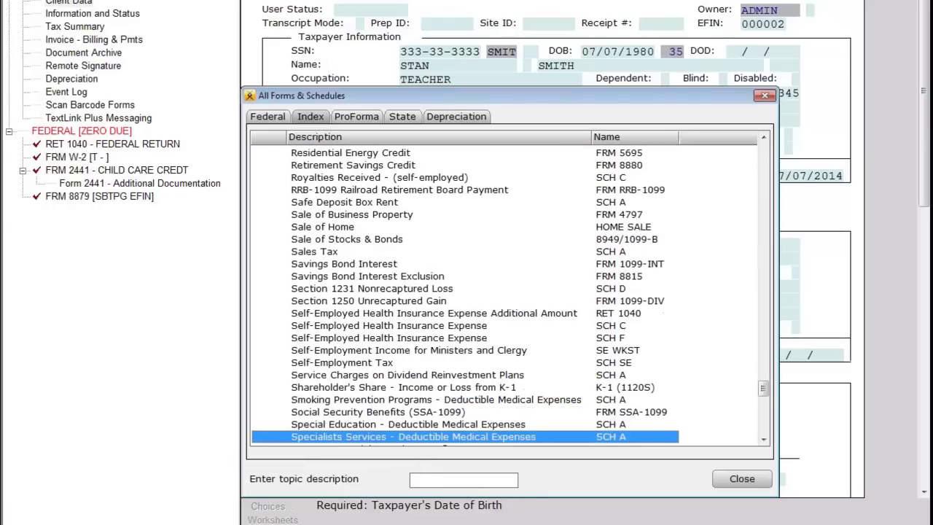
{"action": "key", "text": "Up"}
{"action": "key", "text": "Up"}
{"action": "key", "text": "Up"}
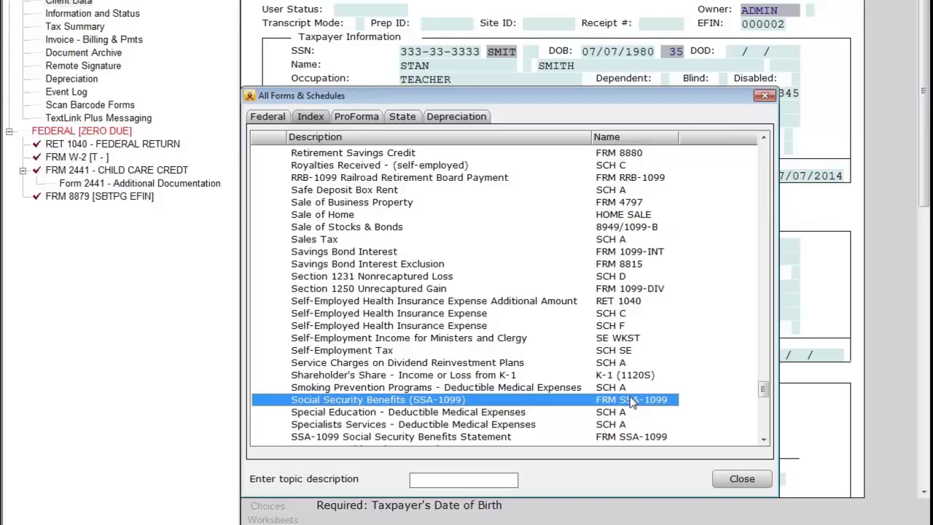
Step: Attach California resident return RET 540 from the State tab and accept the pre-release notice
{"action": "left_click", "coordinate": [409, 120]}
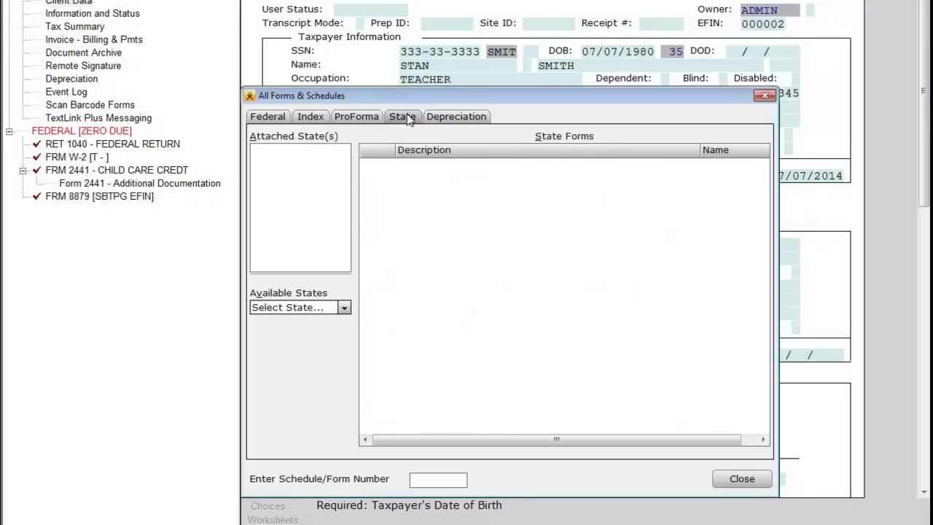
{"action": "left_click", "coordinate": [344, 308]}
{"action": "left_click_drag", "start_coordinate": [347, 337], "coordinate": [347, 321]}
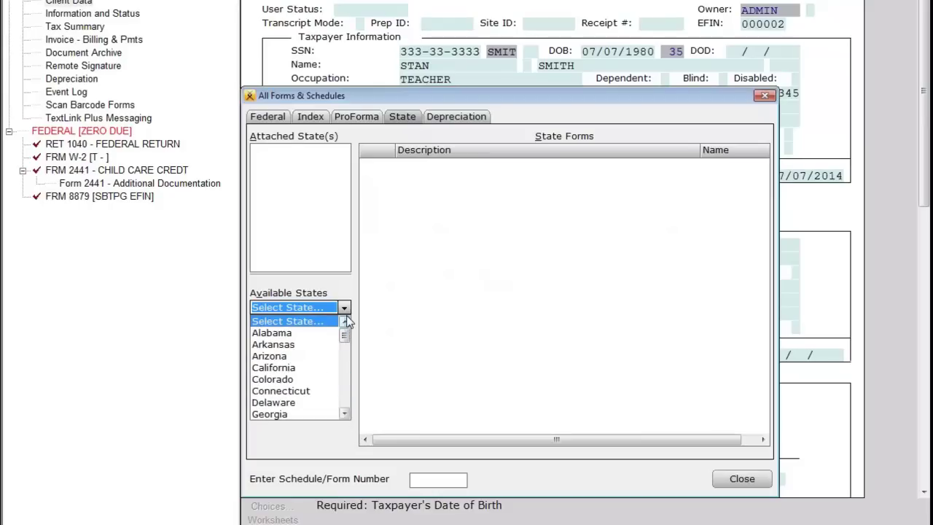
{"action": "left_click", "coordinate": [324, 370]}
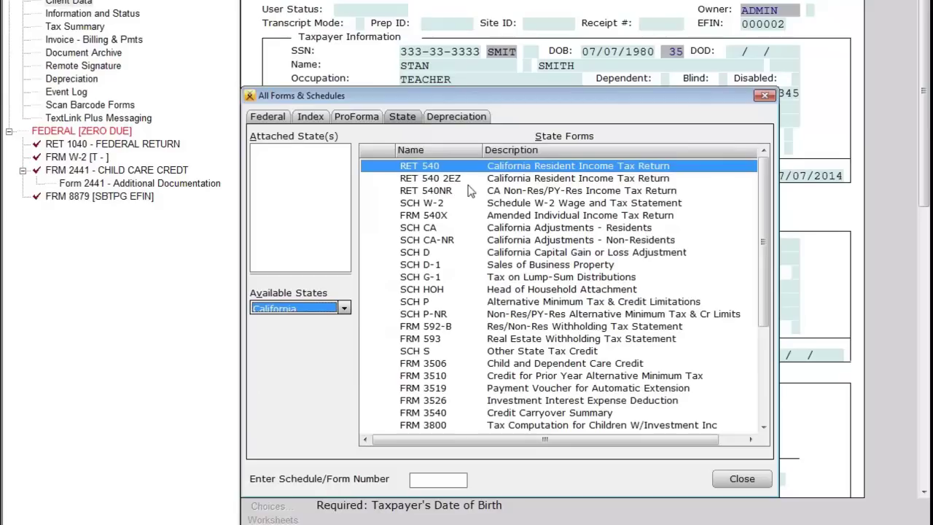
{"action": "left_click", "coordinate": [453, 167]}
{"action": "left_click", "coordinate": [454, 167]}
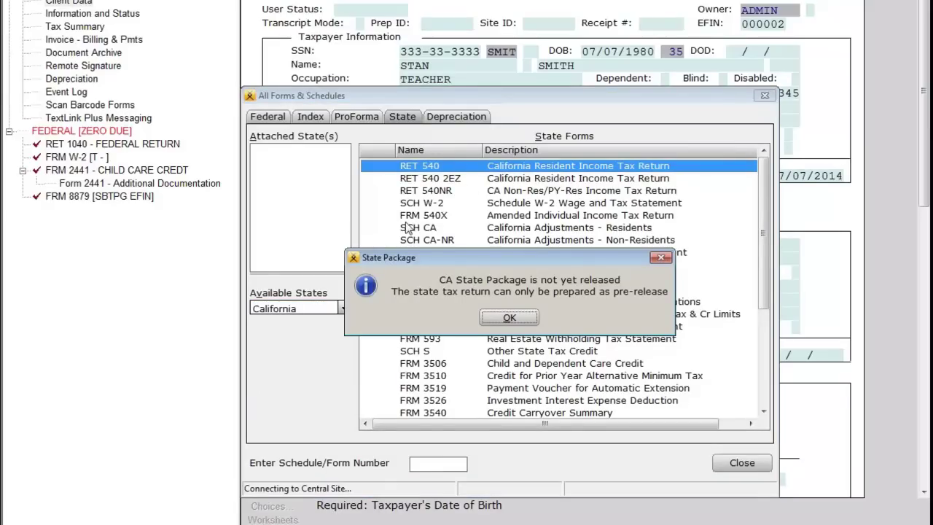
{"action": "left_click", "coordinate": [508, 318]}
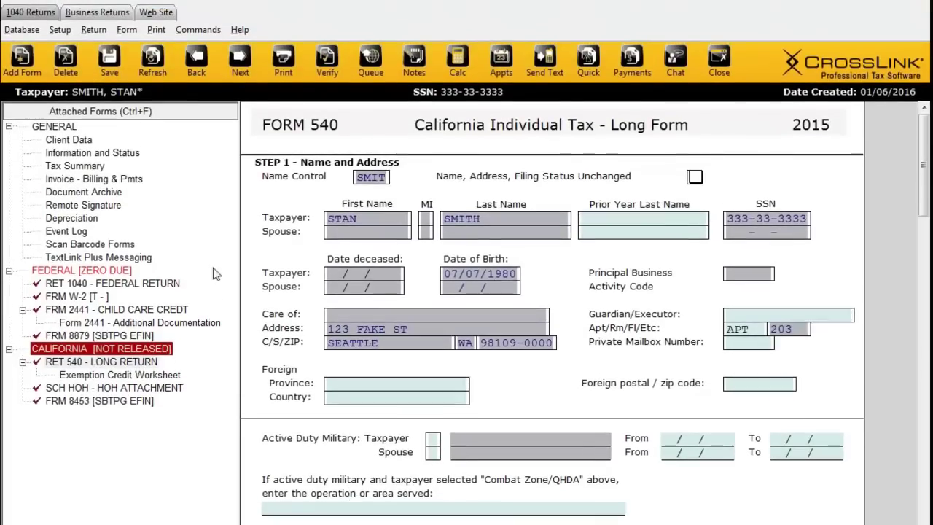
Step: Select the attached W-2 form in the forms tree, dismissing the forms list unused
{"action": "left_click", "coordinate": [102, 295]}
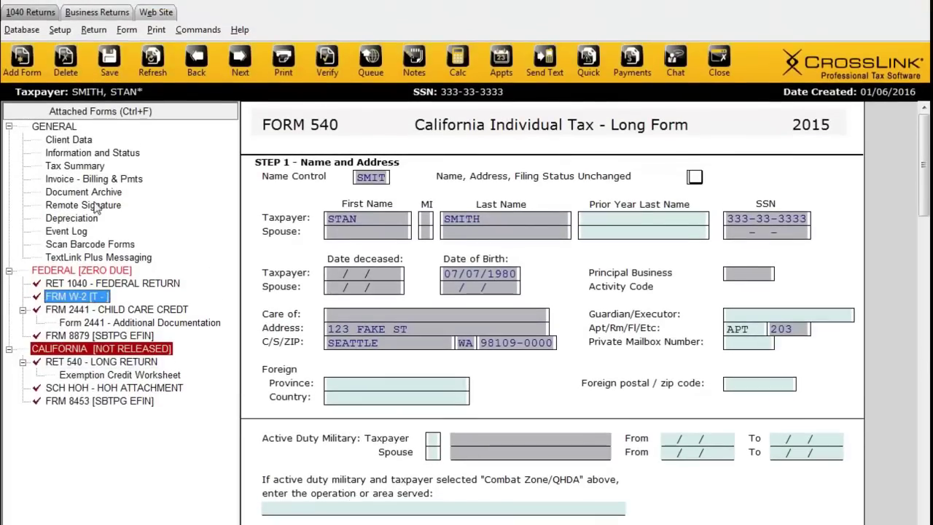
{"action": "left_click", "coordinate": [27, 76]}
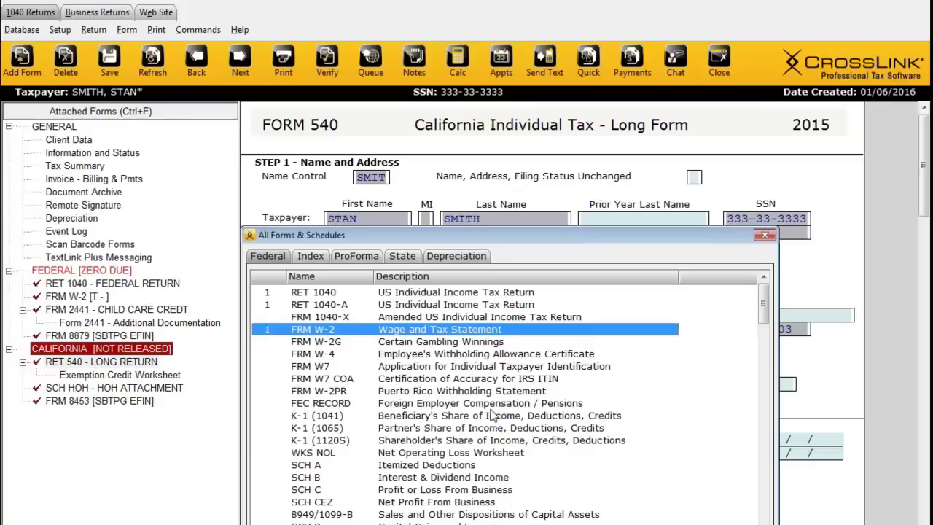
{"action": "left_click", "coordinate": [764, 235]}
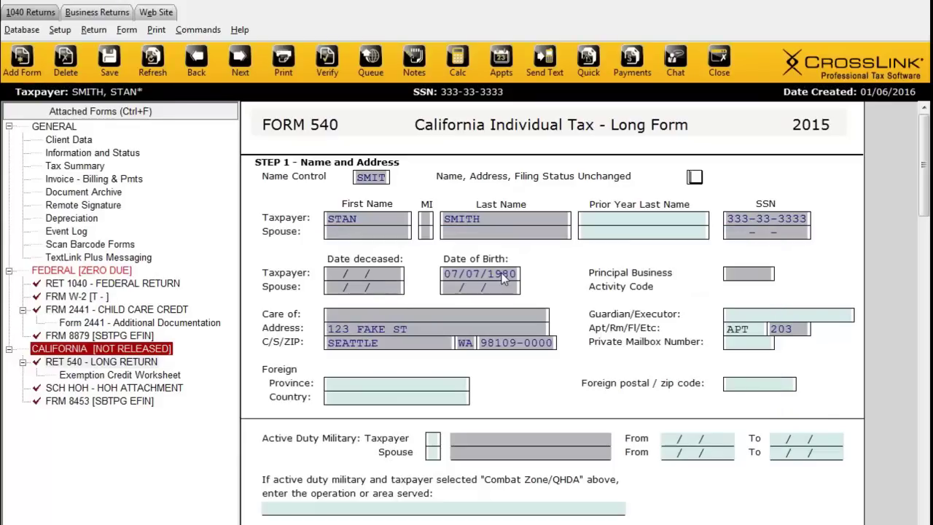
{"action": "left_click", "coordinate": [75, 297]}
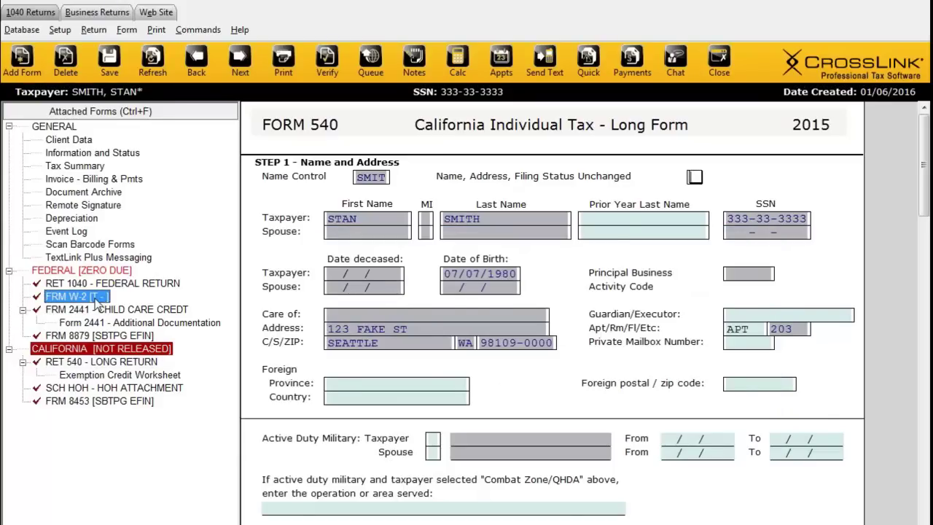
Step: Enter 50,000 wages in box 1 and 4,500 federal tax withheld in box 2
{"action": "double_click", "coordinate": [95, 297]}
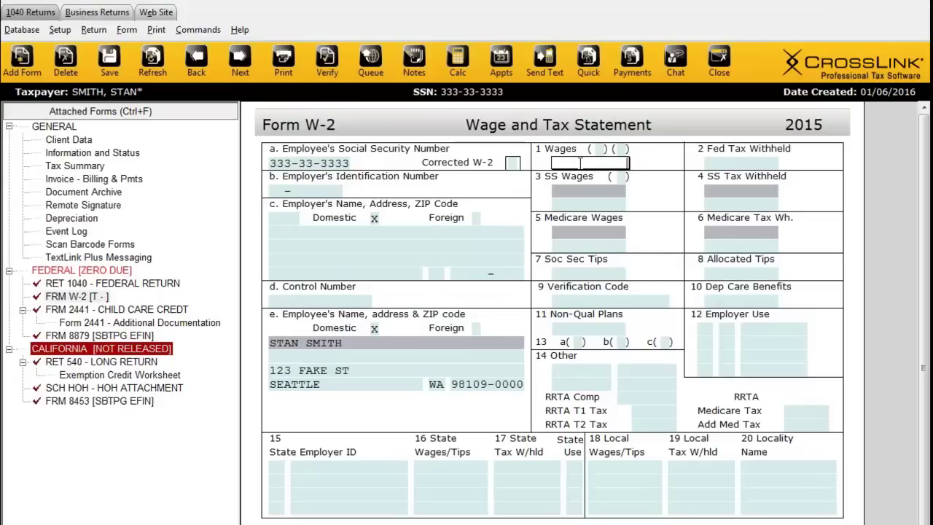
{"action": "type", "text": "50000"}
{"action": "key", "text": "Return"}
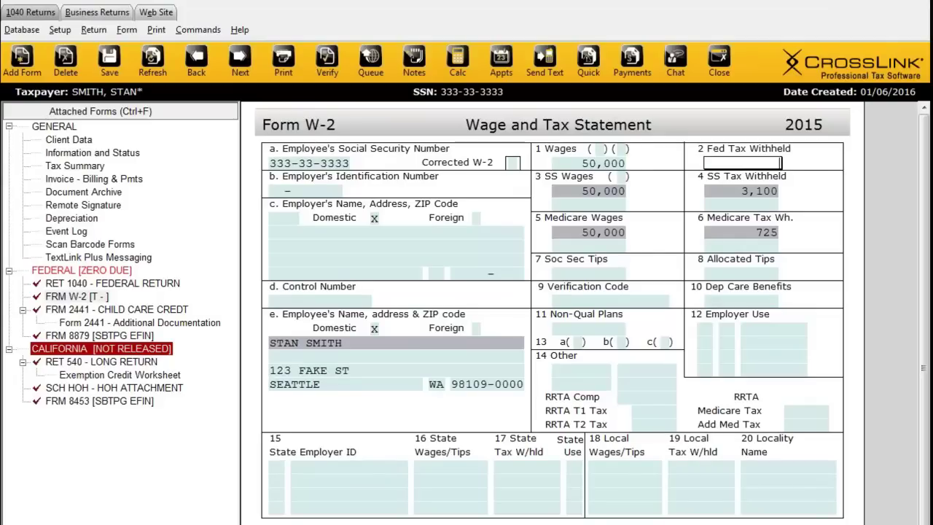
{"action": "type", "text": "4500"}
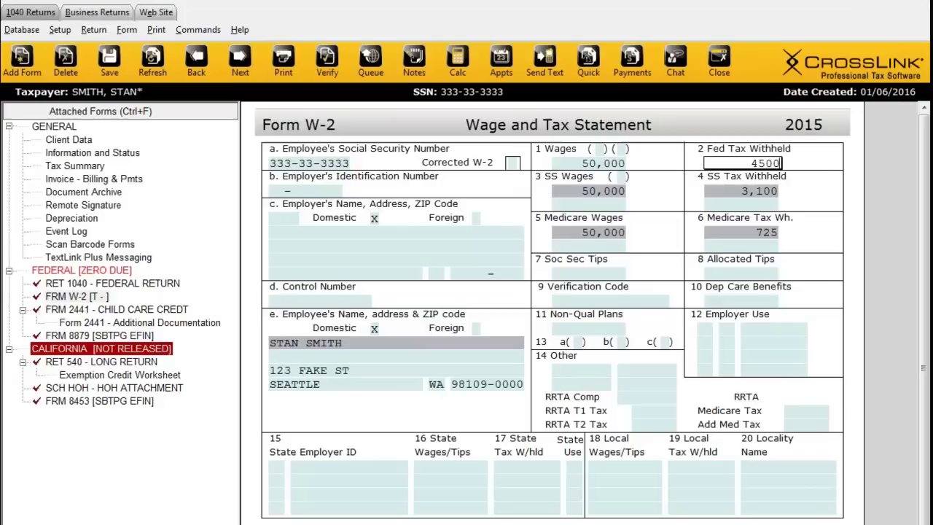
{"action": "key", "text": "Return"}
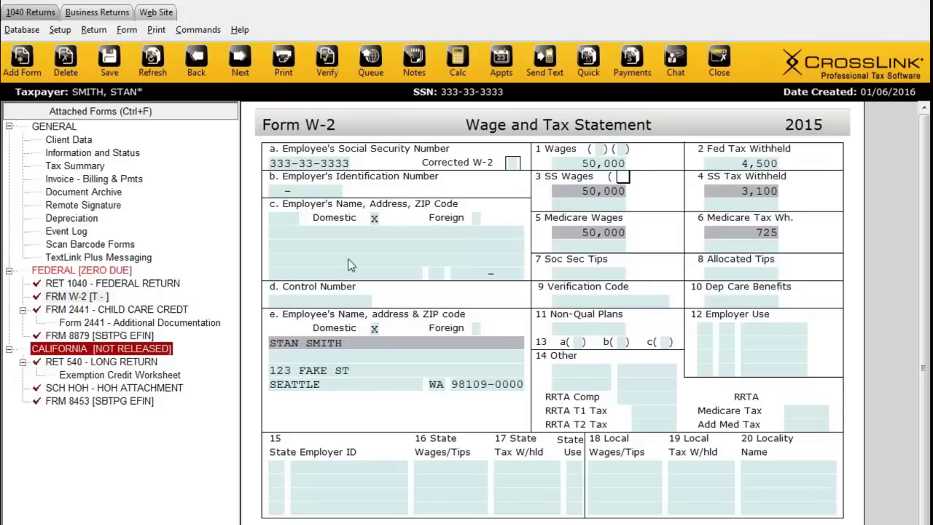
Step: Go to the employer ID and name fields and bring up the stored reference databases
{"action": "left_click", "coordinate": [294, 189]}
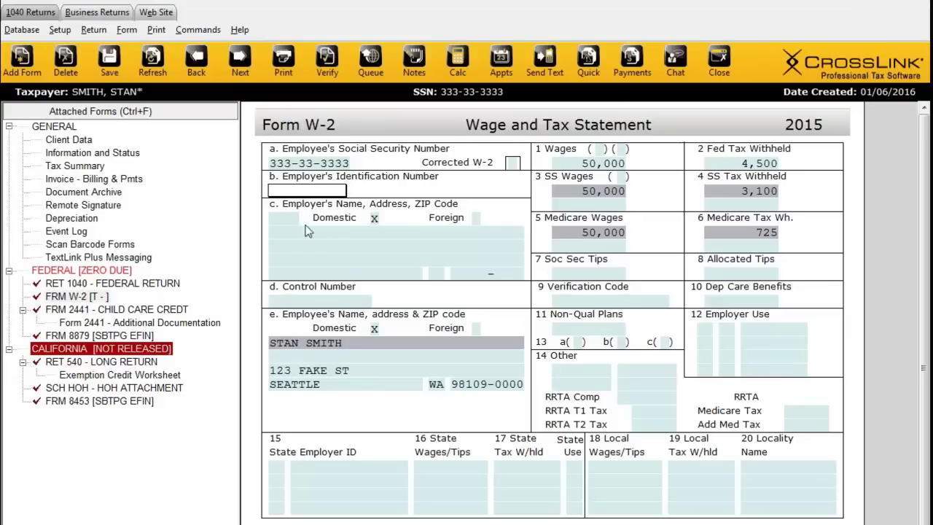
{"action": "left_click", "coordinate": [301, 234]}
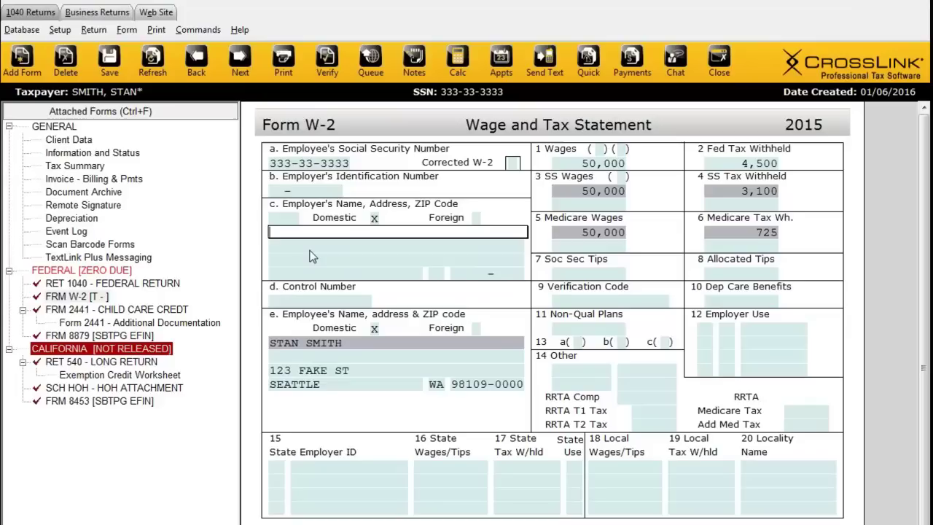
{"action": "left_click", "coordinate": [23, 31]}
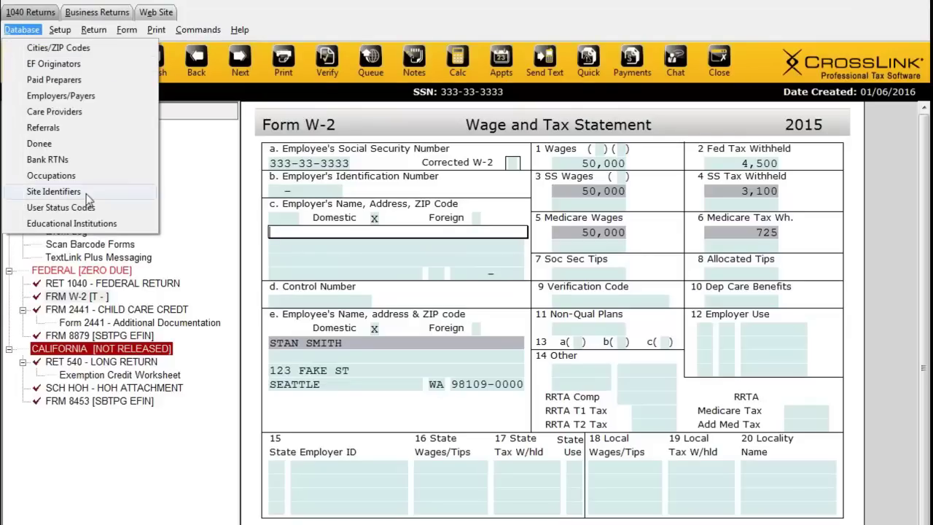
Step: Fill the W-2 employer details by choosing FINS GYM from the saved employers list
{"action": "left_click", "coordinate": [66, 96]}
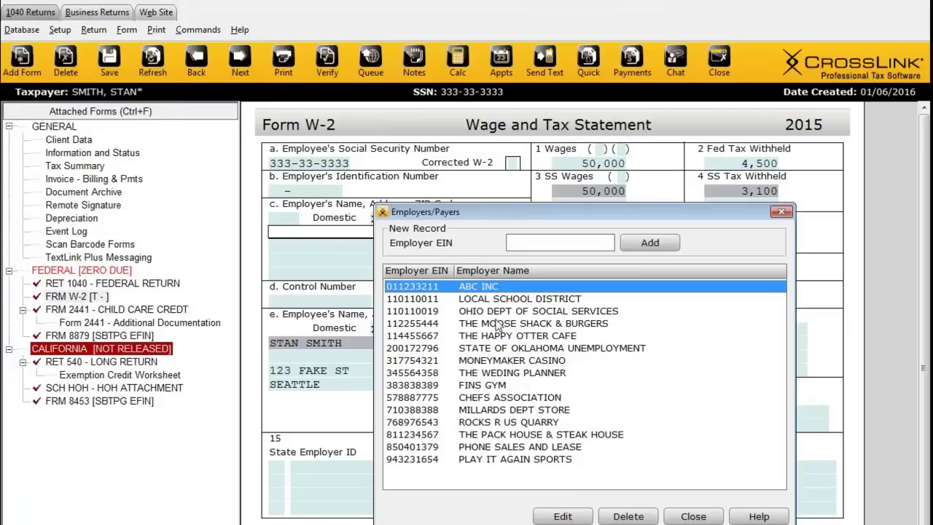
{"action": "left_click", "coordinate": [781, 212]}
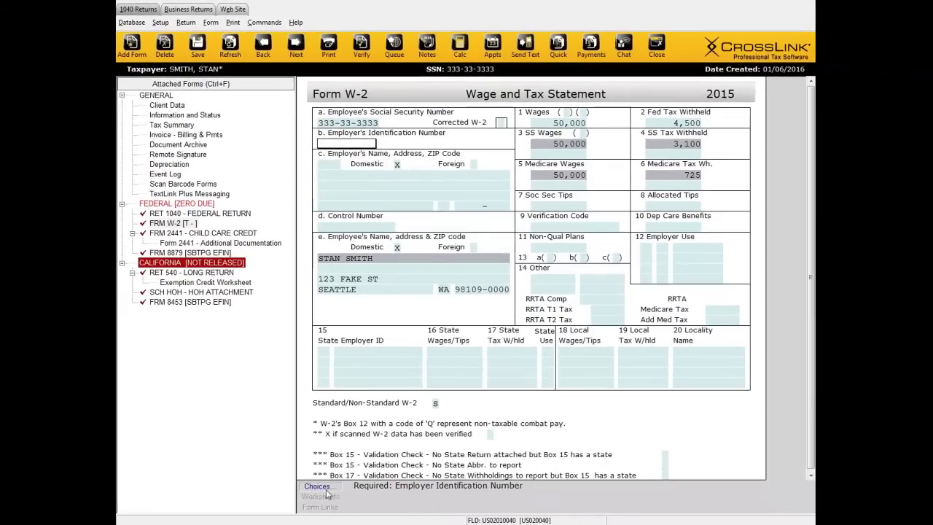
{"action": "left_click", "coordinate": [326, 490]}
{"action": "left_click_drag", "start_coordinate": [515, 372], "coordinate": [512, 336]}
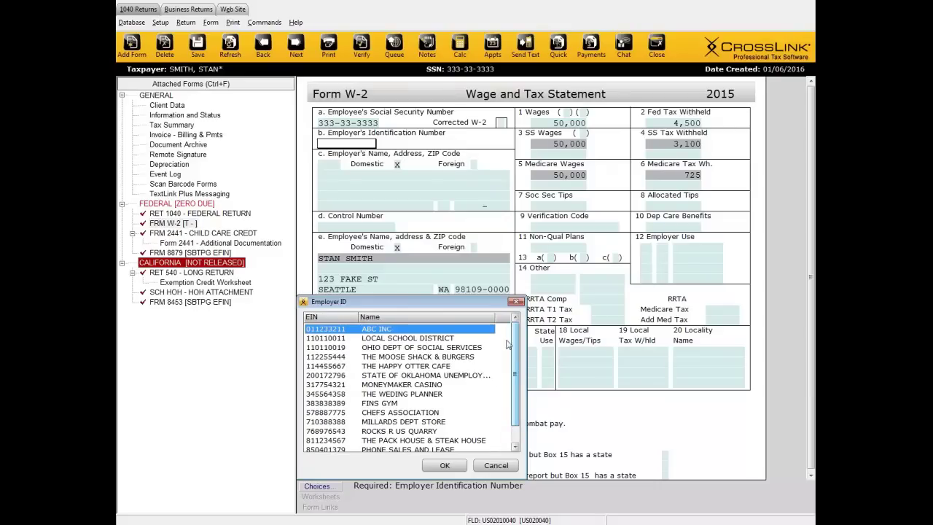
{"action": "left_click", "coordinate": [378, 404]}
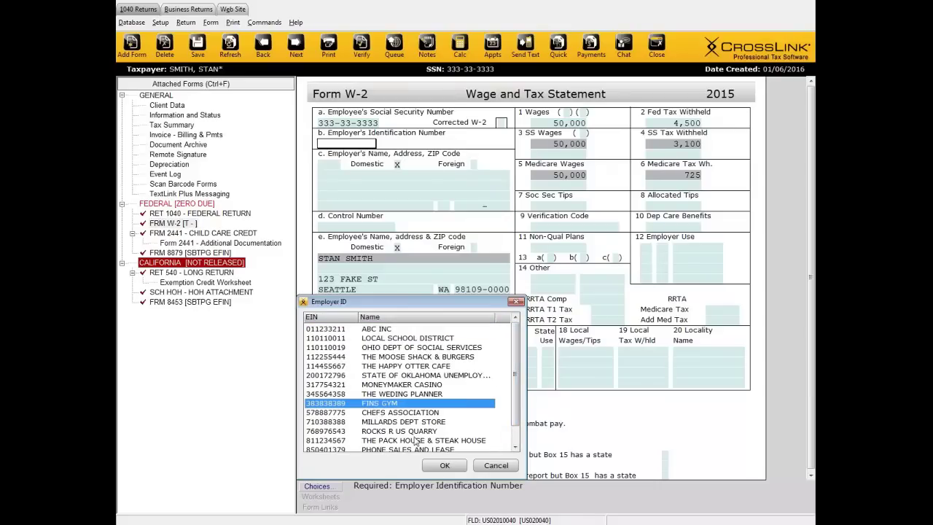
{"action": "left_click", "coordinate": [444, 464]}
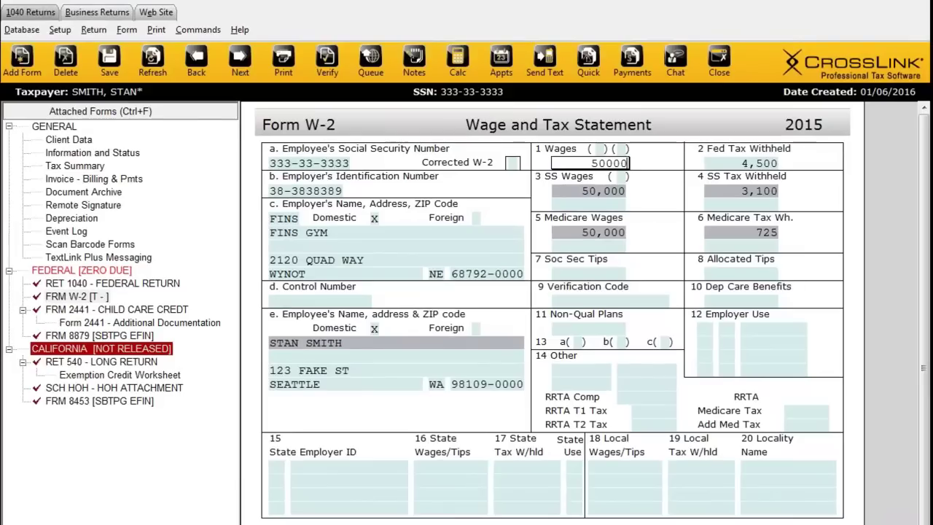
Step: Enter CA with the state employer ID in box 15 and 1,450 California withholding
{"action": "left_click", "coordinate": [271, 465]}
{"action": "type", "text": "CA"}
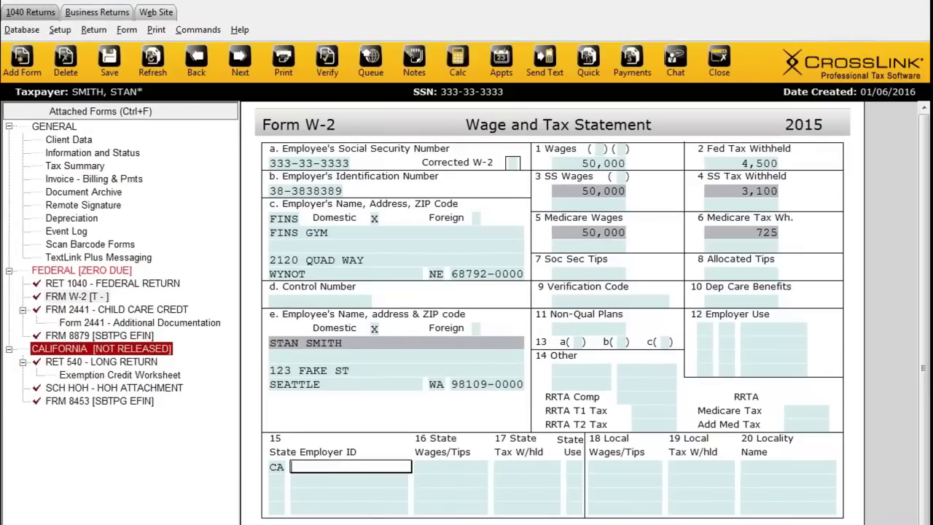
{"action": "type", "text": "98765432"}
{"action": "key", "text": "Tab"}
{"action": "key", "text": "Tab"}
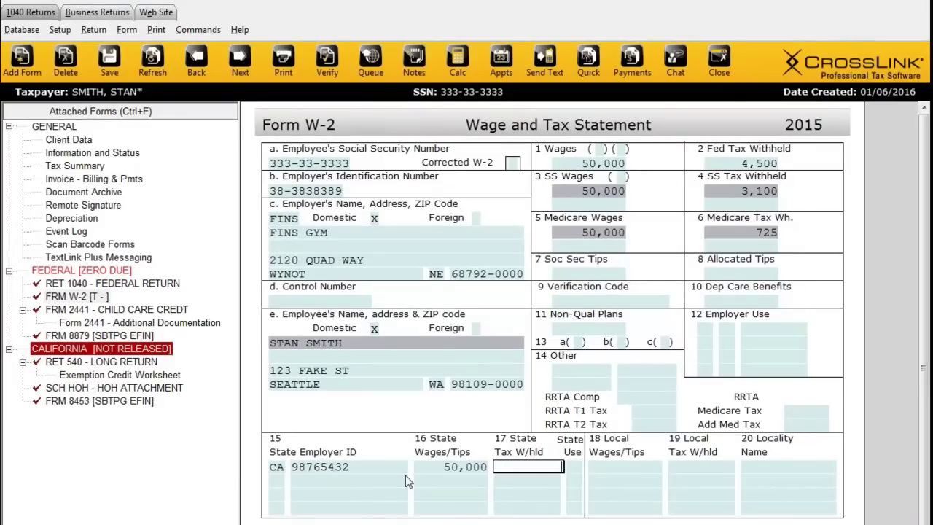
{"action": "type", "text": "1450"}
{"action": "key", "text": "Tab"}
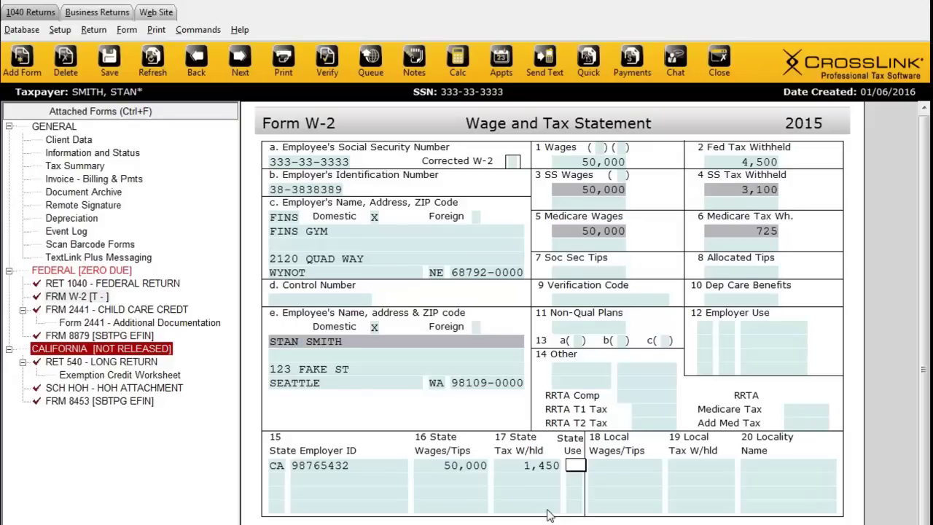
{"action": "left_click", "coordinate": [86, 141]}
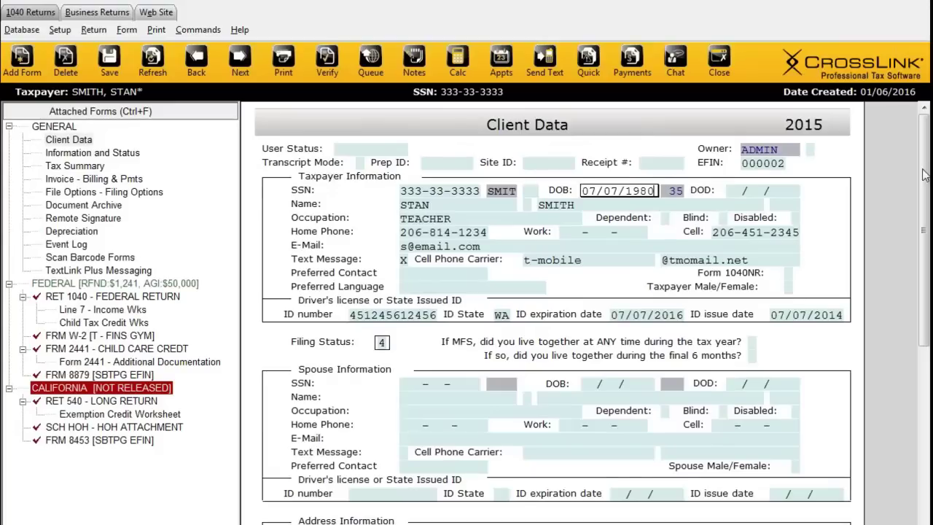
{"action": "scroll", "coordinate": [923, 175], "scroll_direction": "down", "scroll_amount": 10}
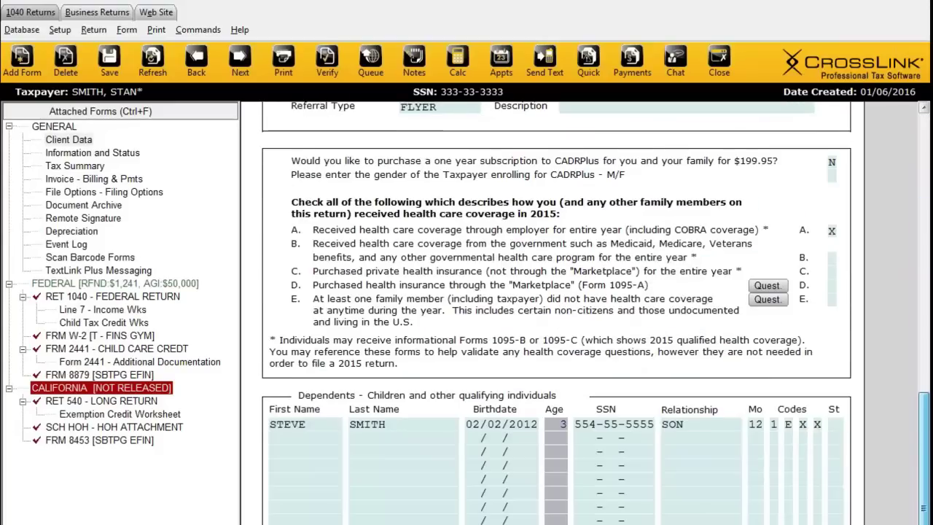
{"action": "scroll", "coordinate": [924, 175], "scroll_direction": "up", "scroll_amount": 9}
{"action": "scroll", "coordinate": [794, 195], "scroll_direction": "up", "scroll_amount": 2}
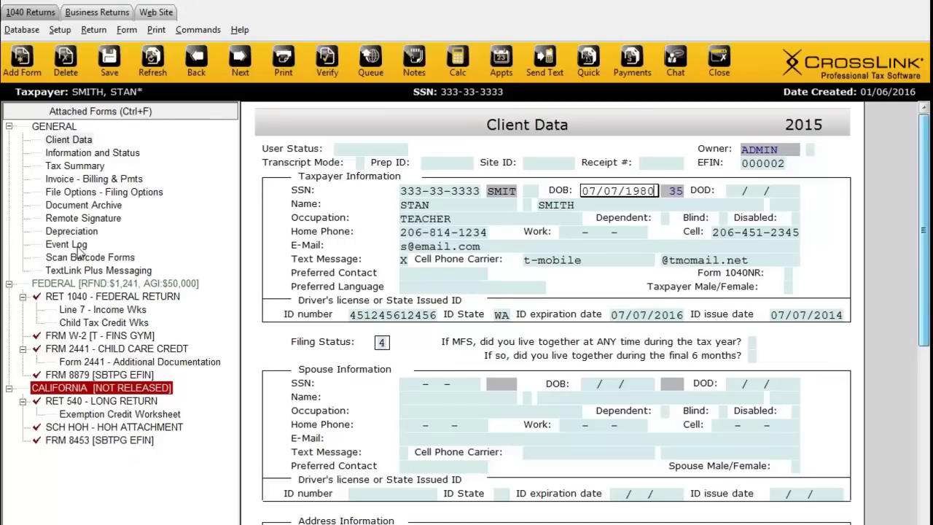
Step: Open and scroll the All Forms & Schedules list, then close it without adding a form
{"action": "left_click", "coordinate": [22, 64]}
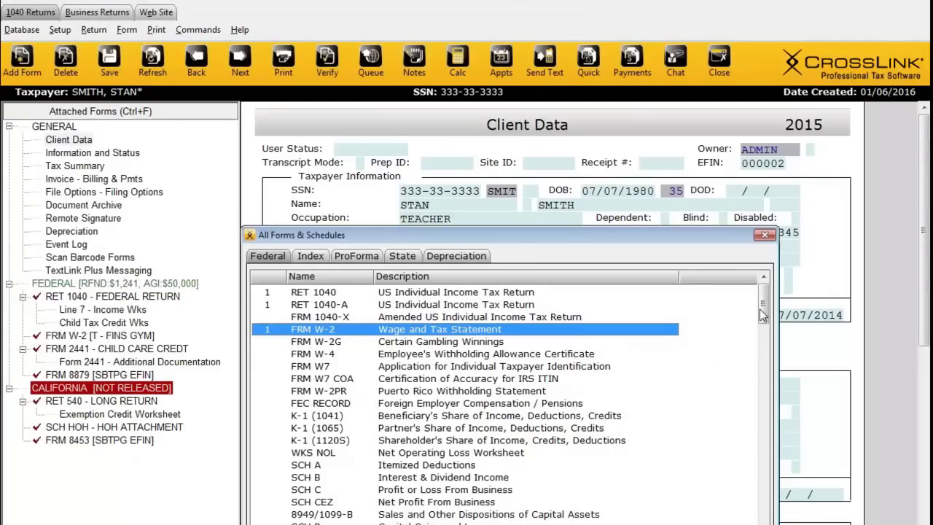
{"action": "scroll", "coordinate": [763, 314], "scroll_direction": "down", "scroll_amount": 15}
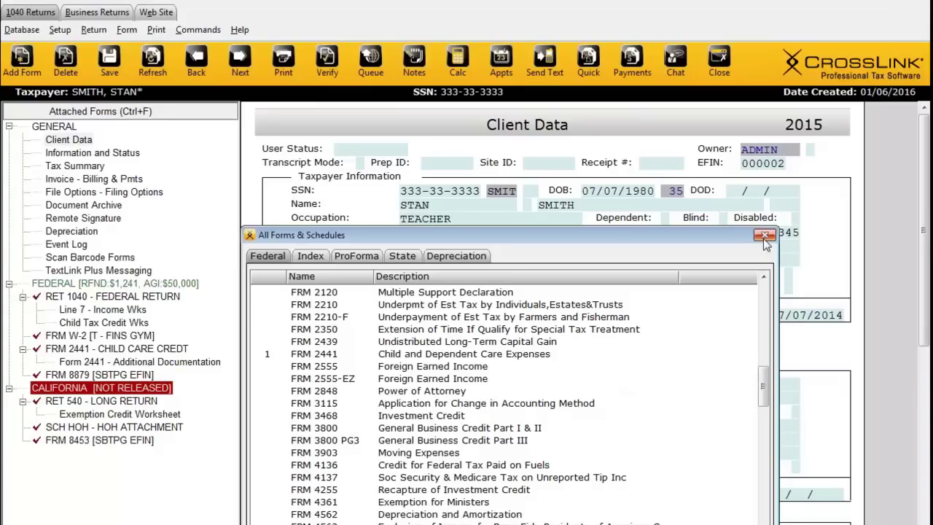
{"action": "left_click", "coordinate": [764, 235]}
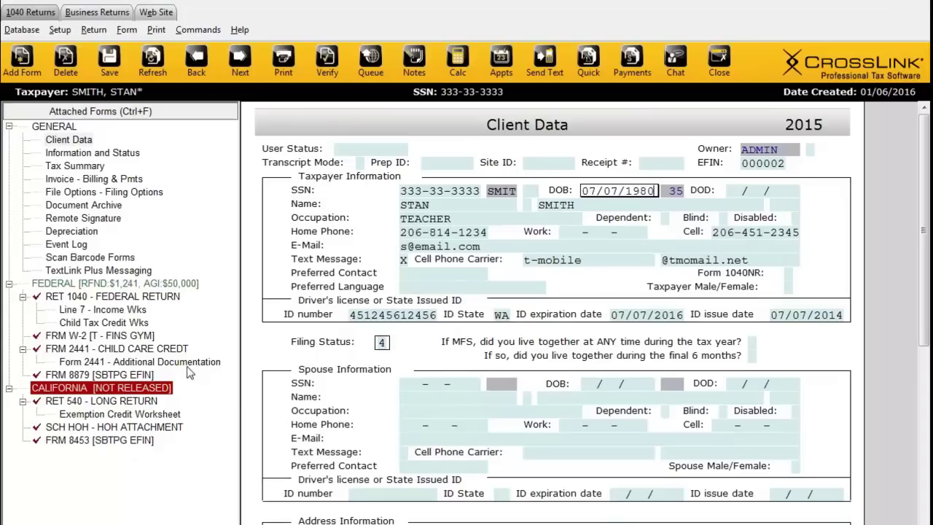
Step: Open FRM 8879 [SBTPG EFIN] e-File Signature Authorization from the forms tree
{"action": "left_click", "coordinate": [110, 375]}
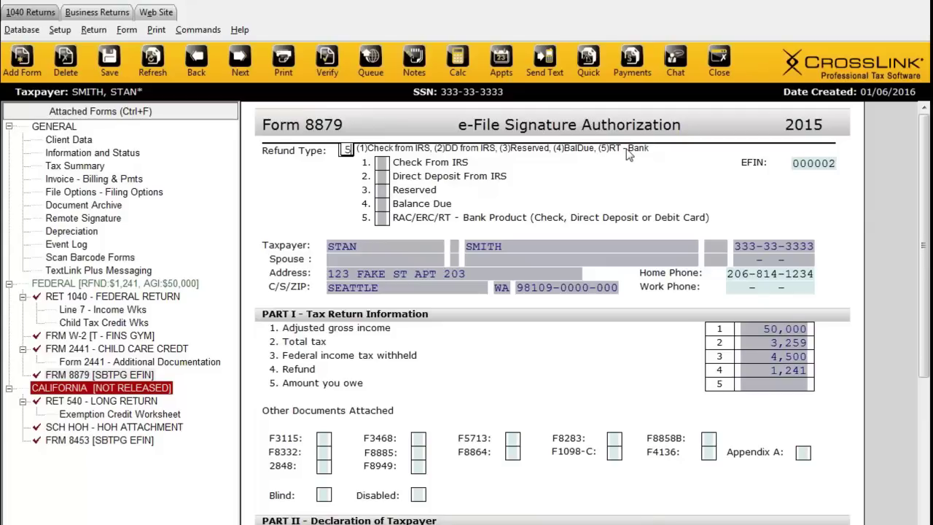
Step: Commit Refund Type 5 (RT bank product) on Form 8879 and return to the Refund Type field
{"action": "key", "text": "Return"}
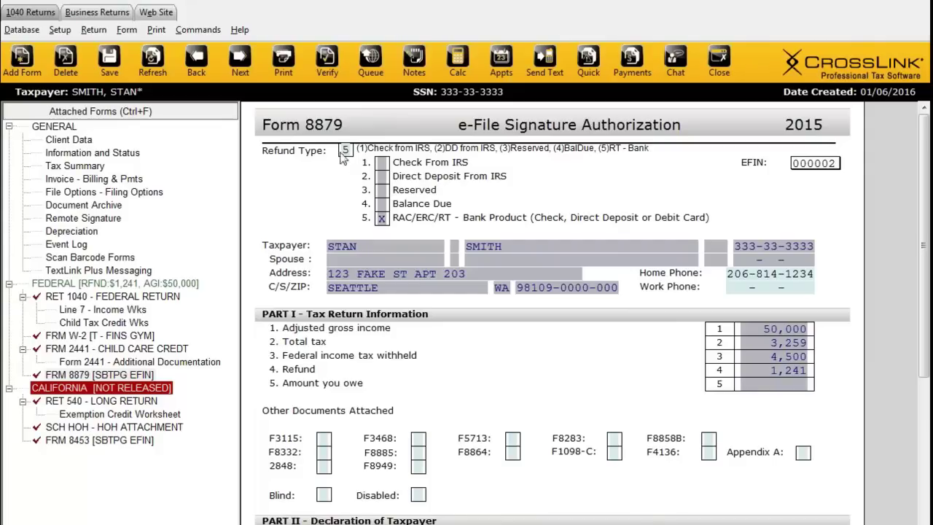
{"action": "key", "text": "shift+Tab"}
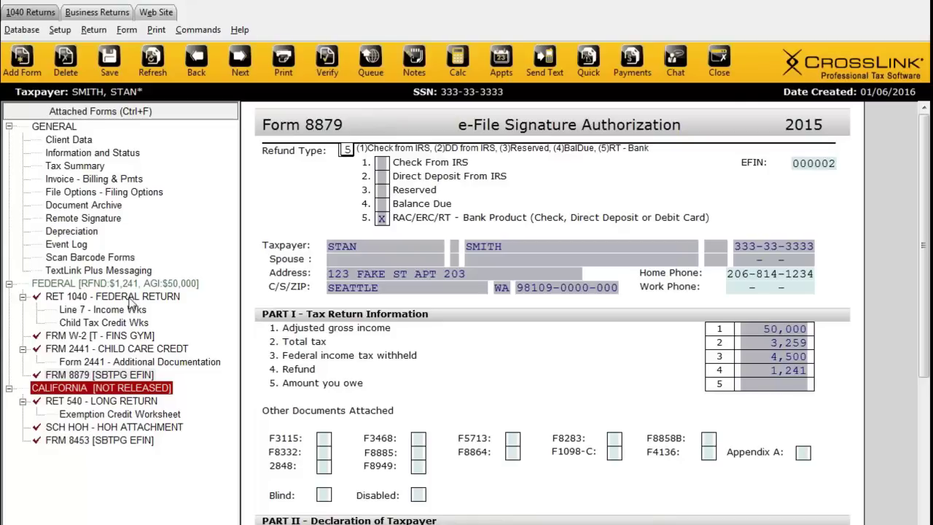
{"action": "left_click", "coordinate": [84, 336]}
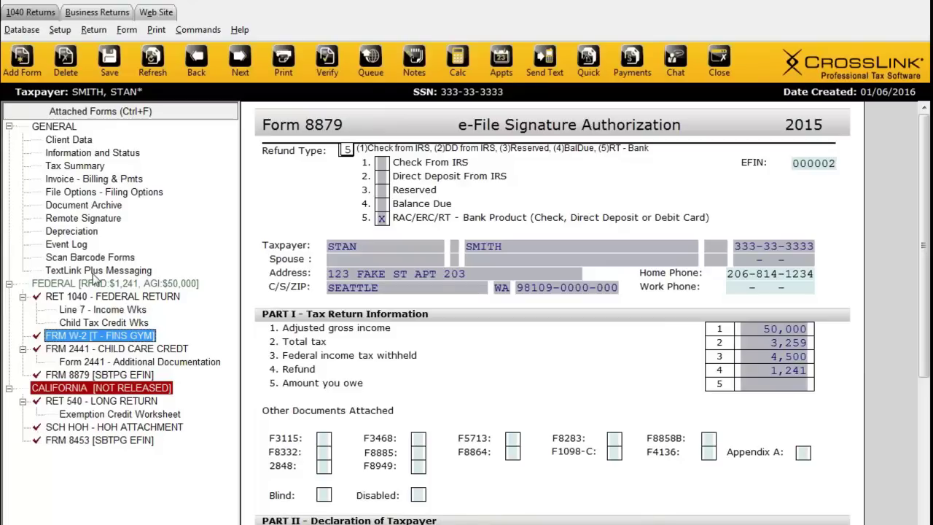
Step: Run Verify, review the Return Errors and Rejects list, and open the top error's form
{"action": "left_click", "coordinate": [332, 71]}
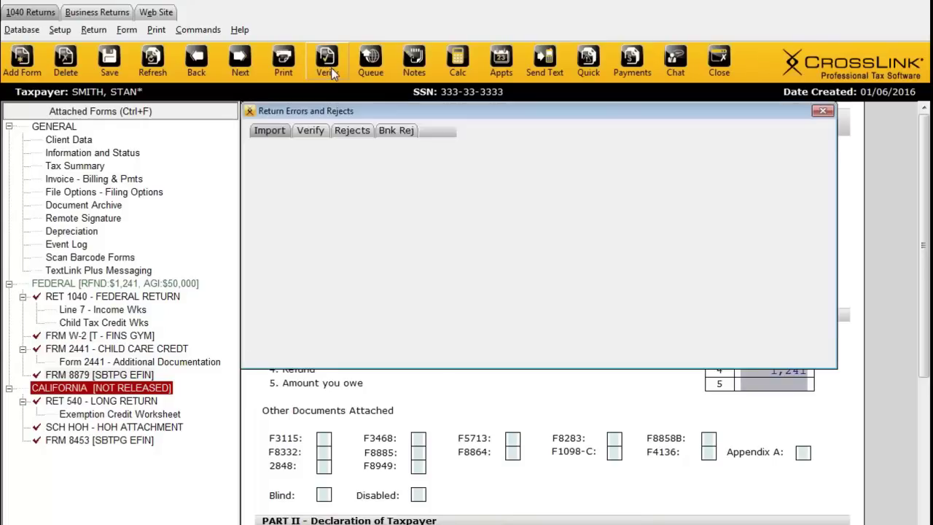
{"action": "left_click_drag", "start_coordinate": [819, 186], "coordinate": [825, 314]}
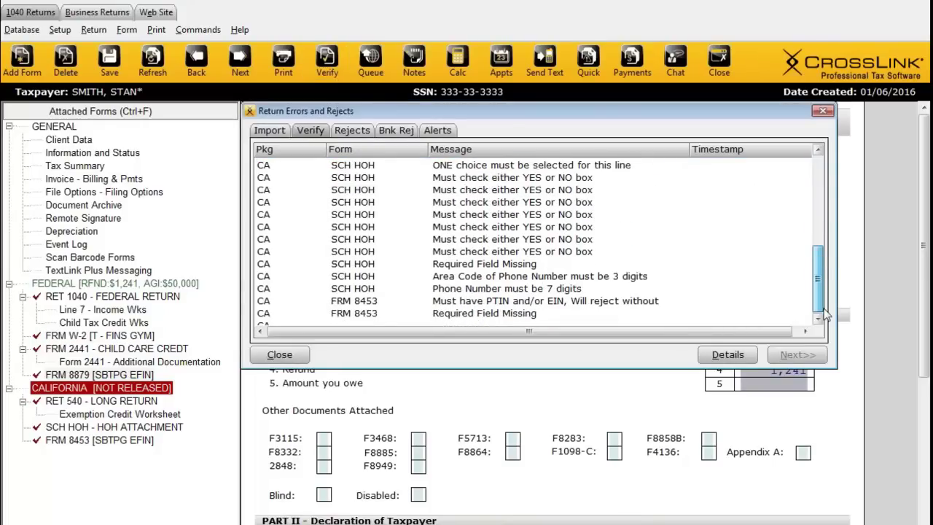
{"action": "scroll", "coordinate": [820, 291], "scroll_direction": "up", "scroll_amount": 5}
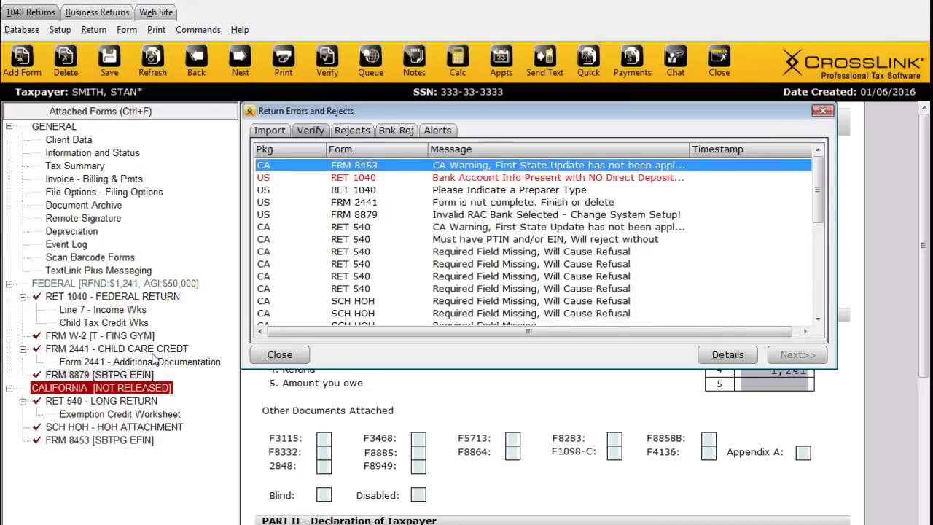
{"action": "scroll", "coordinate": [354, 241], "scroll_direction": "down", "scroll_amount": 5}
{"action": "scroll", "coordinate": [375, 230], "scroll_direction": "up", "scroll_amount": 5}
{"action": "double_click", "coordinate": [374, 166]}
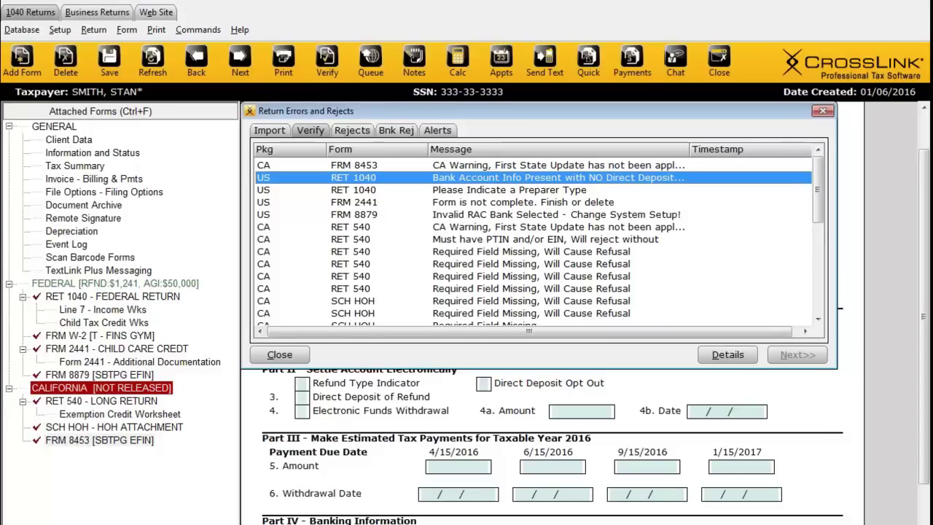
Step: Opt out of direct deposit by entering X in the Direct Deposit Opt Out field
{"action": "key", "text": "Return"}
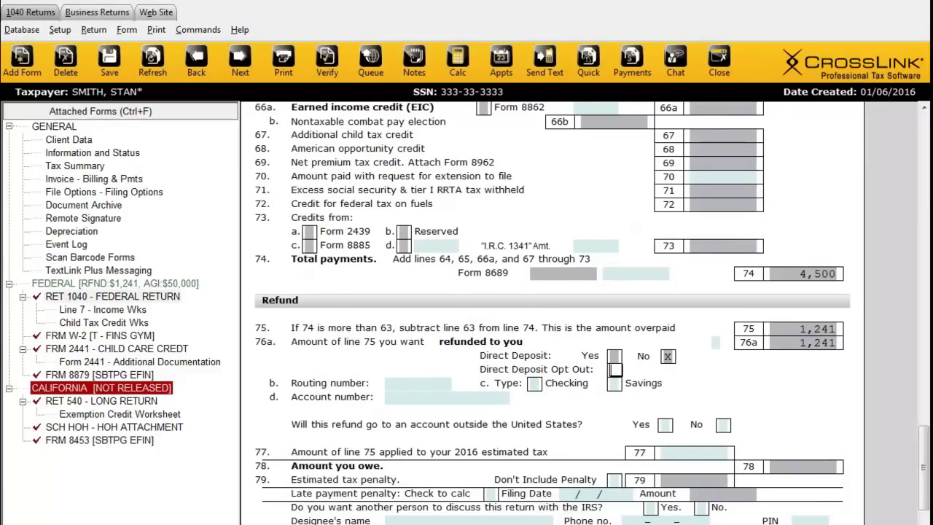
{"action": "type", "text": "x"}
{"action": "key", "text": "F8"}
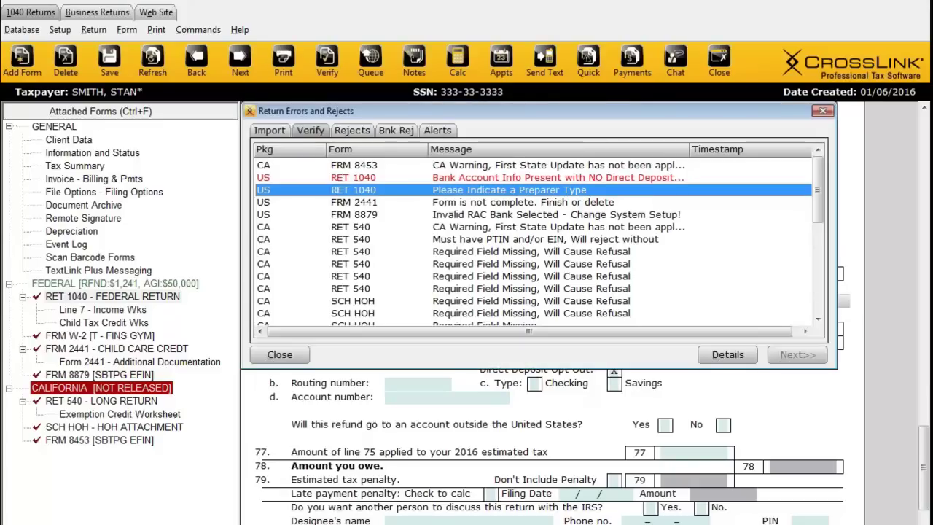
Step: Set Preparer Type to S (Self Prepared), then step on to the Form 2441 and 8879 errors
{"action": "key", "text": "Return"}
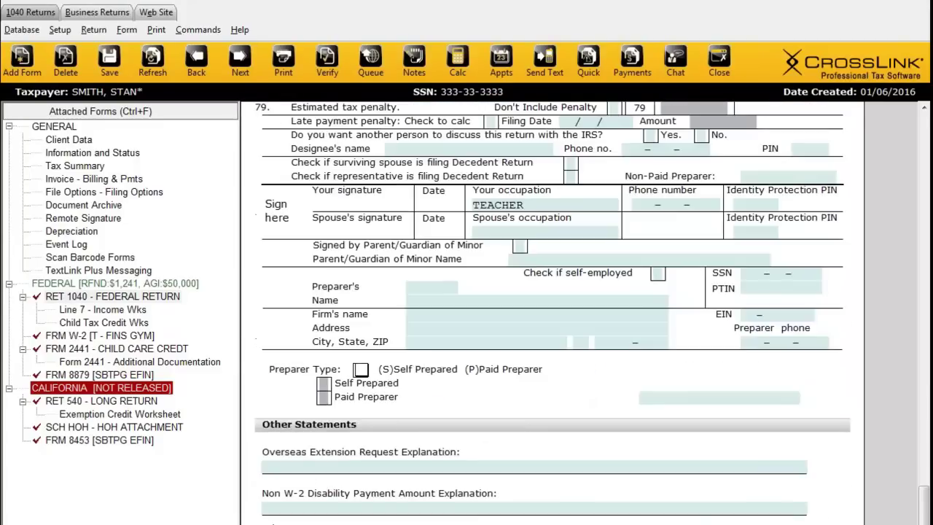
{"action": "type", "text": "S"}
{"action": "key", "text": "Return"}
{"action": "key", "text": "Return"}
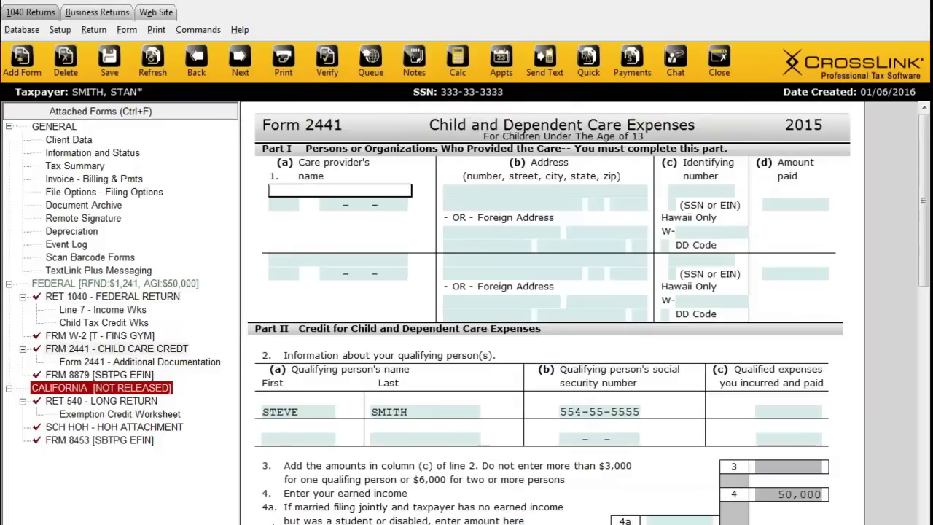
{"action": "key", "text": "Return"}
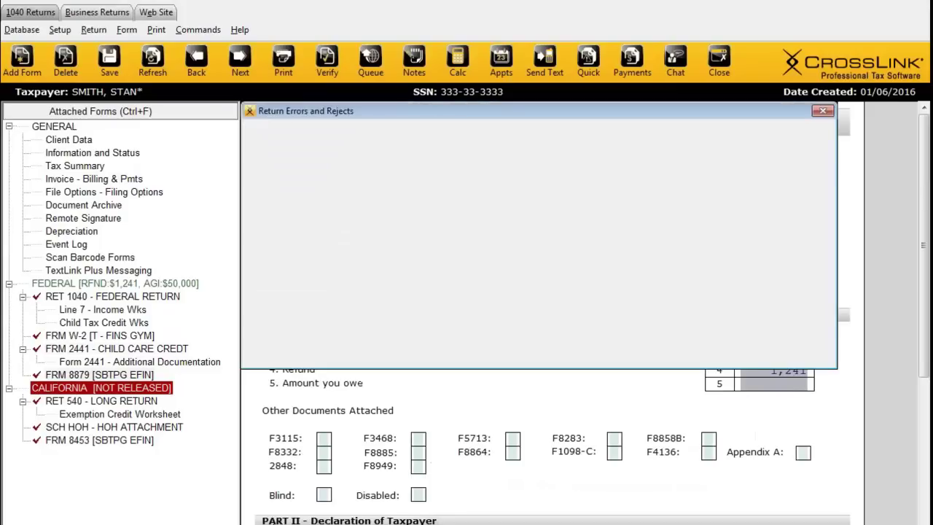
Step: Move past the last California 540 error, then save and close the return and list all returns
{"action": "key", "text": "Return"}
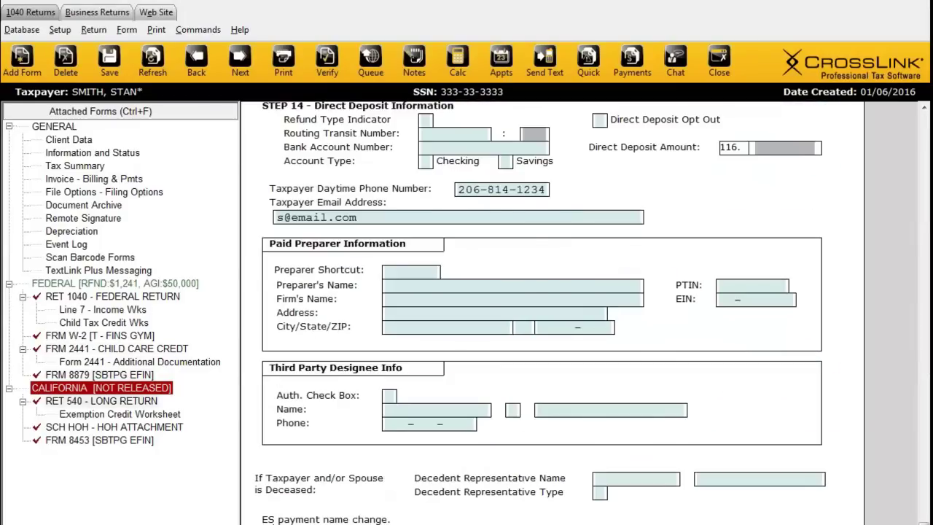
{"action": "key", "text": "Return"}
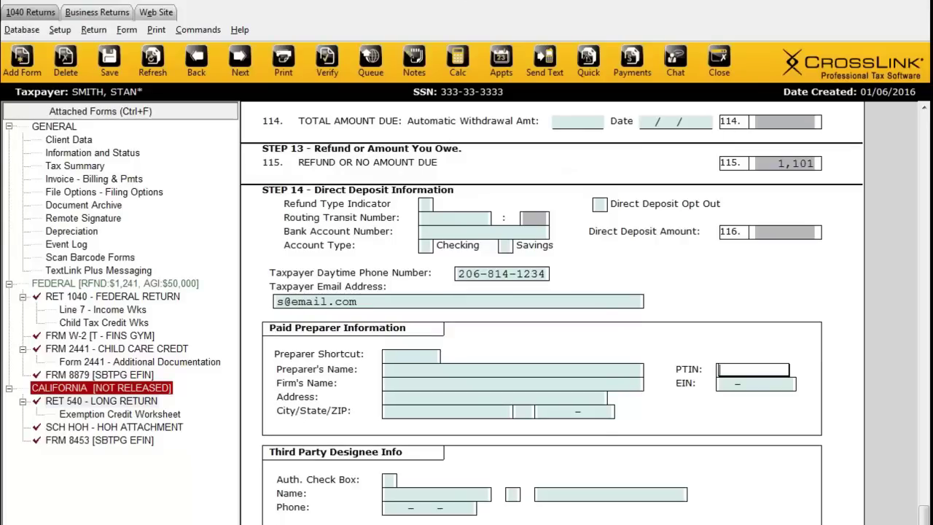
{"action": "left_click", "coordinate": [721, 62]}
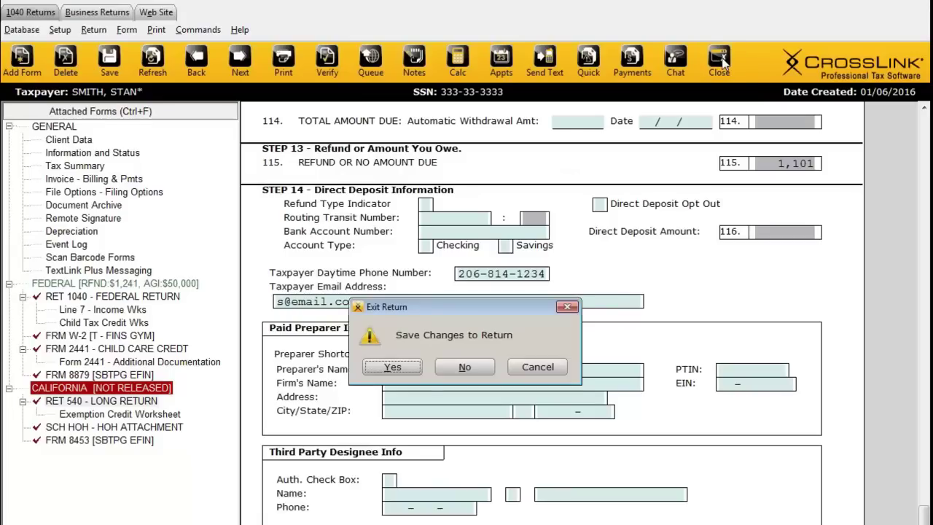
{"action": "left_click", "coordinate": [395, 365]}
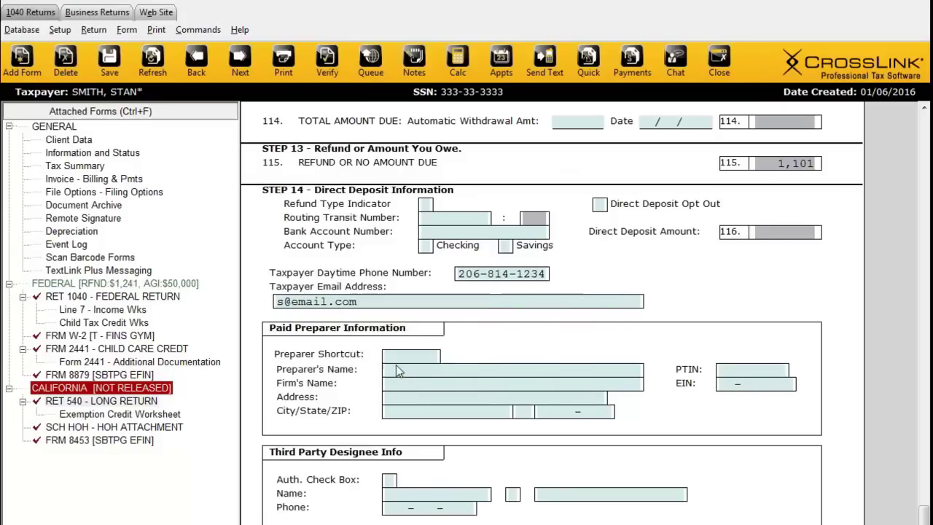
{"action": "left_click", "coordinate": [309, 133]}
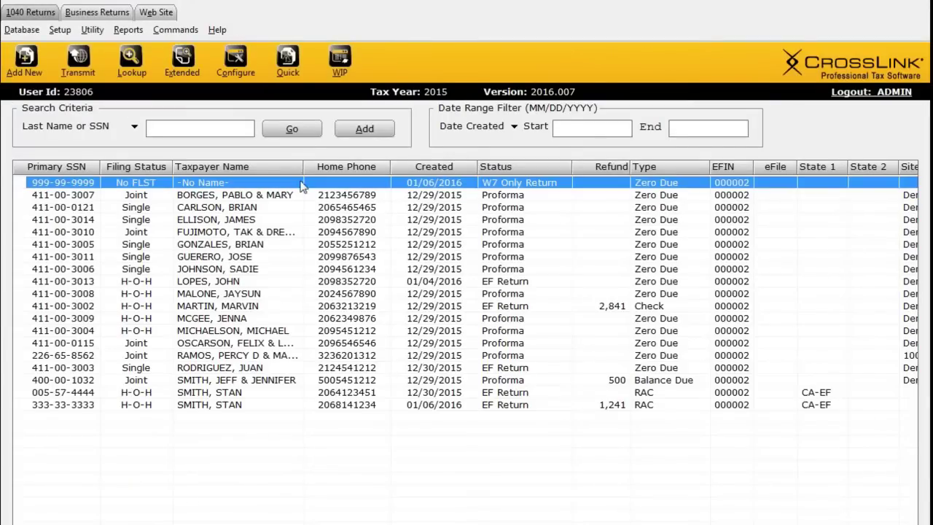
Step: Open the sample return with the $2,841 refund and verify it has no errors or rejects
{"action": "left_click", "coordinate": [194, 306]}
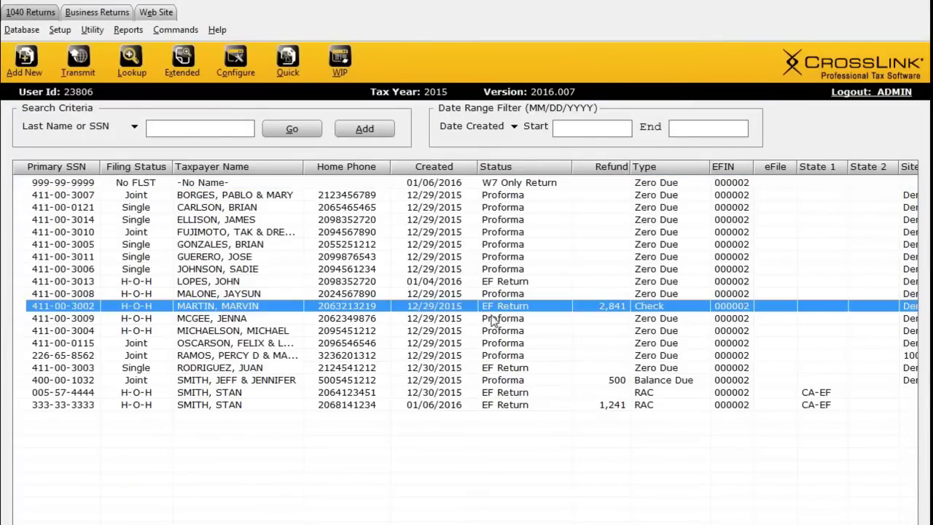
{"action": "double_click", "coordinate": [224, 309]}
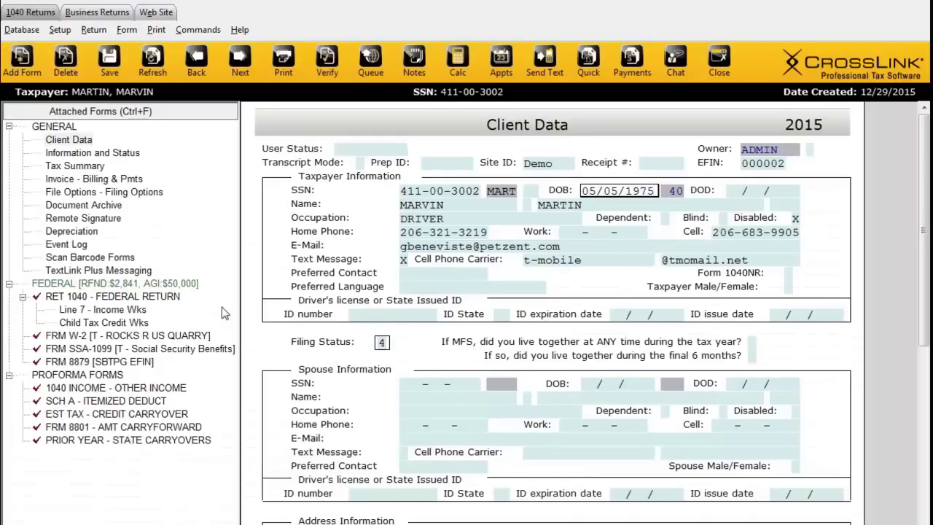
{"action": "left_click", "coordinate": [328, 66]}
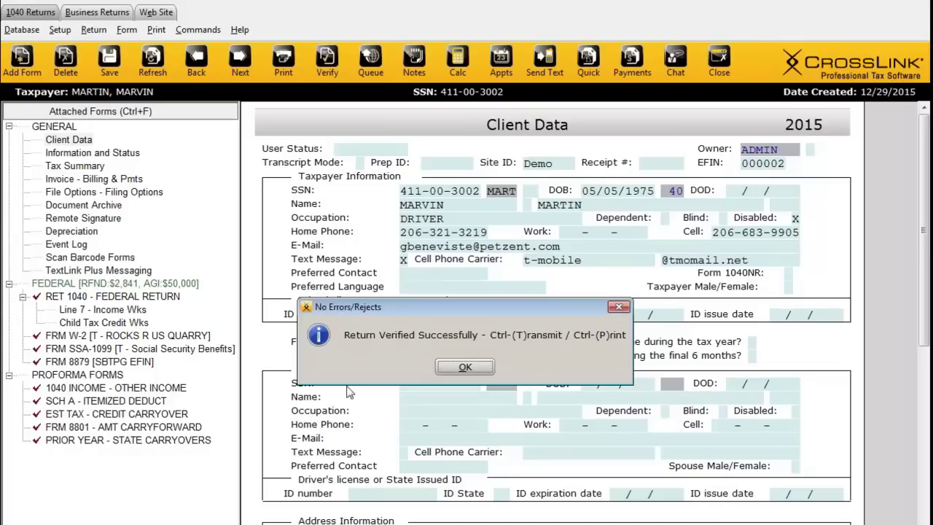
Step: Dismiss the verification message and bring up Print Final Return with 1 copy on the HP Officejet J6400
{"action": "left_click", "coordinate": [460, 370]}
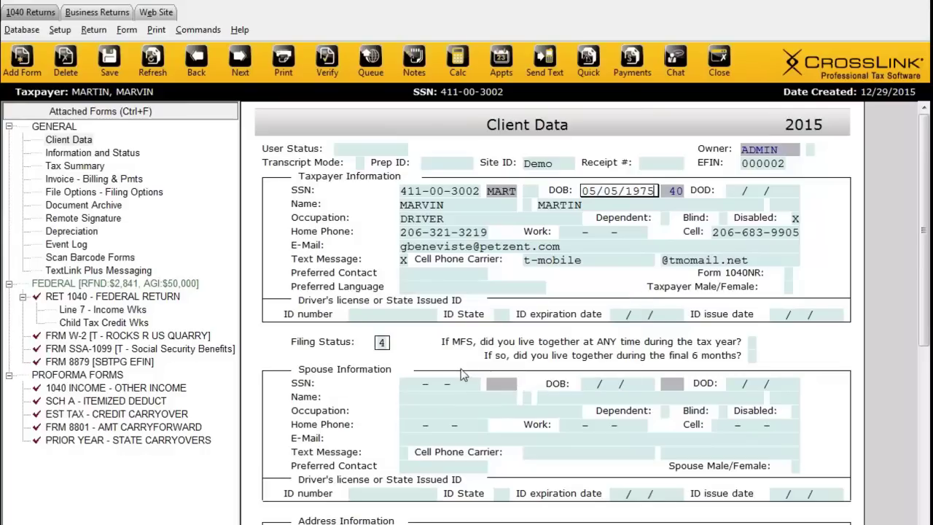
{"action": "left_click", "coordinate": [282, 61]}
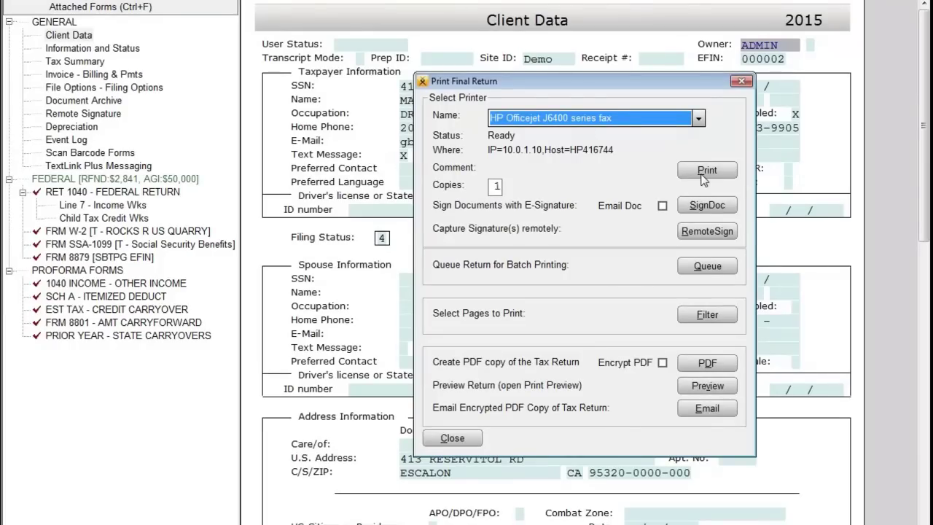
{"action": "left_click_drag", "start_coordinate": [690, 87], "coordinate": [337, 88]}
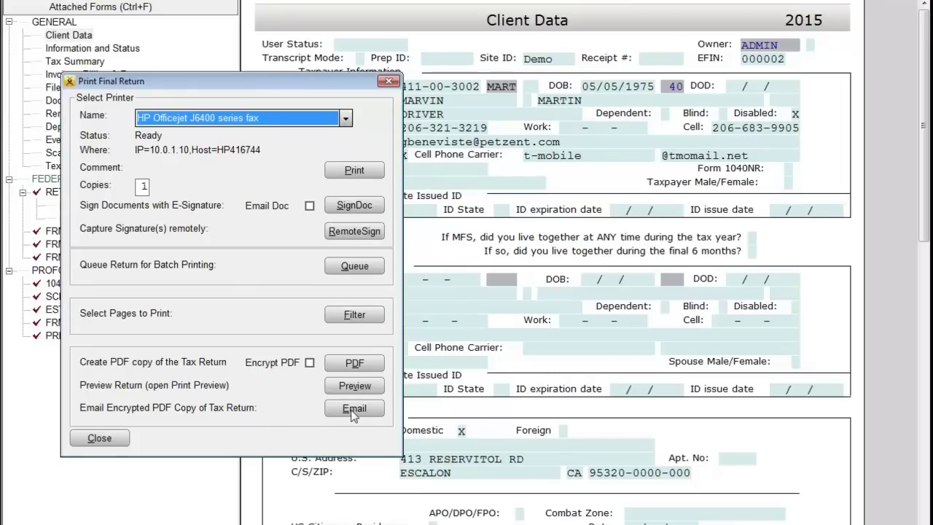
Step: Move the Print Final Return dialog toward the screen centre so the forms list is visible
{"action": "left_click_drag", "start_coordinate": [275, 87], "coordinate": [534, 215]}
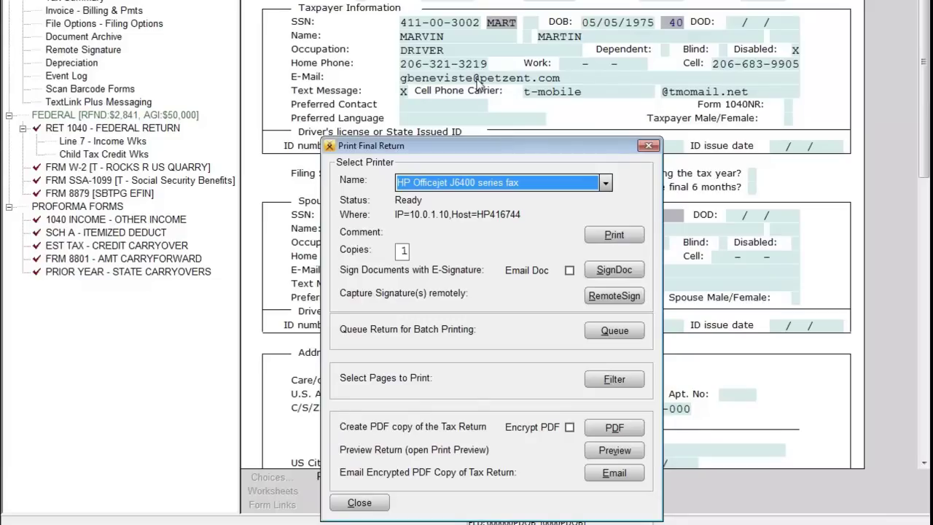
Step: Start emailing the Martin return as an encrypted PDF and inspect its pre-filled password
{"action": "left_click", "coordinate": [614, 474]}
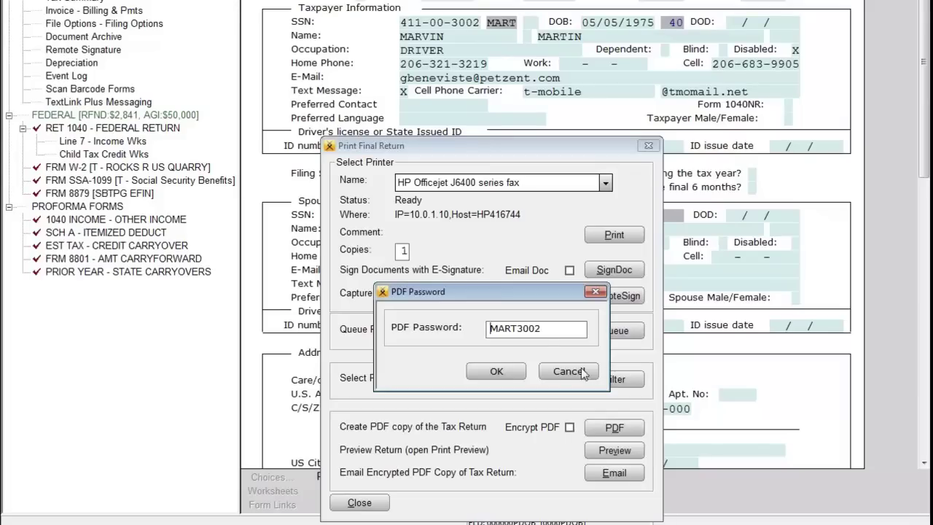
{"action": "double_click", "coordinate": [559, 331]}
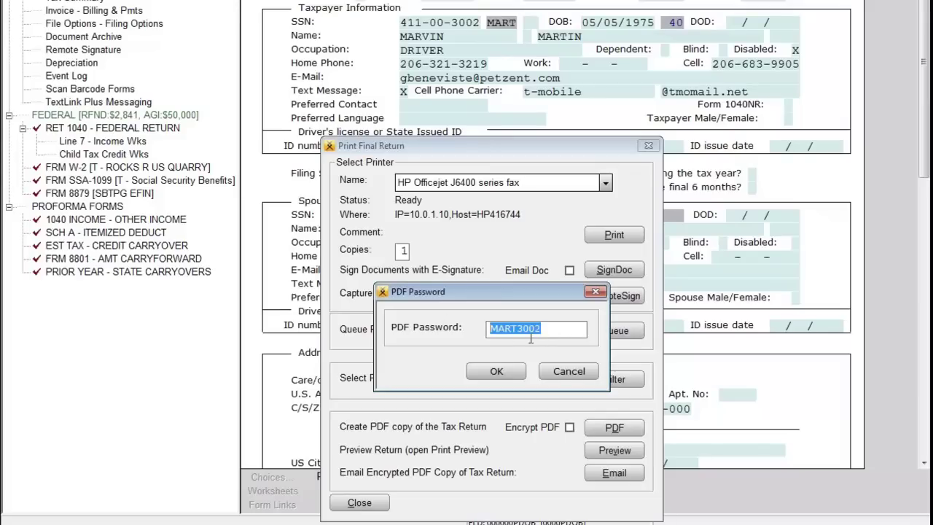
{"action": "left_click", "coordinate": [559, 329]}
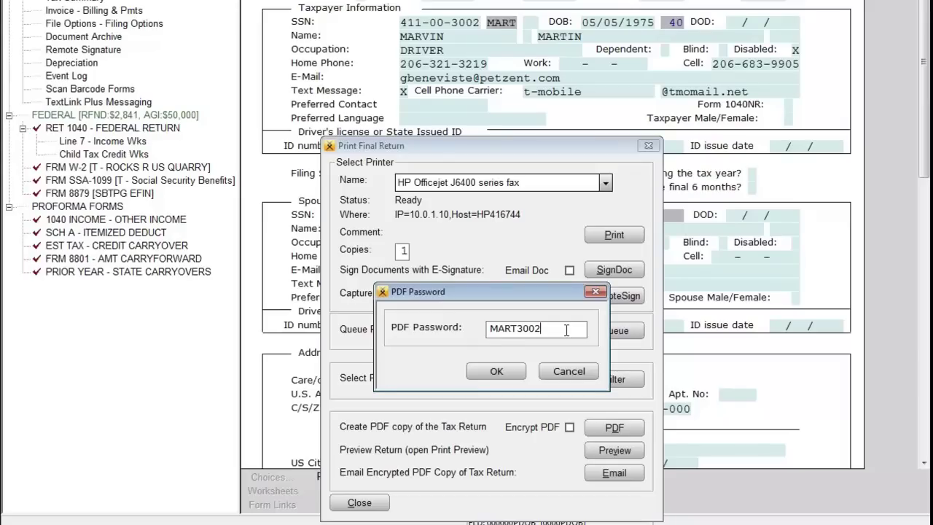
{"action": "left_click_drag", "start_coordinate": [515, 332], "coordinate": [490, 331]}
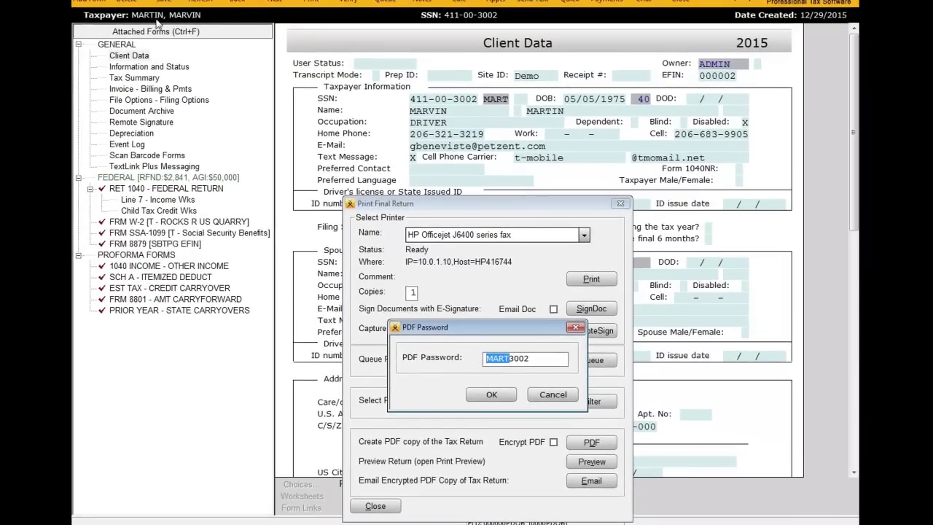
{"action": "left_click_drag", "start_coordinate": [531, 357], "coordinate": [509, 356]}
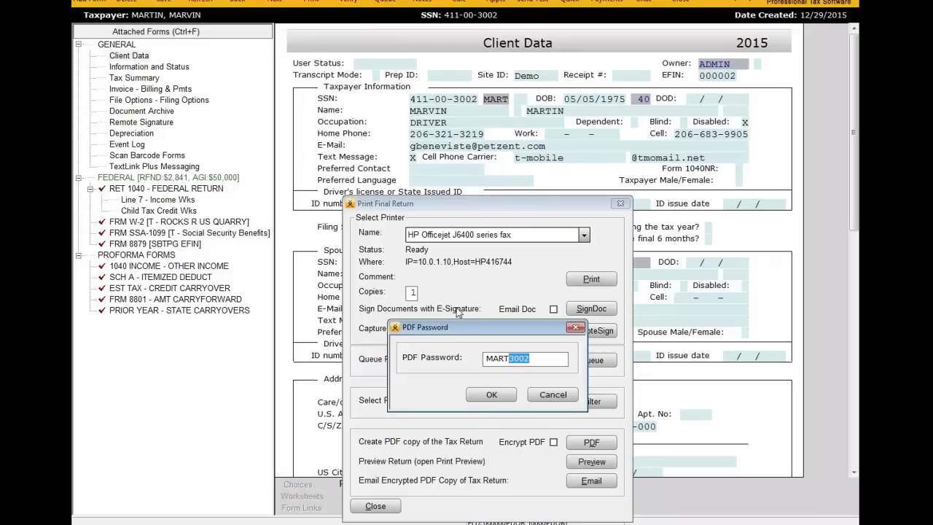
{"action": "left_click", "coordinate": [543, 362]}
Step: Accept the PDF password, toggle Send Attachment Password on and off, then discard the email draft
{"action": "left_click", "coordinate": [489, 395]}
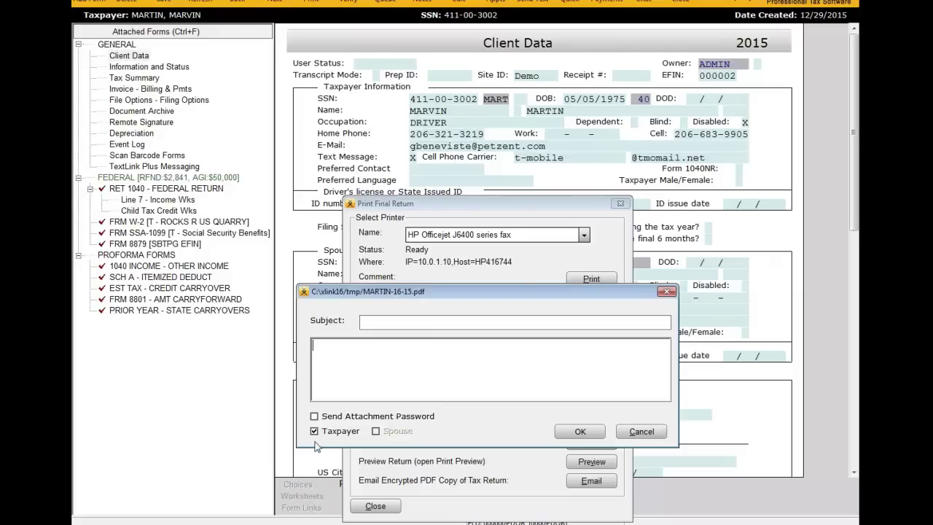
{"action": "left_click", "coordinate": [314, 417]}
{"action": "left_click", "coordinate": [314, 417]}
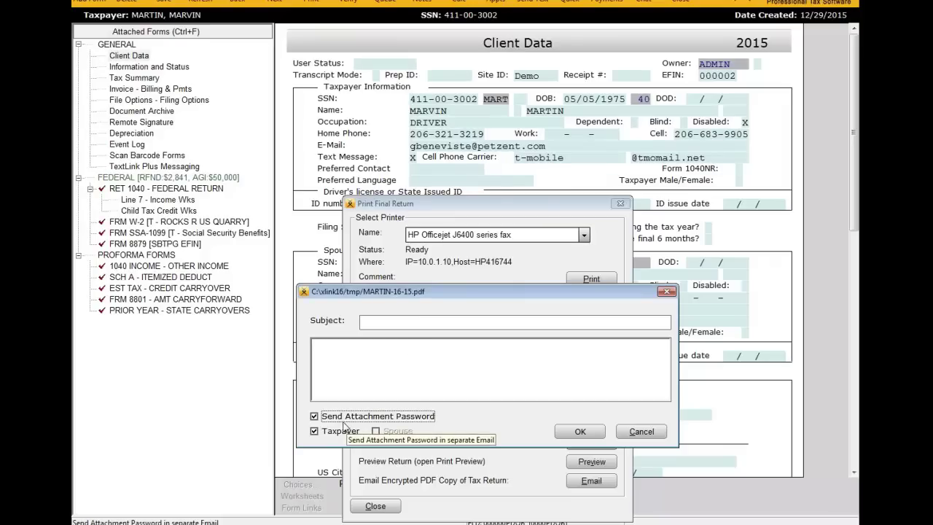
{"action": "left_click", "coordinate": [314, 416]}
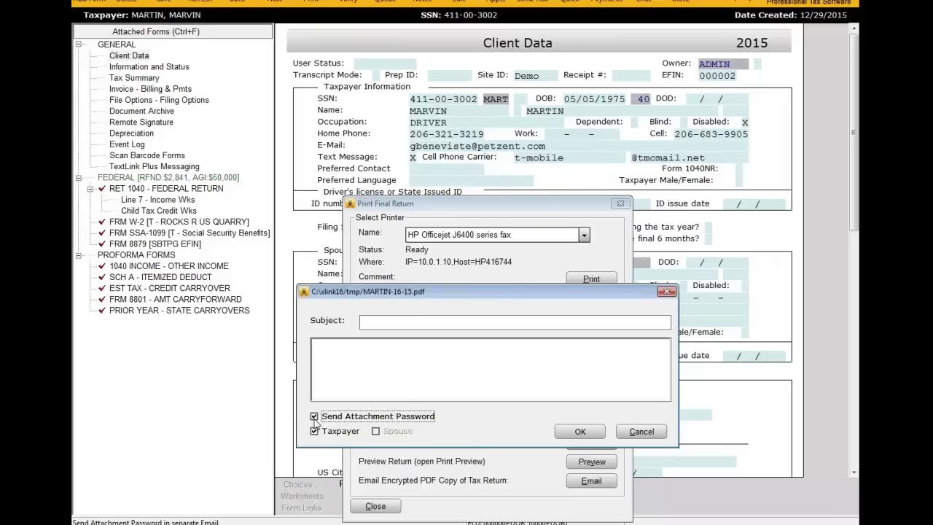
{"action": "left_click", "coordinate": [668, 293]}
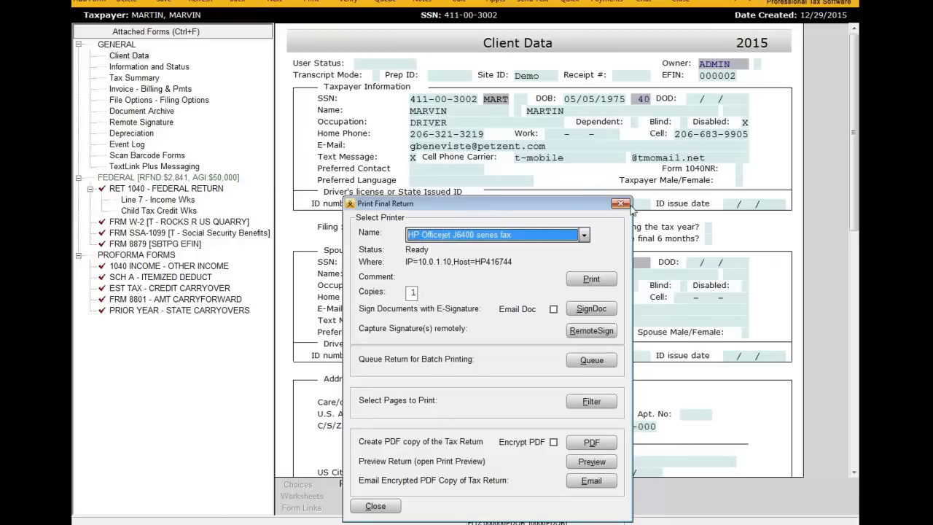
{"action": "mouse_move", "coordinate": [589, 206]}
{"action": "left_mouse_down"}
{"action": "mouse_move", "coordinate": [488, 86]}
{"action": "mouse_move", "coordinate": [491, 8]}
{"action": "mouse_move", "coordinate": [501, 72]}
{"action": "left_mouse_up"}
Step: Capture and accept the taxpayer's and paid preparer's signatures through SignDoc
{"action": "left_click", "coordinate": [544, 160]}
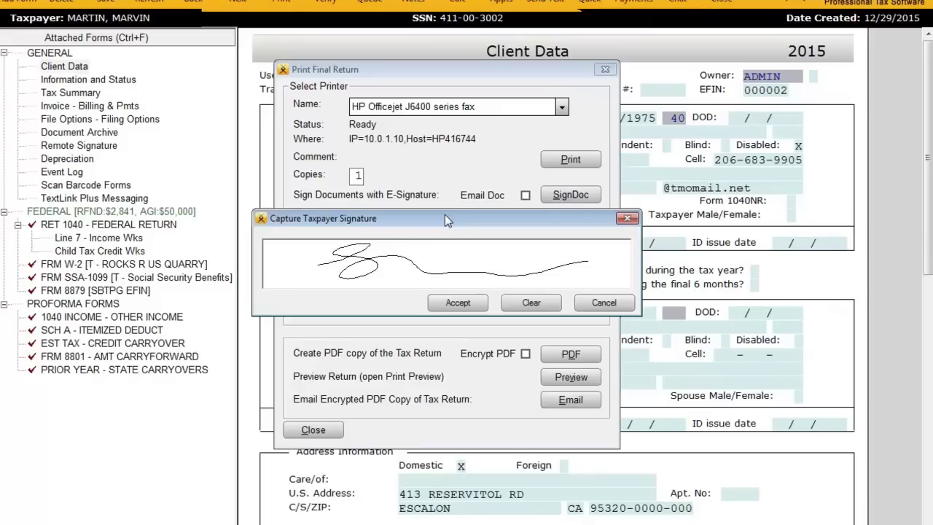
{"action": "left_click", "coordinate": [465, 306]}
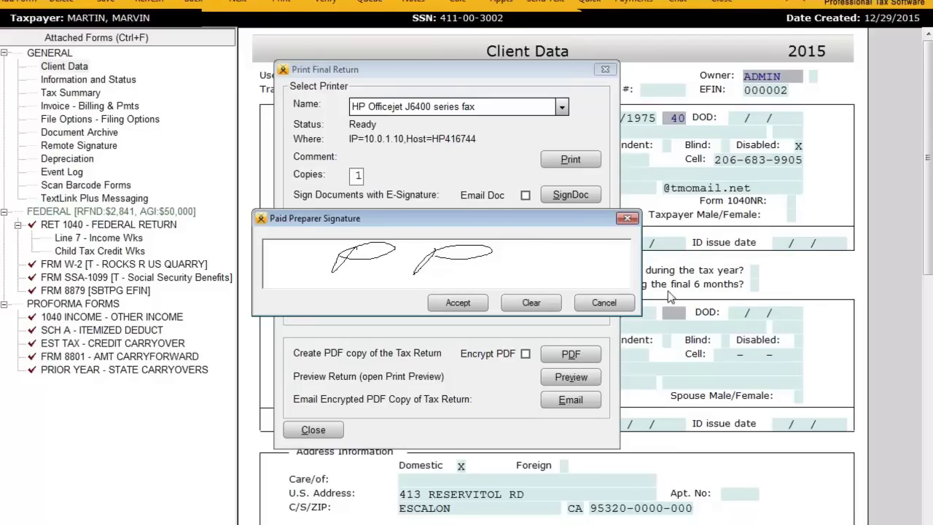
{"action": "left_click", "coordinate": [451, 303]}
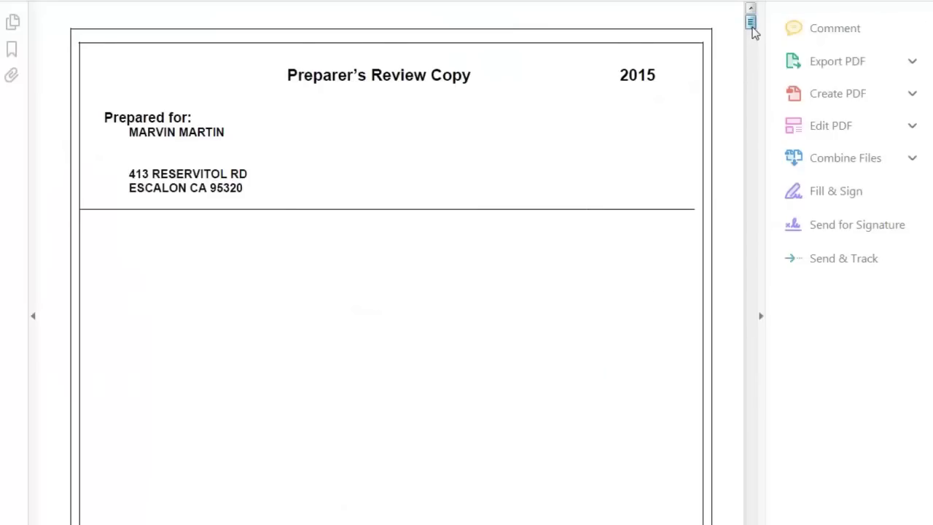
Step: Scroll through MARTIN-16-15.pdf from the Form 8879 signatures down to the Line 11 Worksheet
{"action": "mouse_move", "coordinate": [754, 33]}
{"action": "left_mouse_down"}
{"action": "mouse_move", "coordinate": [763, 113]}
{"action": "mouse_move", "coordinate": [752, 153]}
{"action": "mouse_move", "coordinate": [753, 126]}
{"action": "mouse_move", "coordinate": [756, 217]}
{"action": "left_mouse_up"}
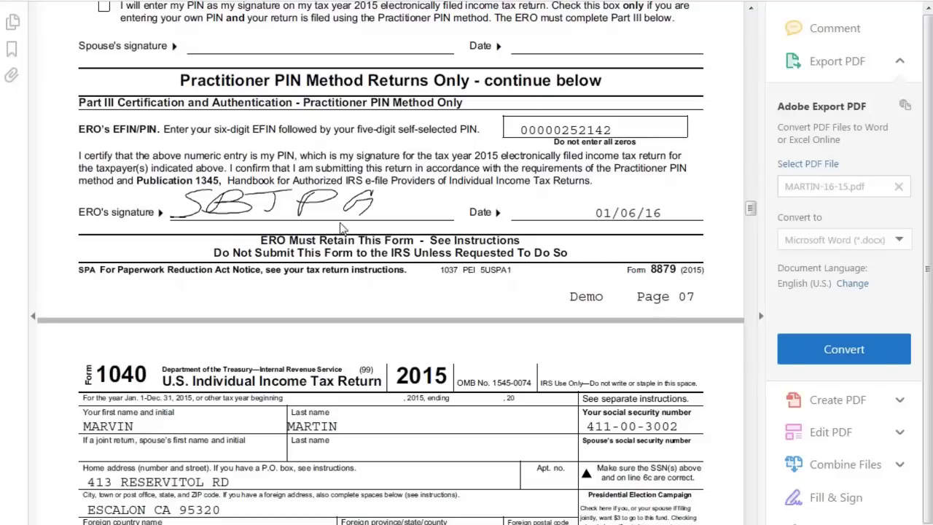
{"action": "left_click_drag", "start_coordinate": [755, 210], "coordinate": [750, 286]}
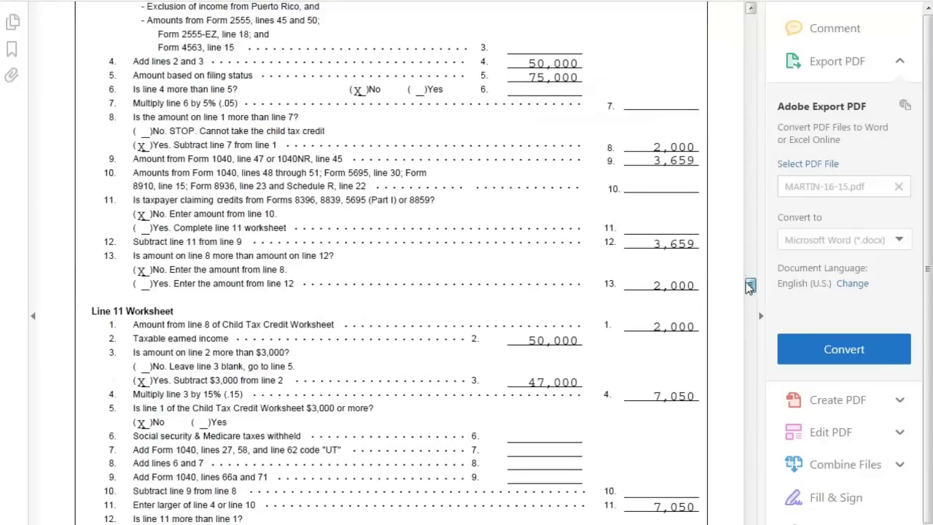
{"action": "scroll", "coordinate": [751, 286], "scroll_direction": "down", "scroll_amount": 1}
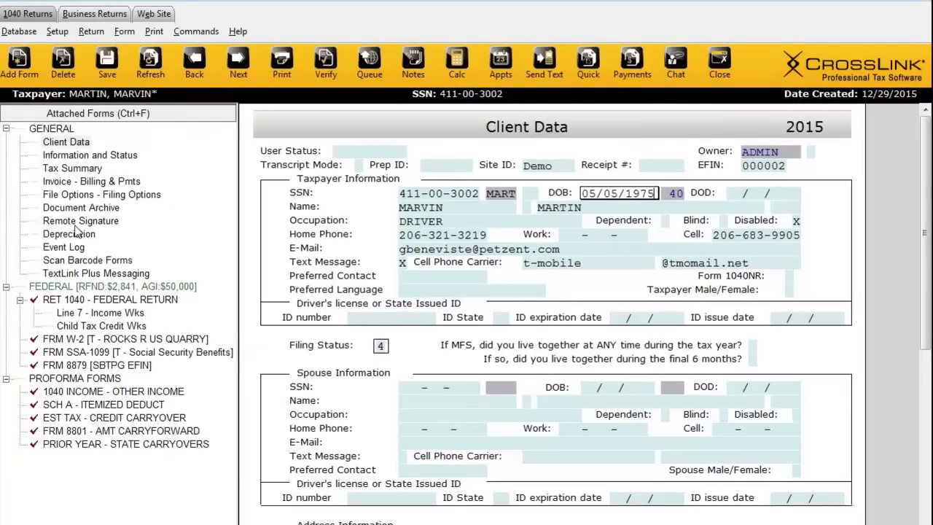
Step: Open the signed full return dated 01/06/2016 from the document archive as a PDF
{"action": "left_click", "coordinate": [66, 210]}
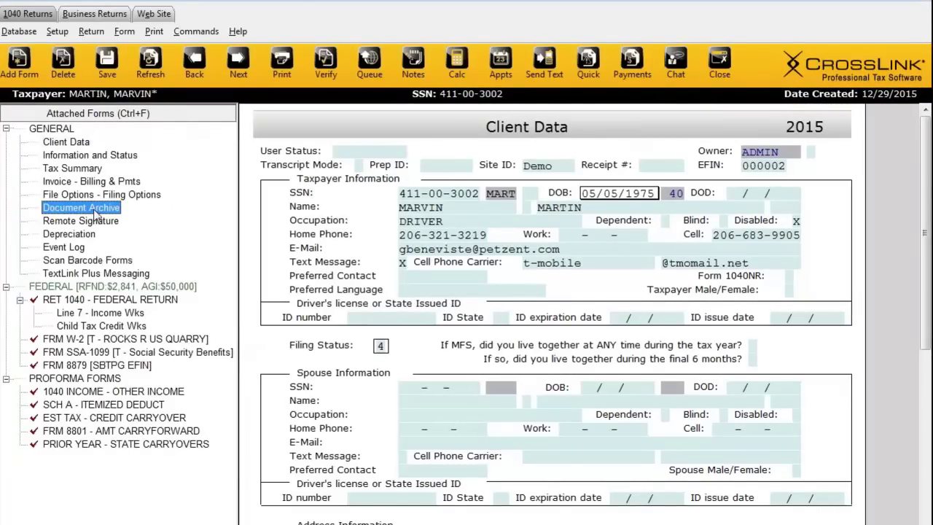
{"action": "double_click", "coordinate": [94, 211]}
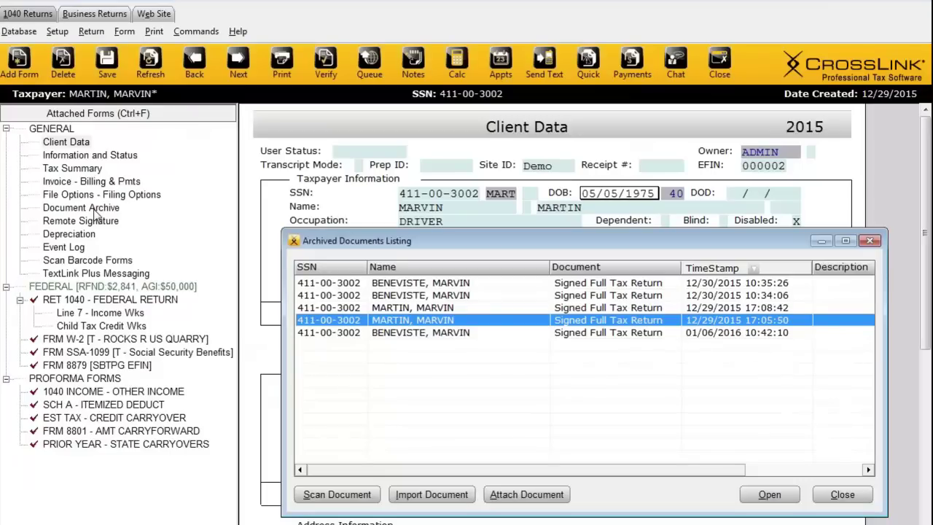
{"action": "left_click", "coordinate": [509, 334]}
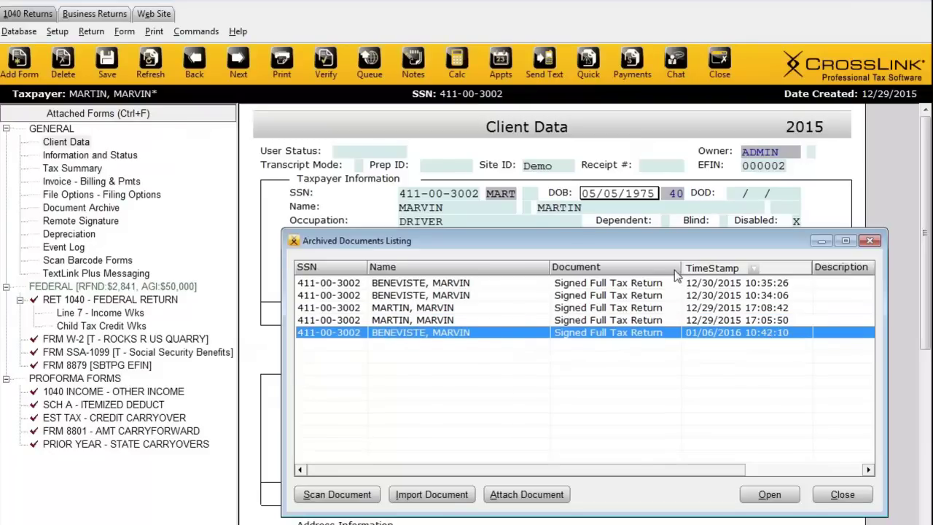
{"action": "double_click", "coordinate": [599, 334]}
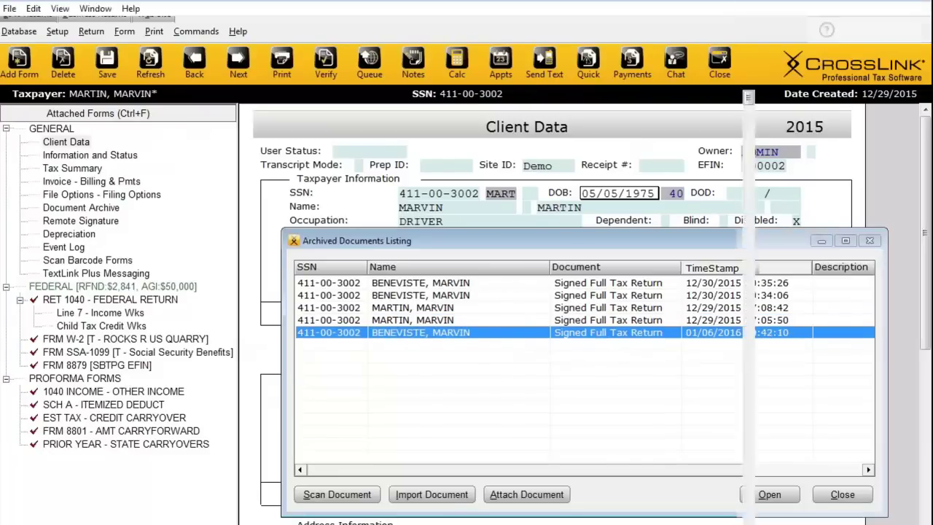
{"action": "left_click_drag", "start_coordinate": [748, 102], "coordinate": [749, 94]}
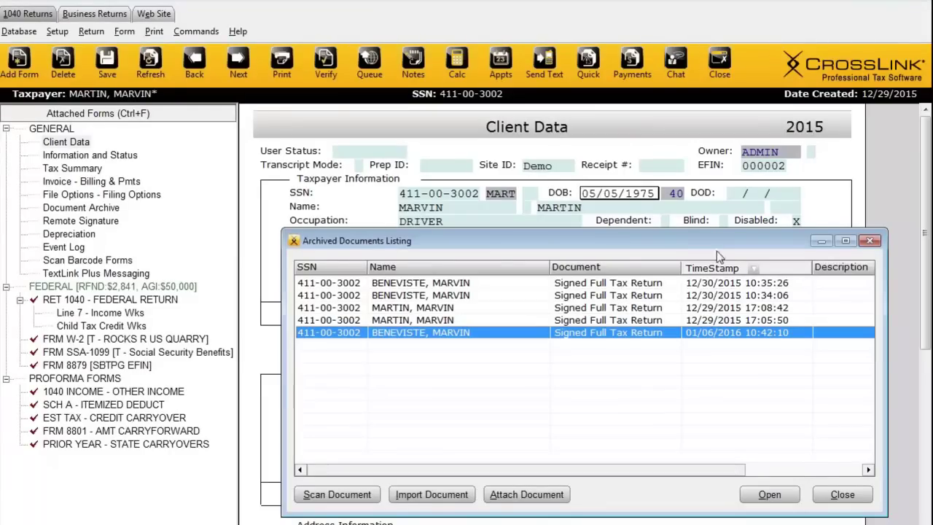
{"action": "left_click", "coordinate": [870, 241]}
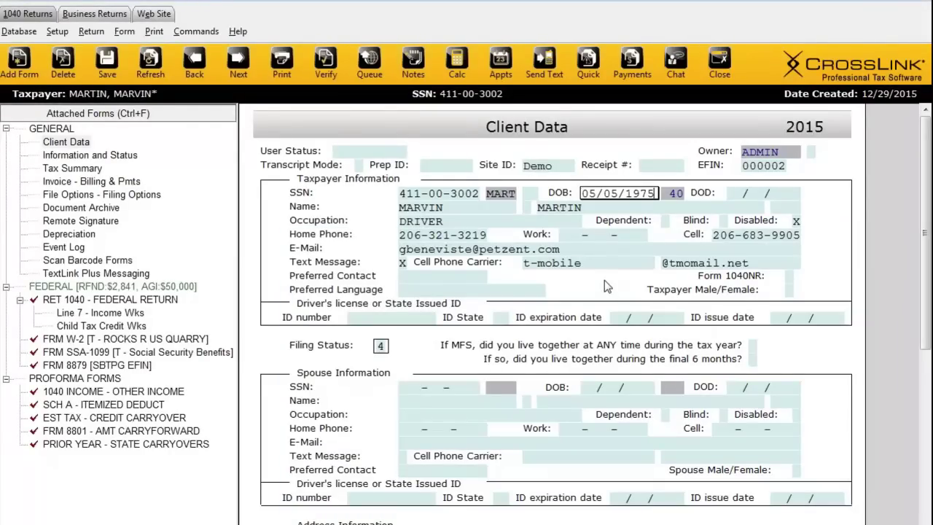
Step: Reopen the archived documents list and close it to return to Client Data
{"action": "left_click", "coordinate": [91, 221]}
{"action": "left_click", "coordinate": [99, 208]}
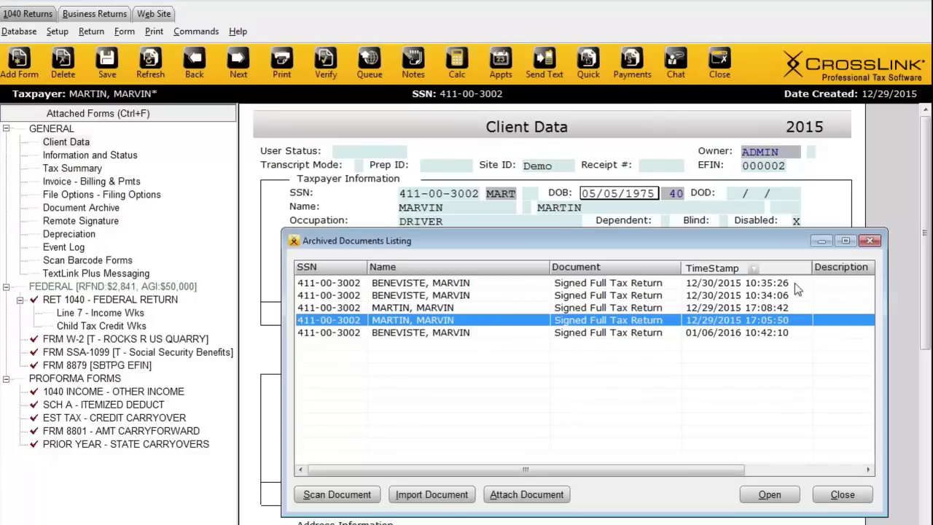
{"action": "left_click", "coordinate": [870, 241]}
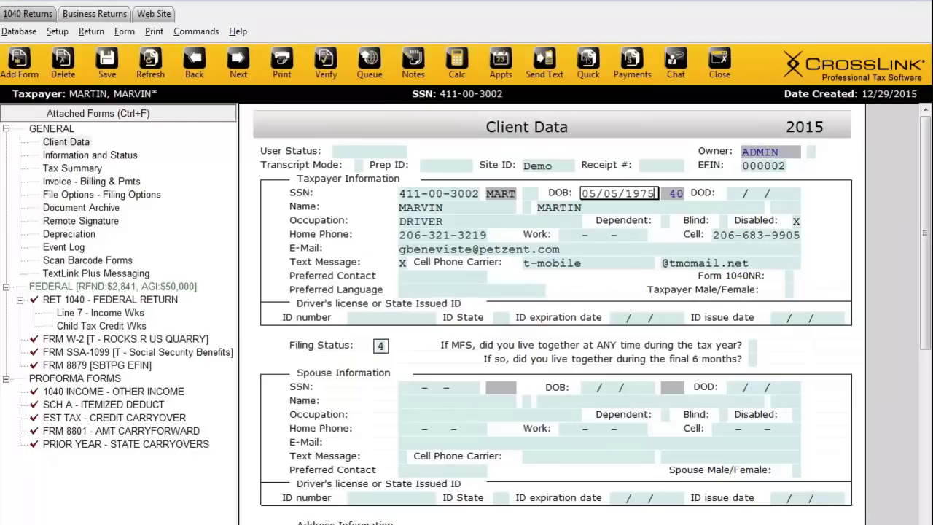
{"action": "left_click", "coordinate": [59, 33]}
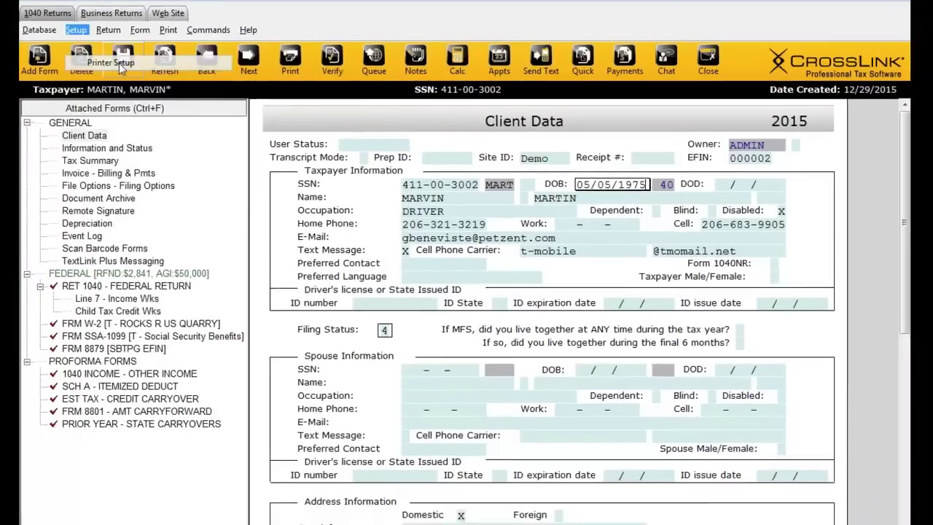
{"action": "left_click", "coordinate": [103, 67]}
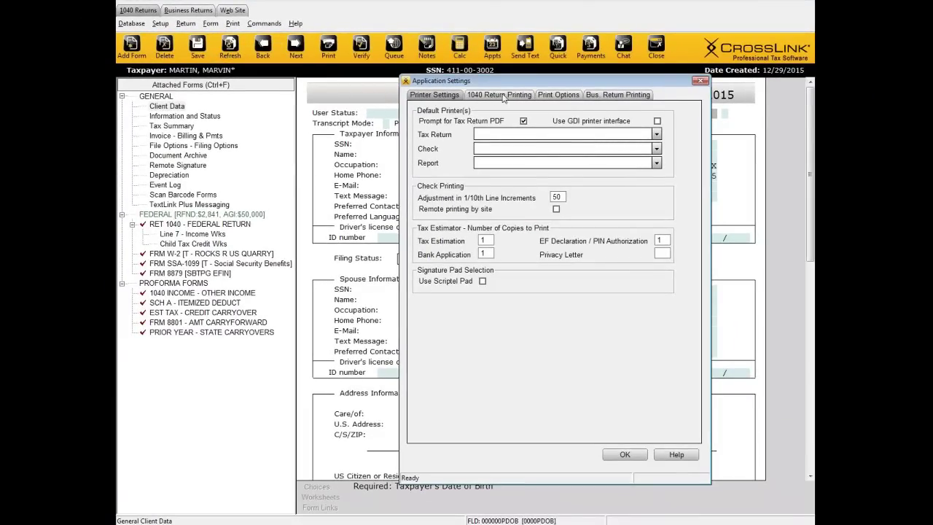
{"action": "left_click", "coordinate": [503, 97]}
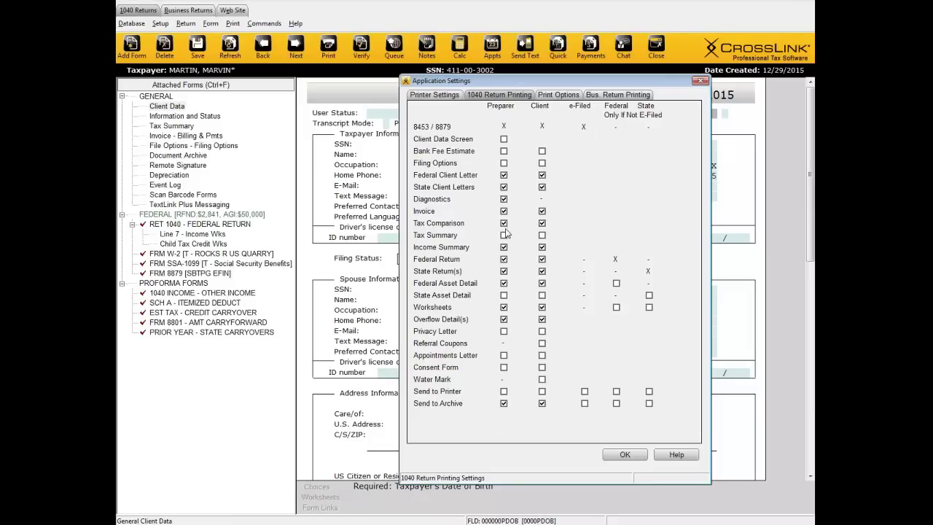
{"action": "left_click", "coordinate": [541, 403]}
{"action": "left_click", "coordinate": [542, 391]}
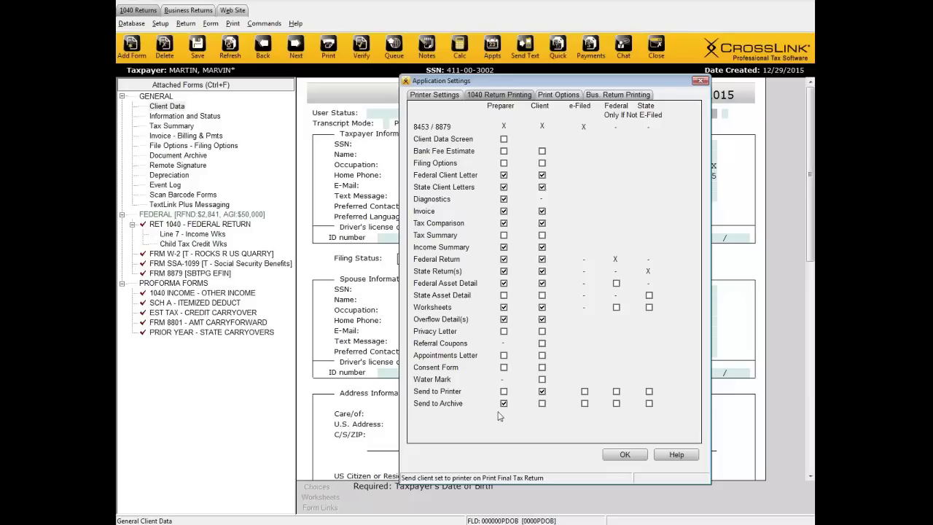
{"action": "left_click", "coordinate": [542, 403]}
{"action": "left_click", "coordinate": [613, 455]}
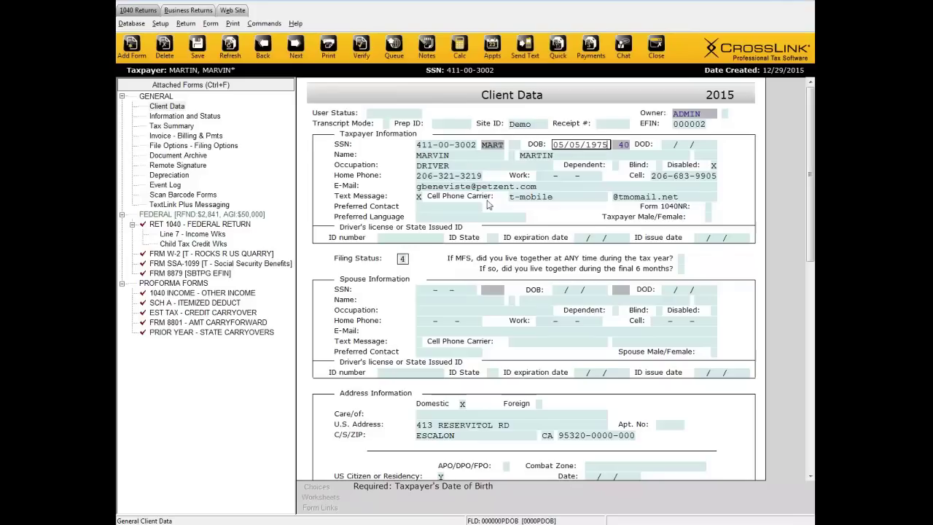
Step: Open the Queue Return for Transmission list, move it lower, and keep Queue Federal ticked
{"action": "left_click", "coordinate": [402, 47]}
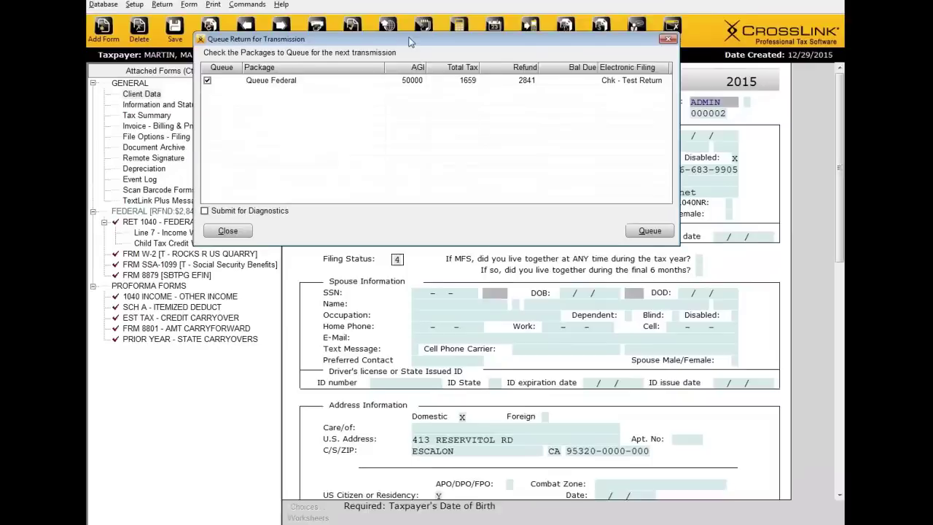
{"action": "left_click_drag", "start_coordinate": [410, 50], "coordinate": [404, 134]}
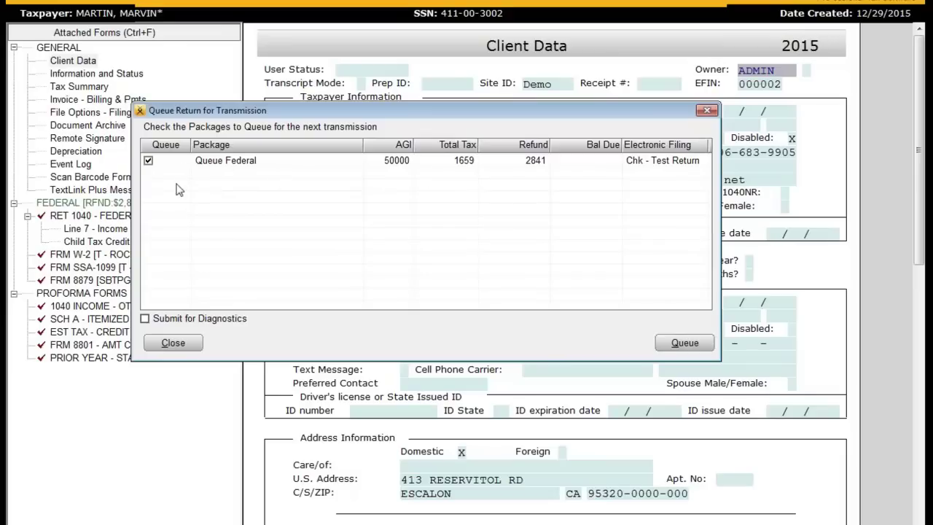
{"action": "left_click", "coordinate": [148, 162]}
{"action": "left_click", "coordinate": [149, 162]}
Step: Queue the federal return, then open and cancel Add New from the returns list
{"action": "left_click", "coordinate": [684, 342]}
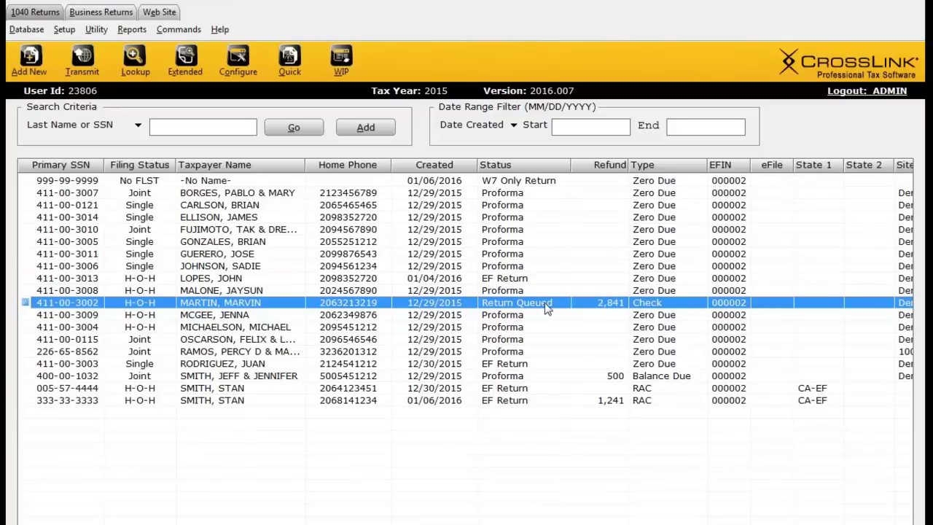
{"action": "left_click", "coordinate": [510, 489]}
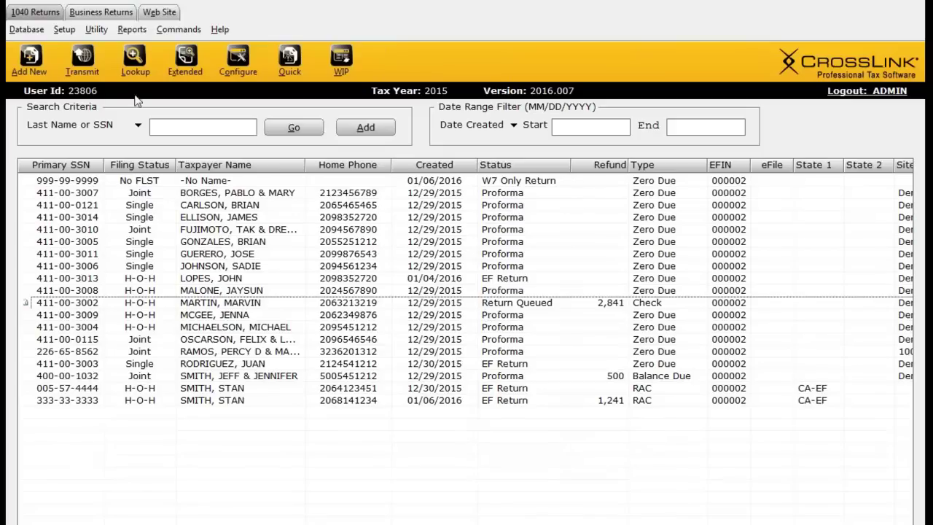
{"action": "left_click", "coordinate": [22, 61]}
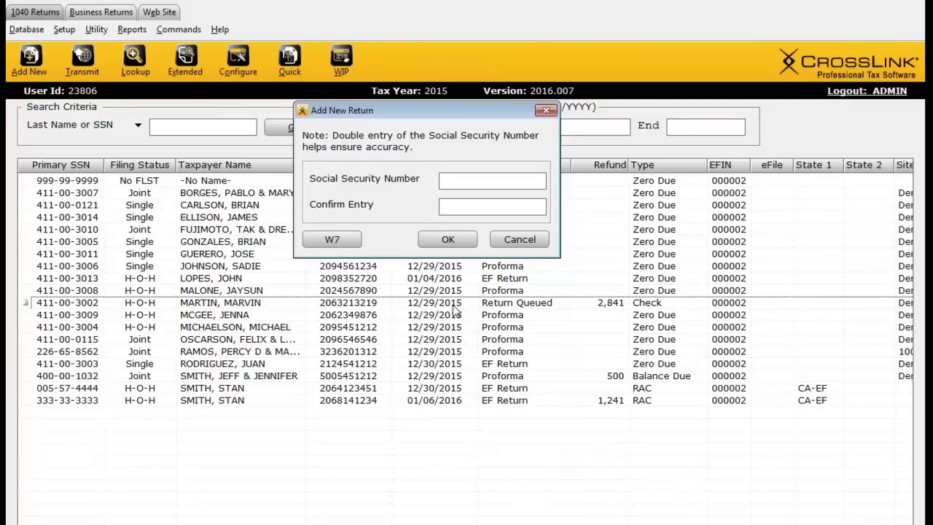
{"action": "left_click", "coordinate": [510, 241]}
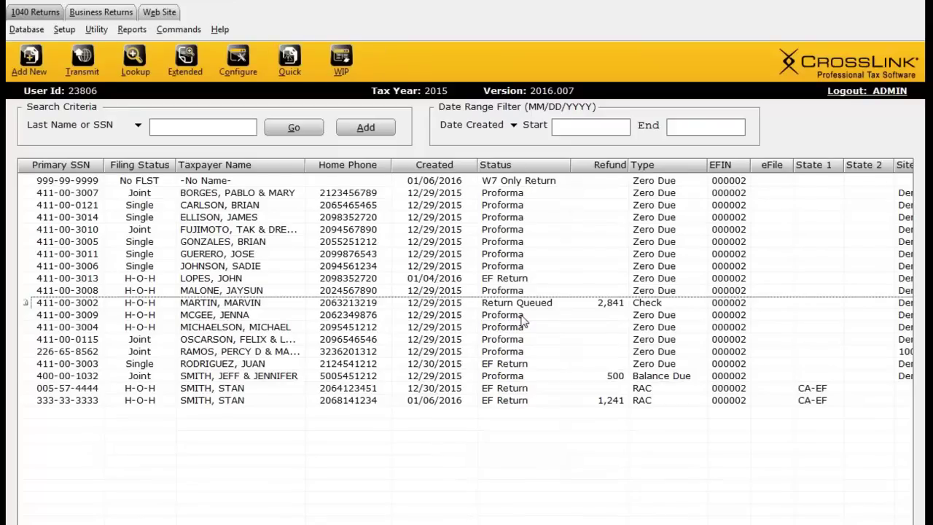
Step: Filter the 1040 Tax Return(s) transmit queue, confirm the one queued return, and close Transmit
{"action": "left_click", "coordinate": [89, 70]}
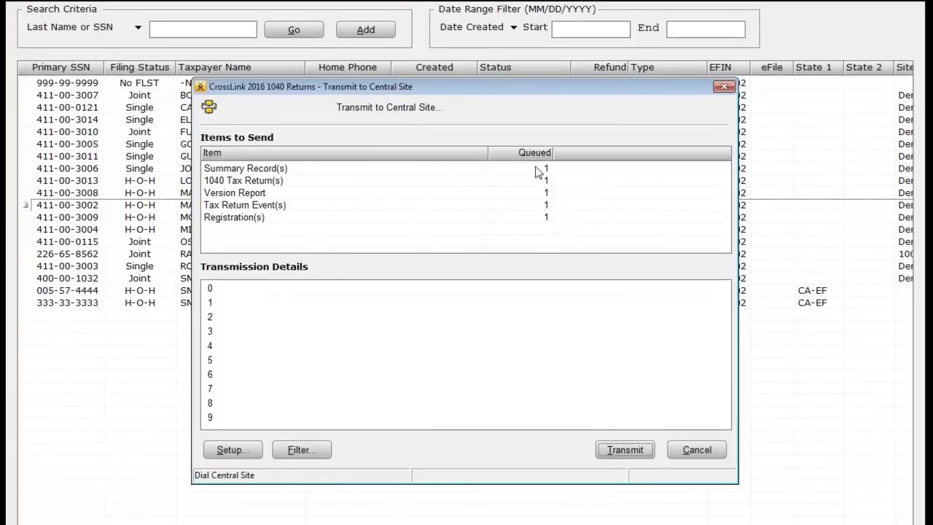
{"action": "left_click", "coordinate": [223, 181]}
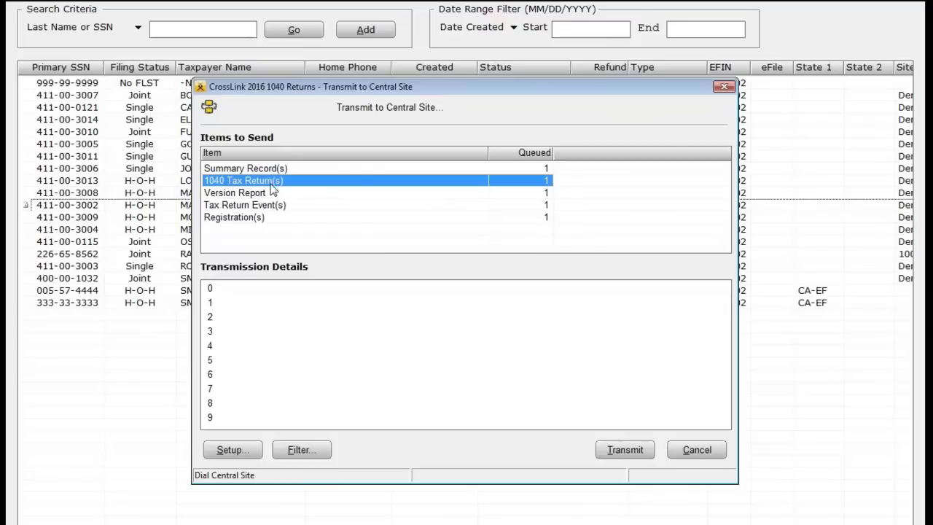
{"action": "left_click", "coordinate": [309, 451]}
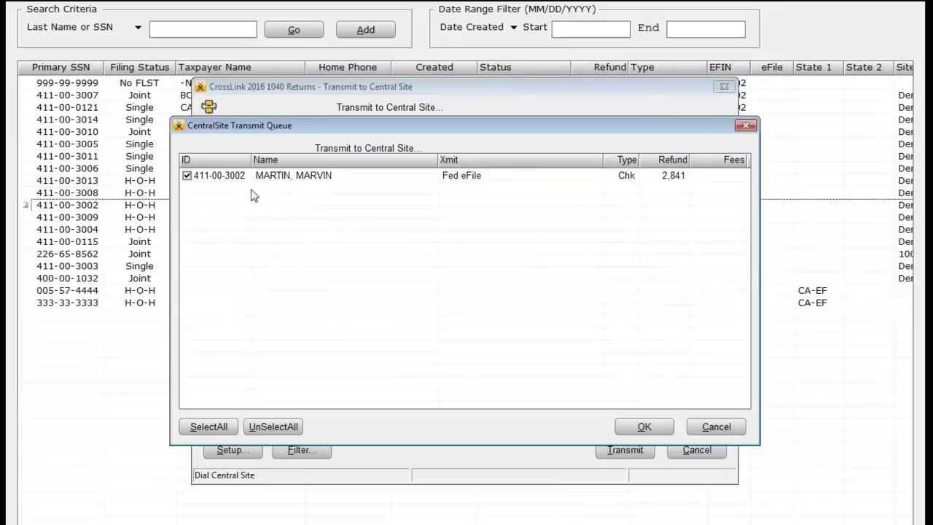
{"action": "left_click", "coordinate": [187, 177]}
{"action": "left_click", "coordinate": [187, 176]}
{"action": "left_click", "coordinate": [646, 424]}
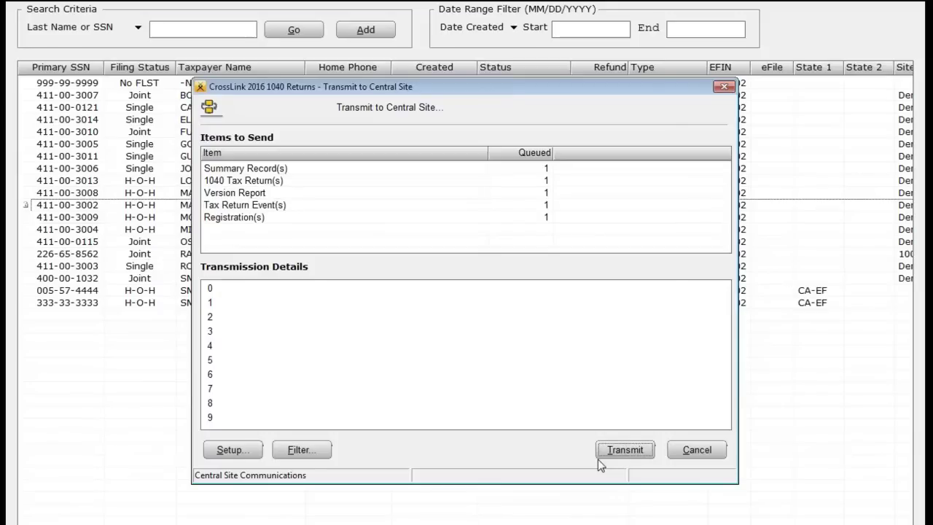
{"action": "left_click", "coordinate": [681, 449]}
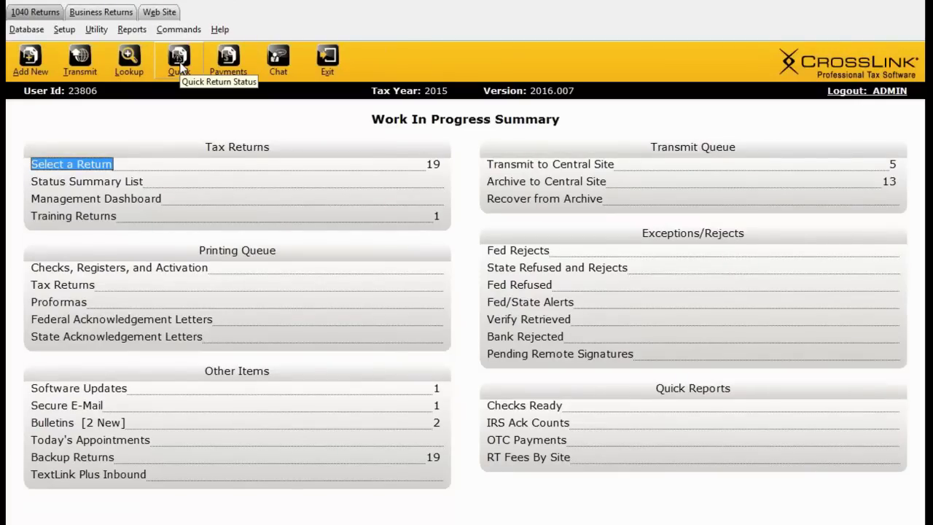
Step: Open Query Return Status and search a test SSN, which finds no matching returns
{"action": "left_click", "coordinate": [179, 64]}
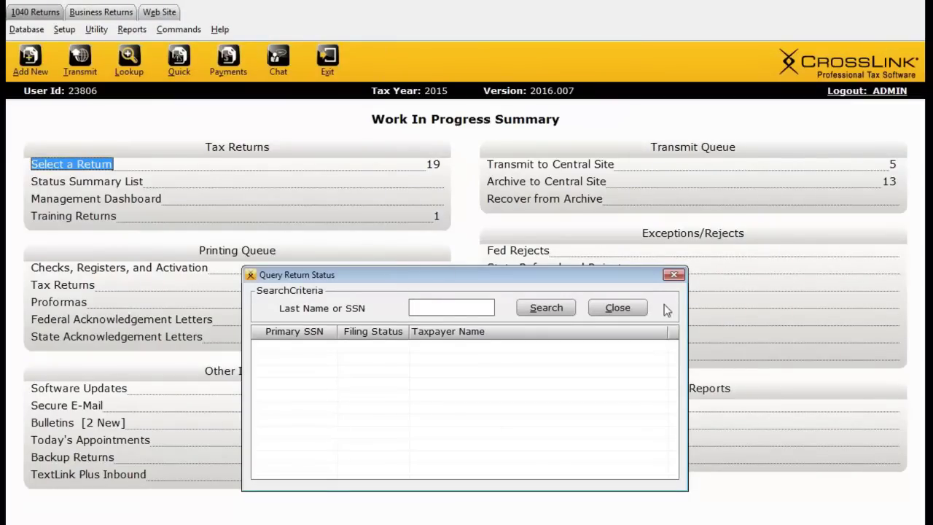
{"action": "left_click", "coordinate": [673, 275]}
{"action": "left_click", "coordinate": [70, 165]}
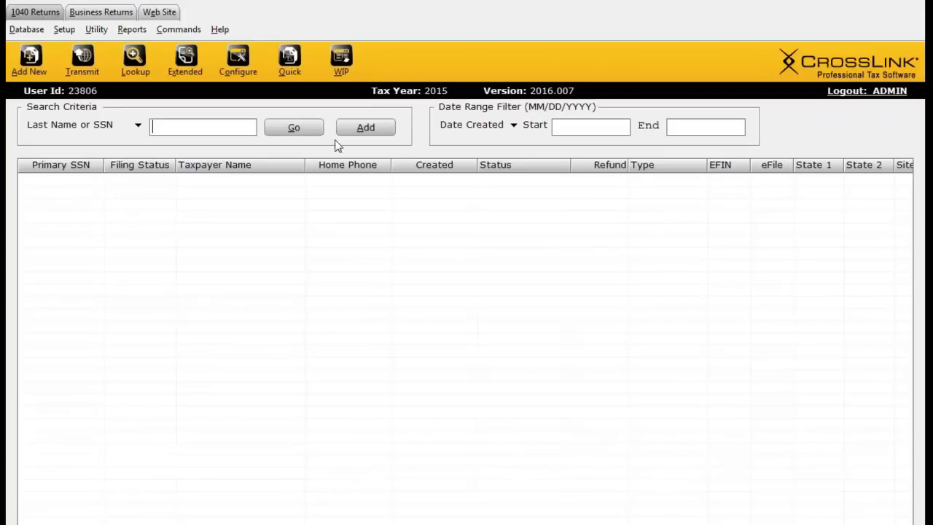
{"action": "left_click", "coordinate": [287, 64]}
{"action": "left_click_drag", "start_coordinate": [363, 276], "coordinate": [313, 426]}
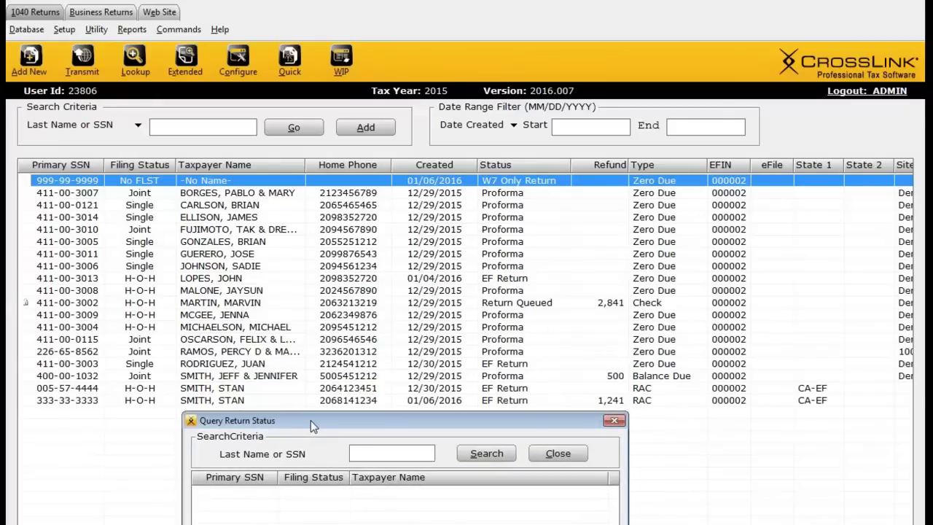
{"action": "type", "text": "9999999999"}
{"action": "left_click", "coordinate": [484, 453]}
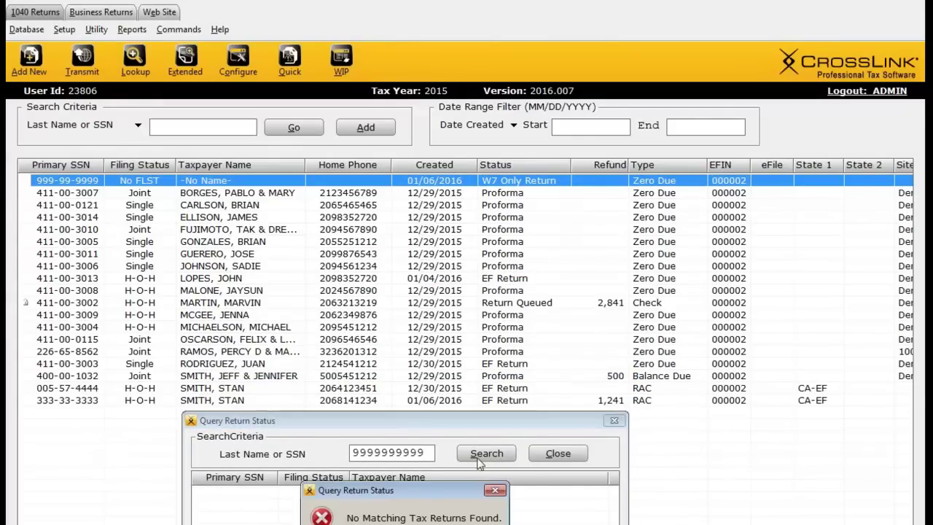
{"action": "key", "text": "Return"}
Step: Search the first joint return's SSN, review its Bank Application tab, then open the third return
{"action": "double_click", "coordinate": [420, 452]}
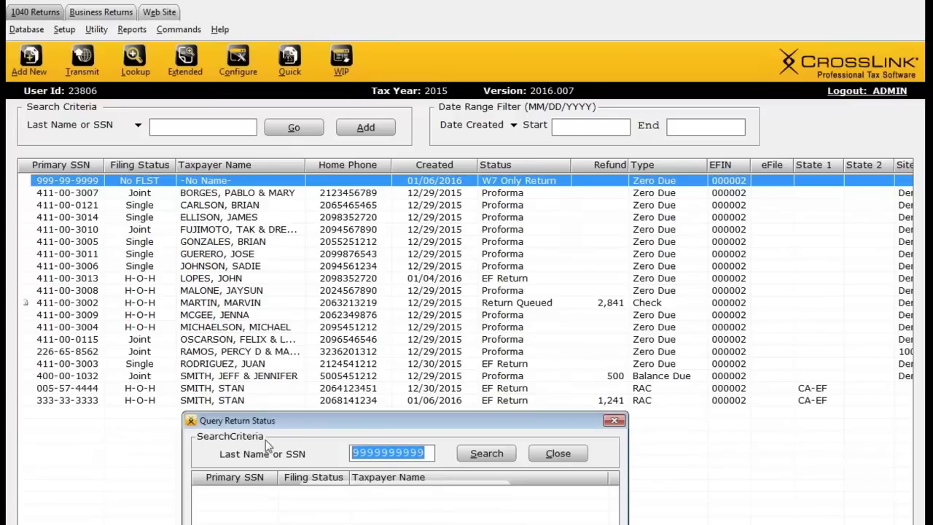
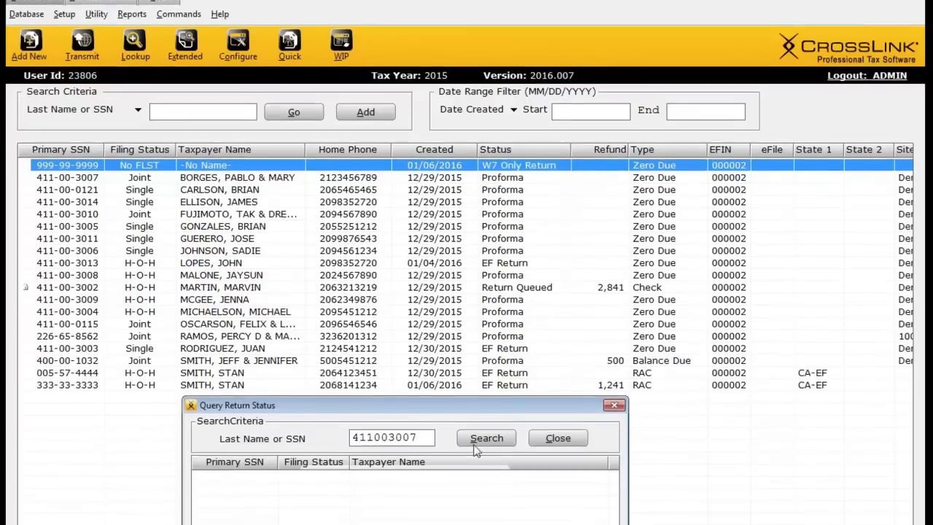
{"action": "left_click", "coordinate": [475, 443]}
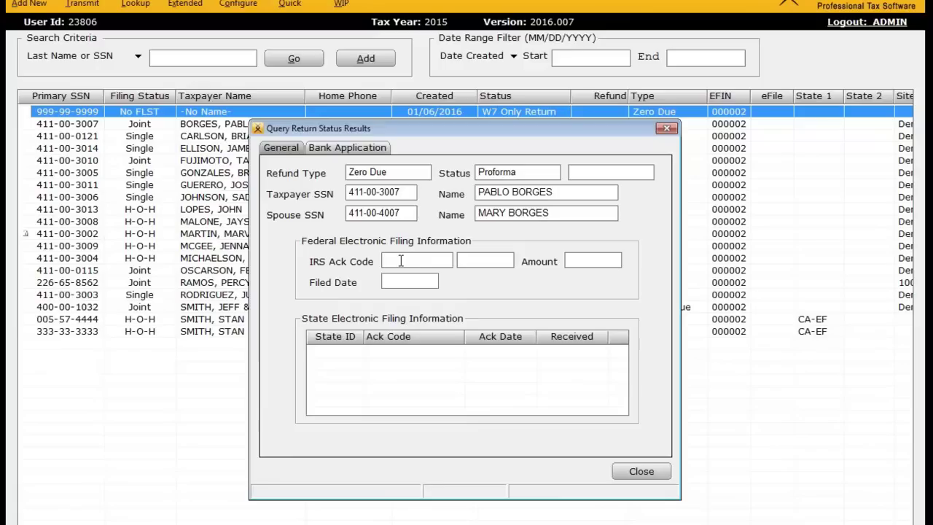
{"action": "left_click", "coordinate": [342, 151]}
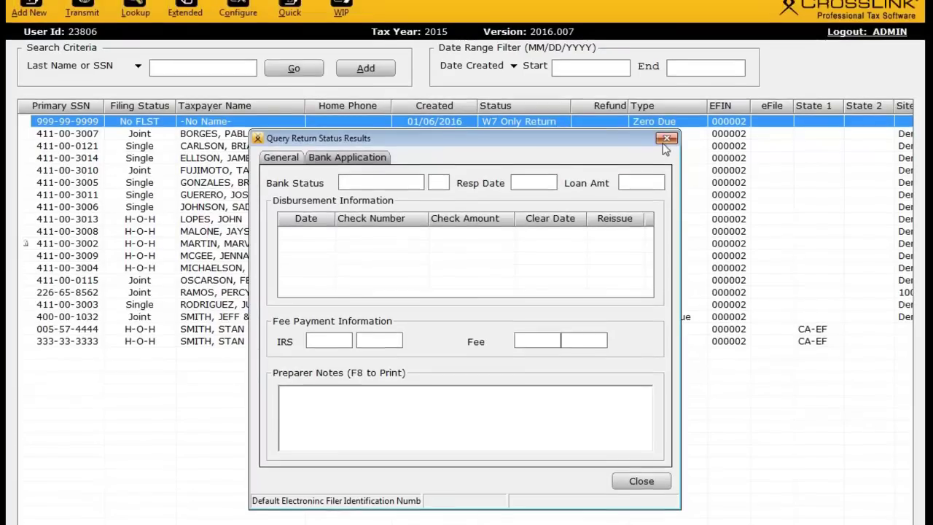
{"action": "left_click", "coordinate": [665, 129]}
{"action": "double_click", "coordinate": [231, 206]}
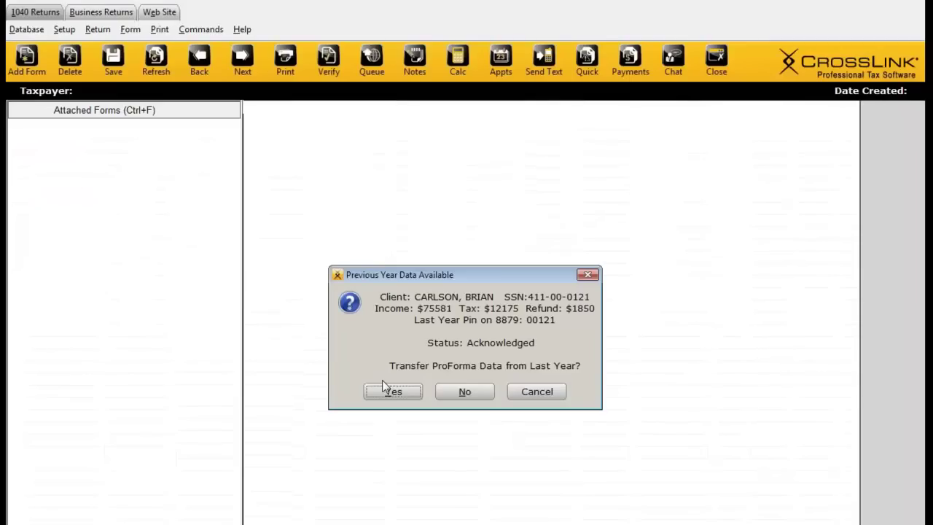
Step: Accept the previous-year data prompt, then open and dismiss Query Return Status without searching
{"action": "left_click", "coordinate": [386, 389]}
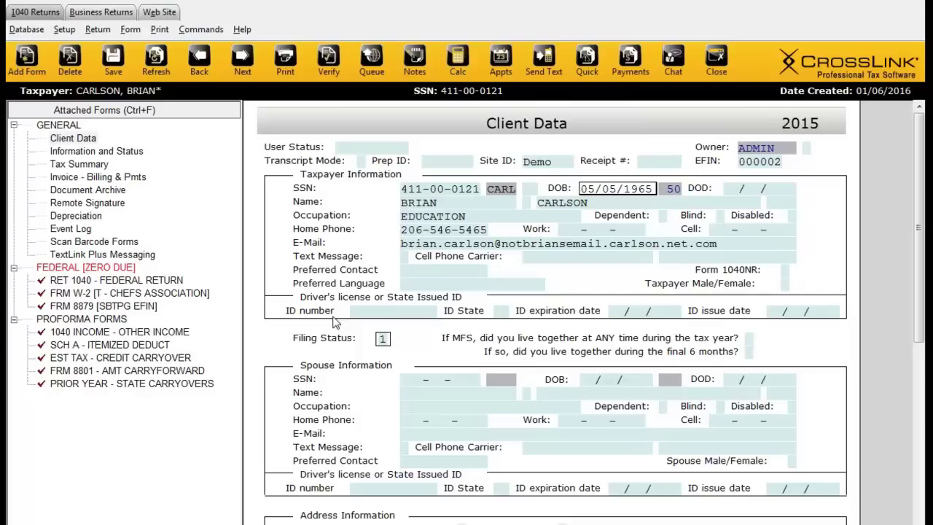
{"action": "left_click", "coordinate": [586, 62]}
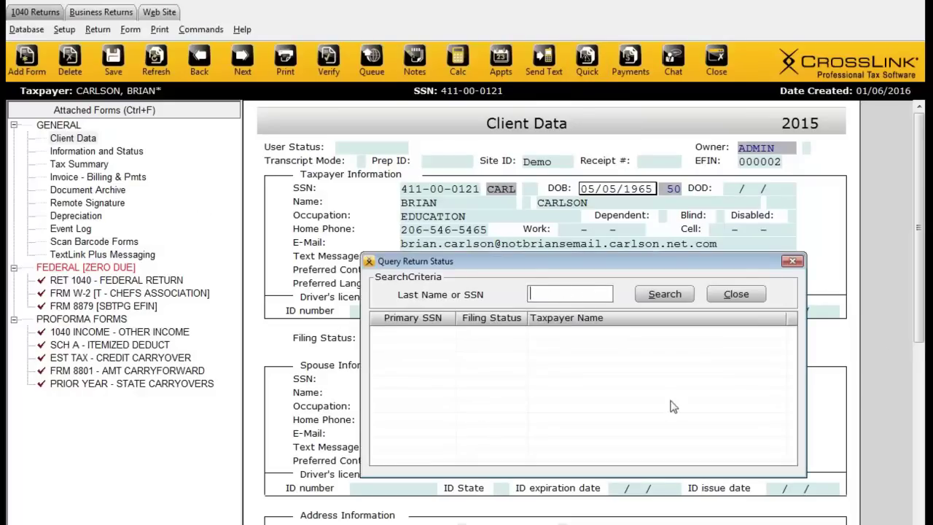
{"action": "left_click", "coordinate": [721, 298]}
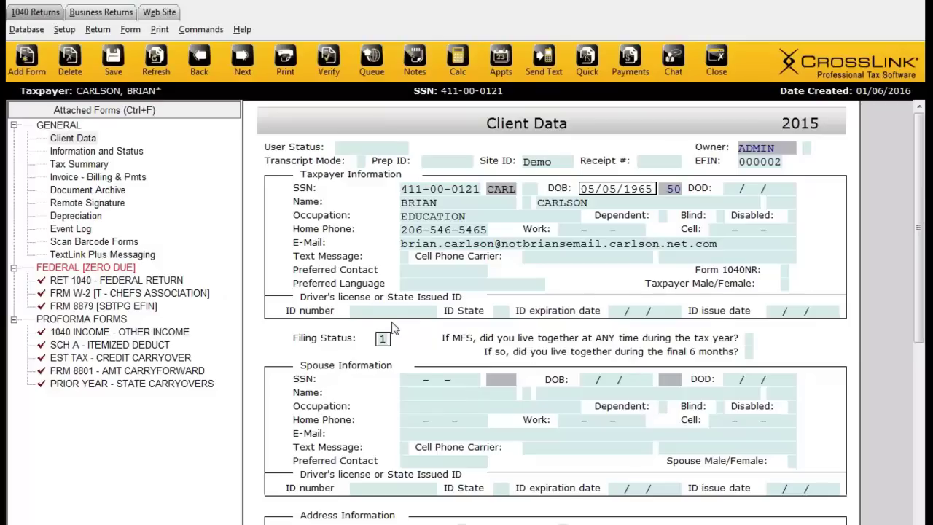
{"action": "left_click", "coordinate": [415, 68]}
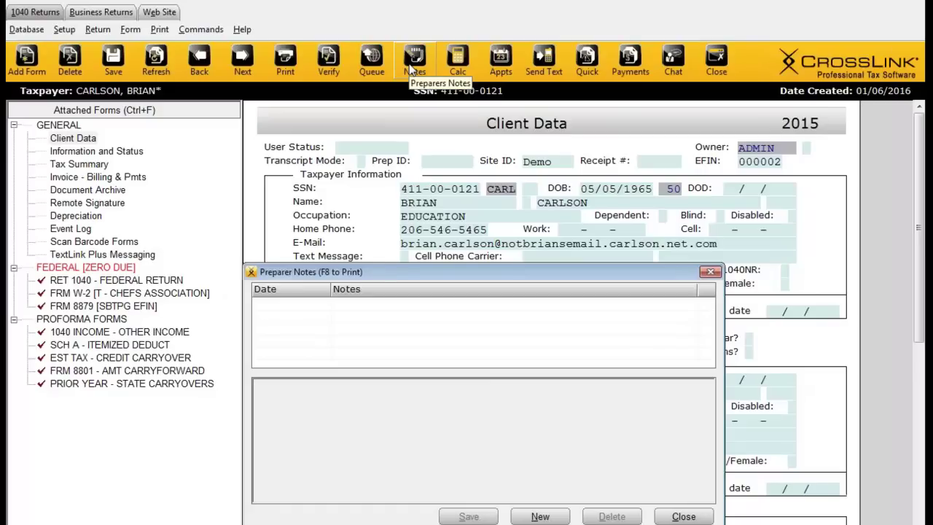
{"action": "left_click", "coordinate": [710, 272]}
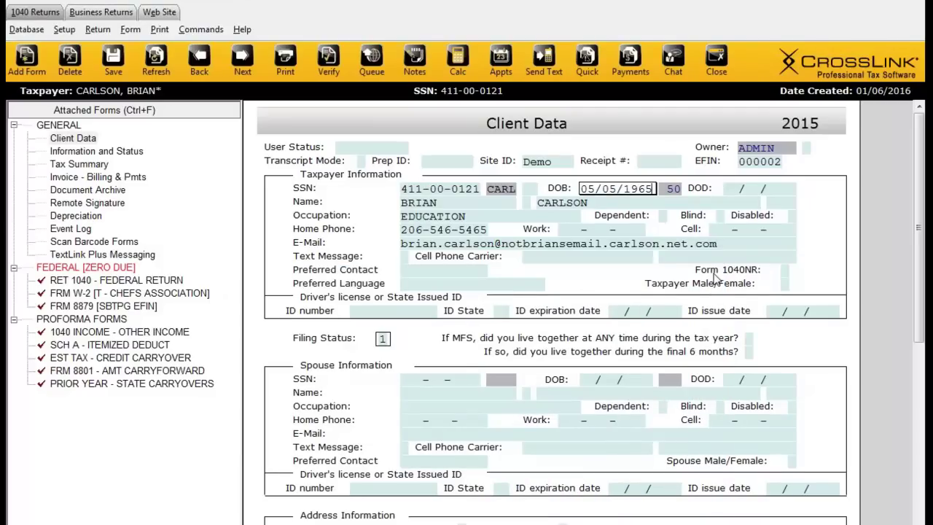
Step: Add the IRS NOTES preparer's notes form from the bottom of All Forms & Schedules
{"action": "left_click", "coordinate": [28, 69]}
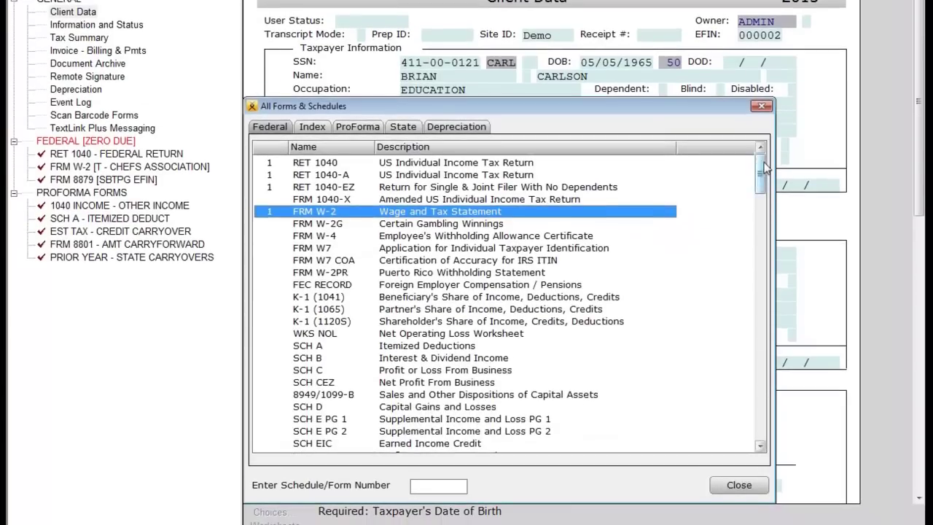
{"action": "left_click_drag", "start_coordinate": [759, 297], "coordinate": [757, 475]}
{"action": "left_click_drag", "start_coordinate": [758, 348], "coordinate": [758, 448]}
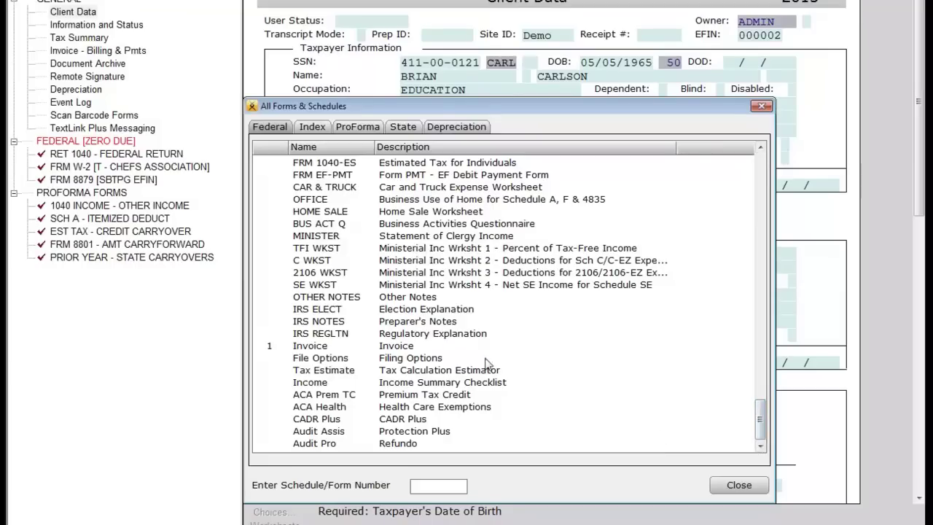
{"action": "left_click", "coordinate": [421, 322]}
{"action": "double_click", "coordinate": [339, 328]}
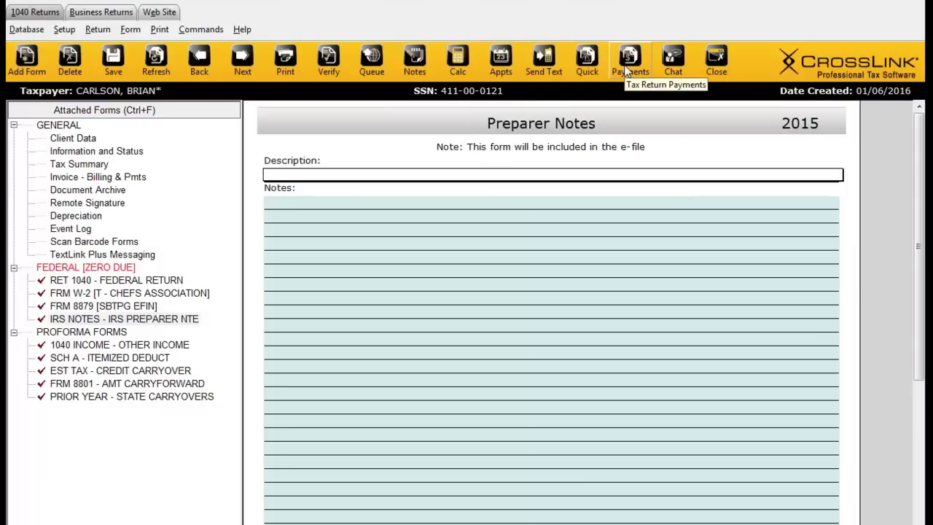
Step: Set the return's payment method to CASH, then reopen and close the payment details
{"action": "left_click", "coordinate": [629, 67]}
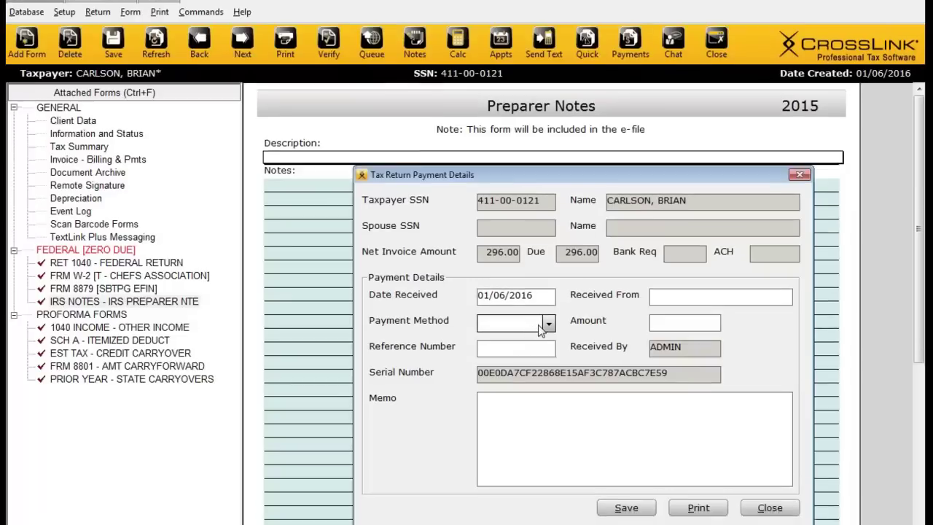
{"action": "left_click", "coordinate": [519, 340]}
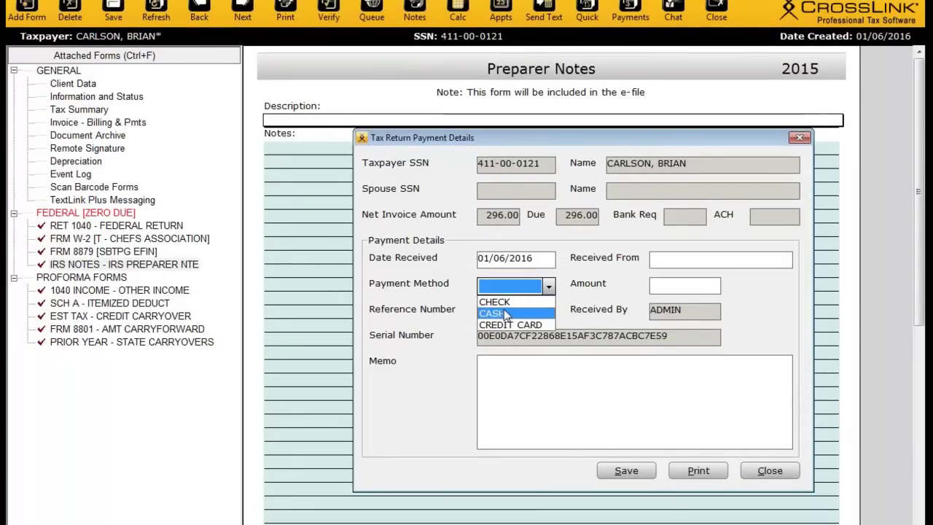
{"action": "left_click", "coordinate": [508, 314]}
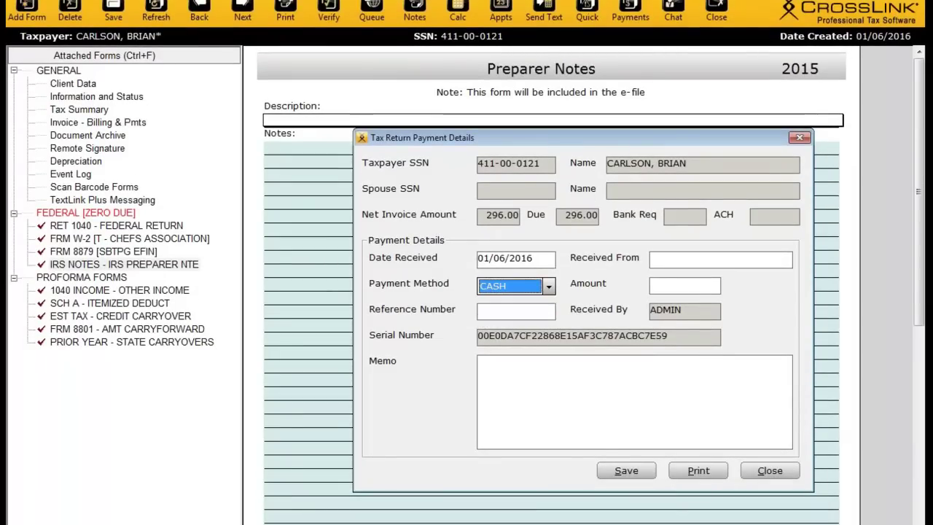
{"action": "left_click", "coordinate": [665, 260]}
{"action": "left_click", "coordinate": [669, 285]}
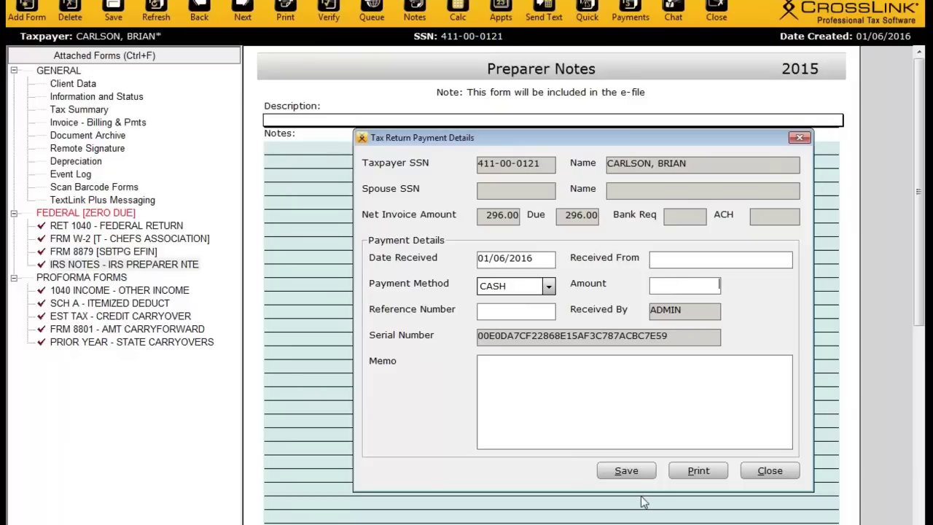
{"action": "left_click", "coordinate": [799, 137]}
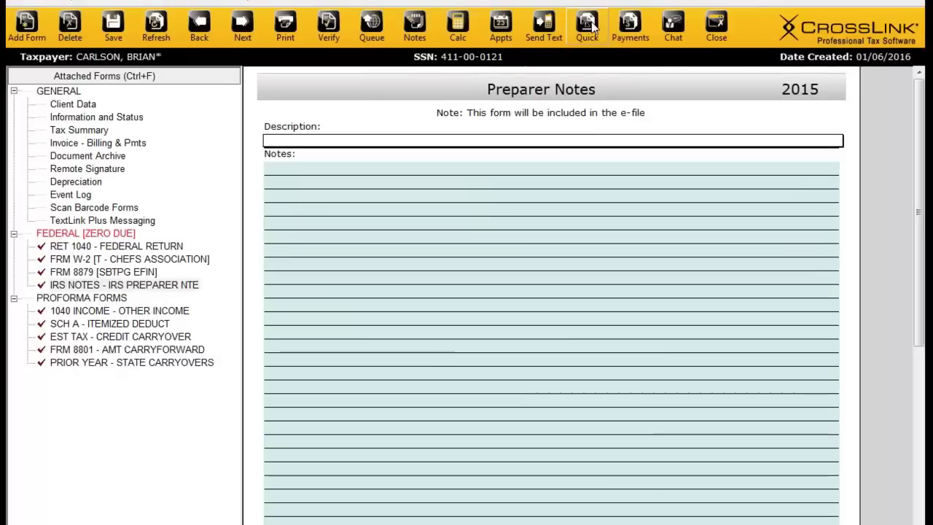
{"action": "left_click", "coordinate": [628, 66]}
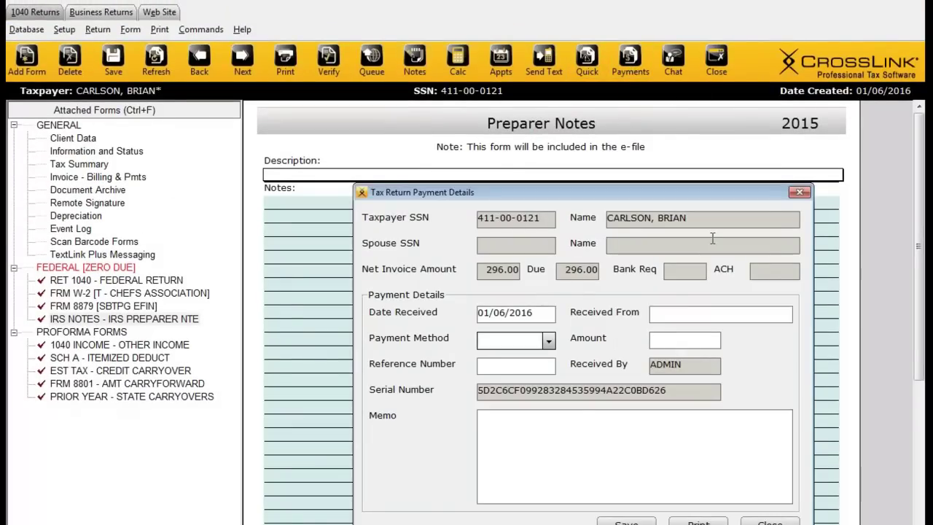
{"action": "left_click", "coordinate": [798, 192]}
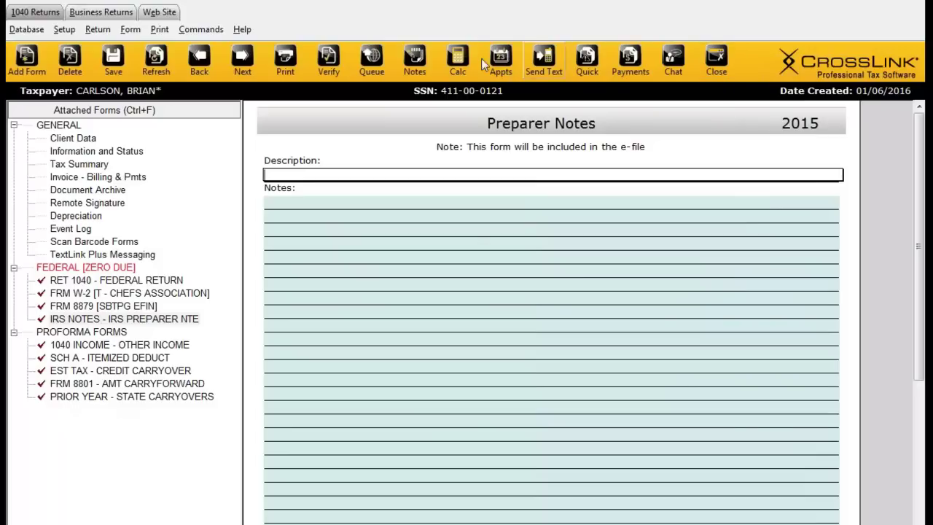
Step: Save and close the return, then view the Work In Progress Summary's Tax Return Payment Search
{"action": "left_click", "coordinate": [715, 64]}
{"action": "left_click", "coordinate": [406, 361]}
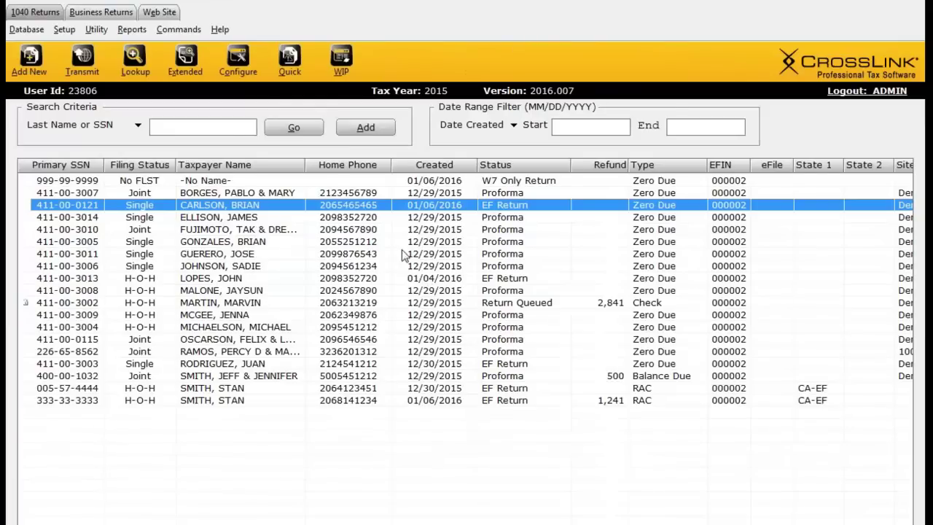
{"action": "left_click", "coordinate": [337, 69]}
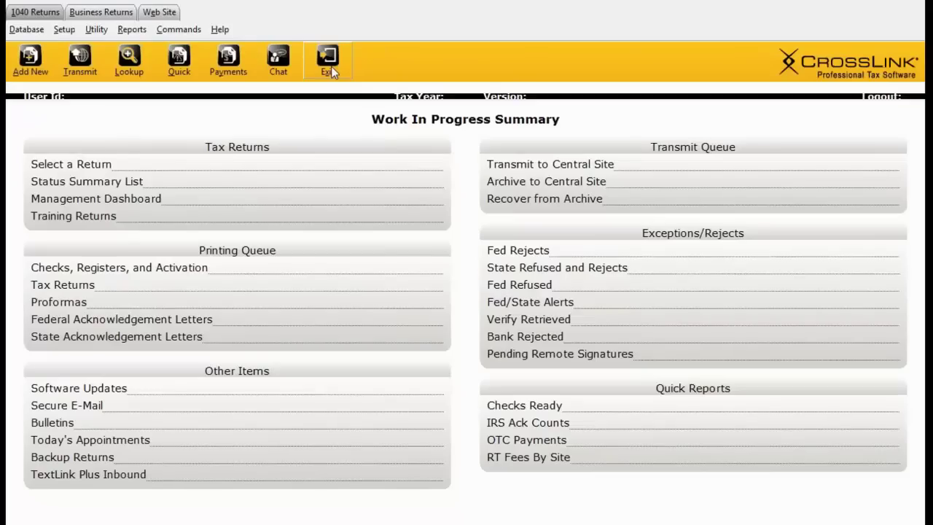
{"action": "left_click", "coordinate": [237, 69]}
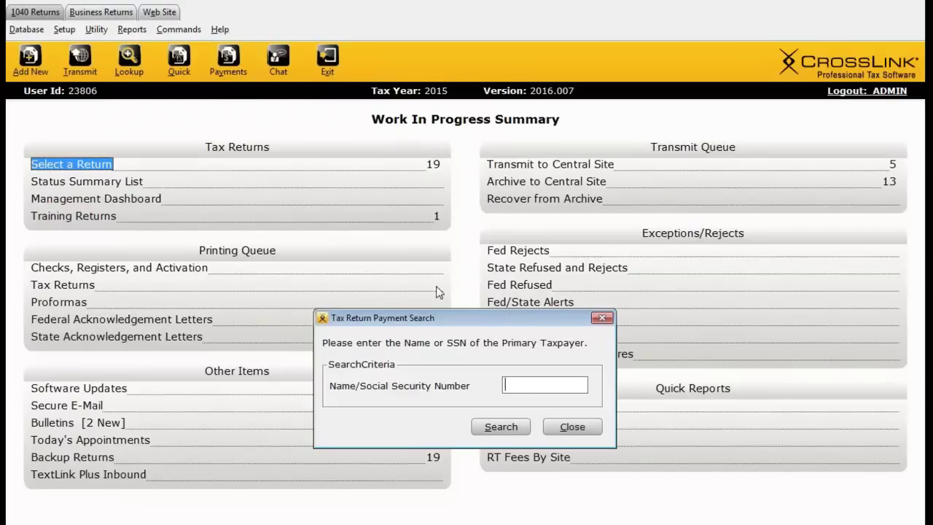
{"action": "left_click", "coordinate": [511, 383]}
{"action": "left_click", "coordinate": [573, 427]}
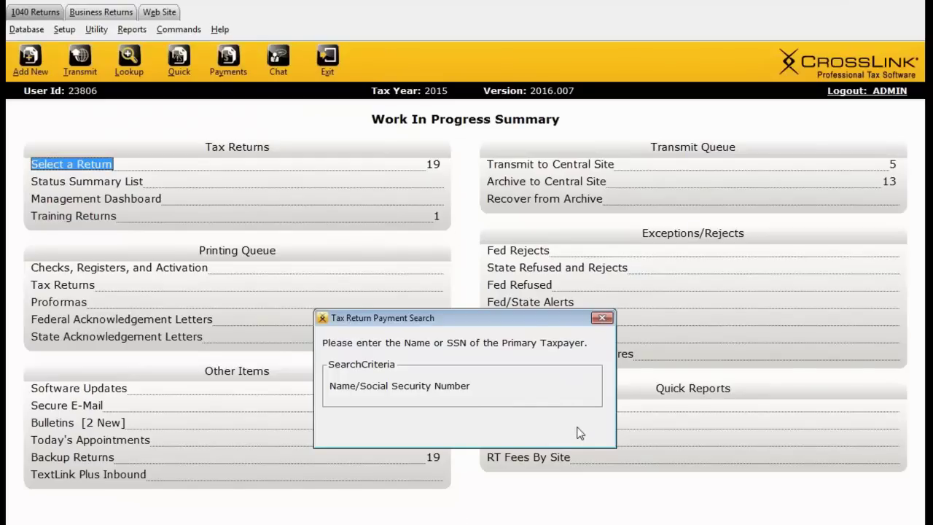